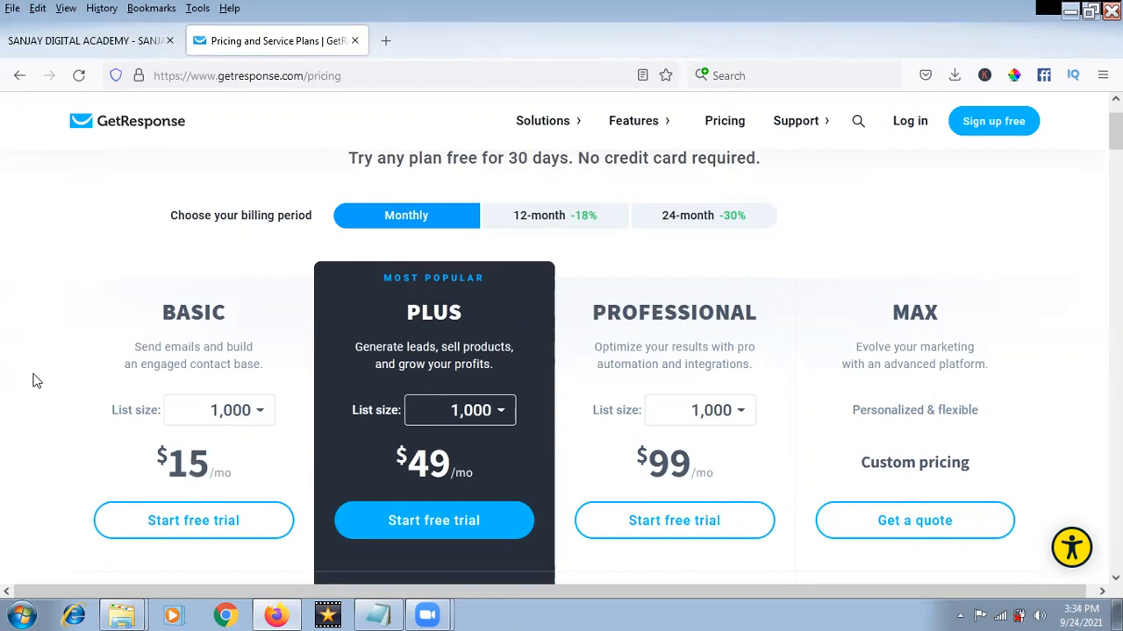
# Step: Examine the prices and included features of the Basic, Plus, Professional and Max plans
pyautogui.scroll(-1, 37, 380)
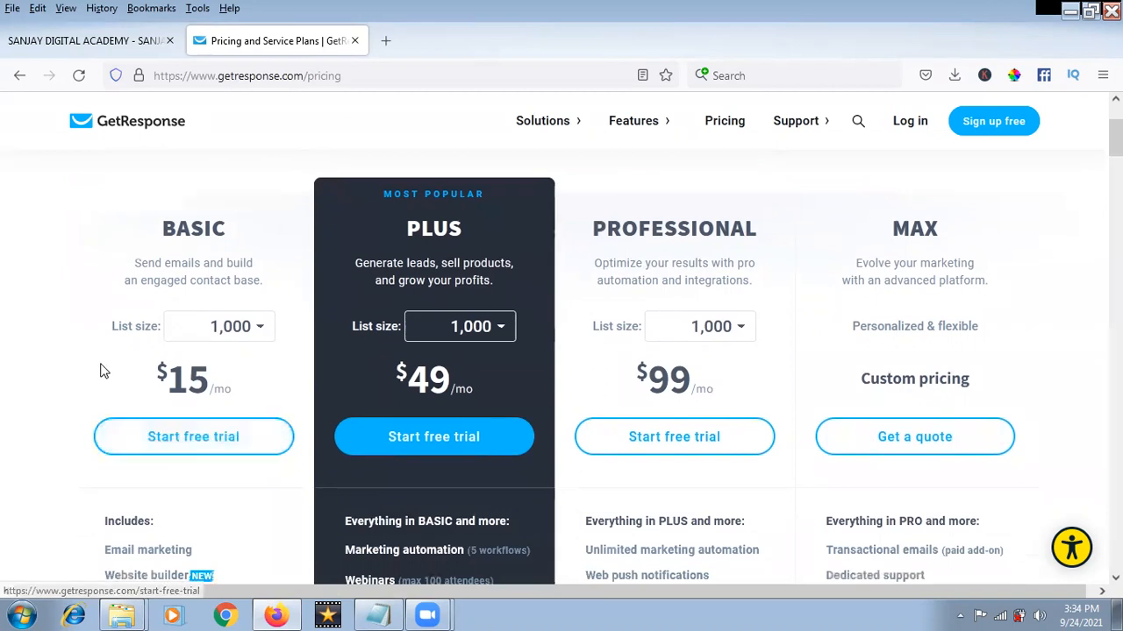
pyautogui.scroll(-2, 140, 371)
pyautogui.scroll(-1, 179, 333)
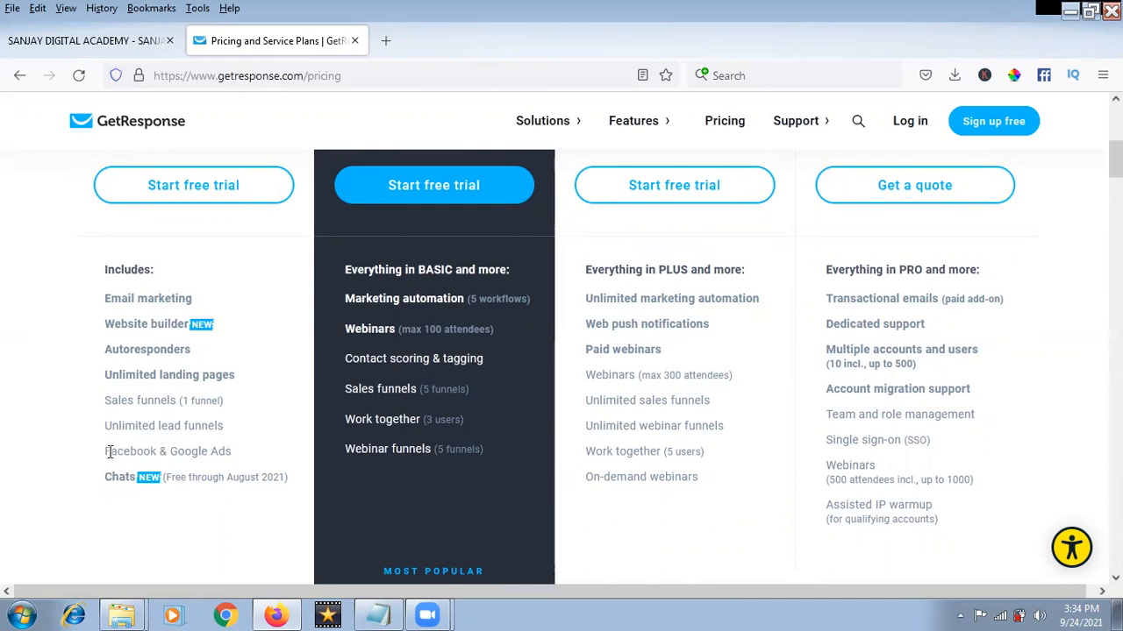
pyautogui.scroll(4, 190, 426)
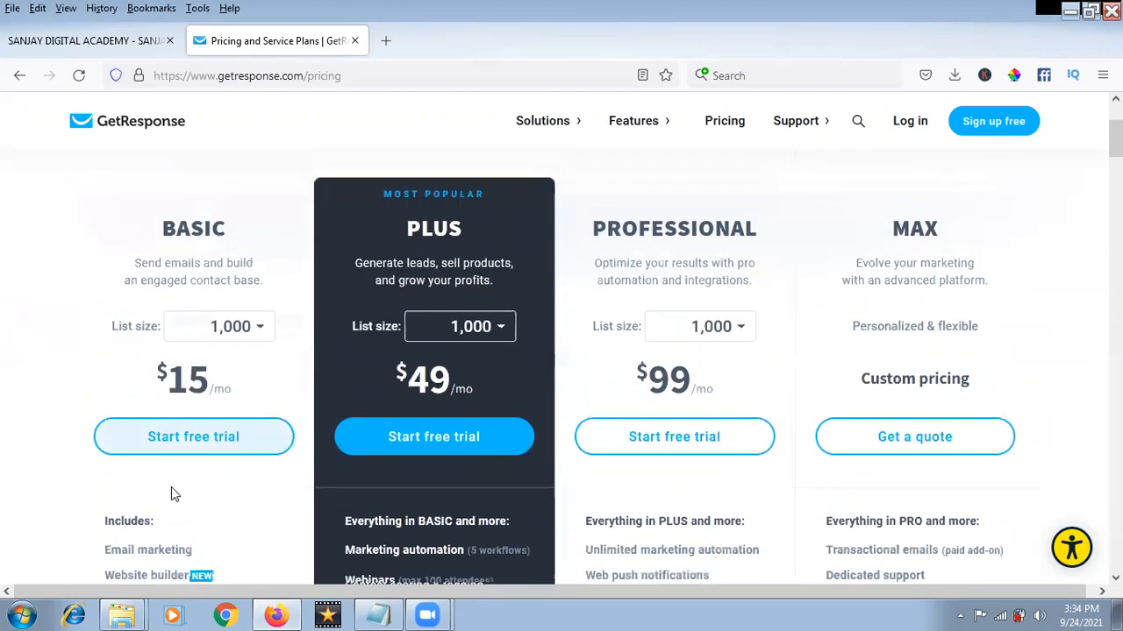
pyautogui.scroll(-2, 171, 480)
pyautogui.scroll(-1, 166, 471)
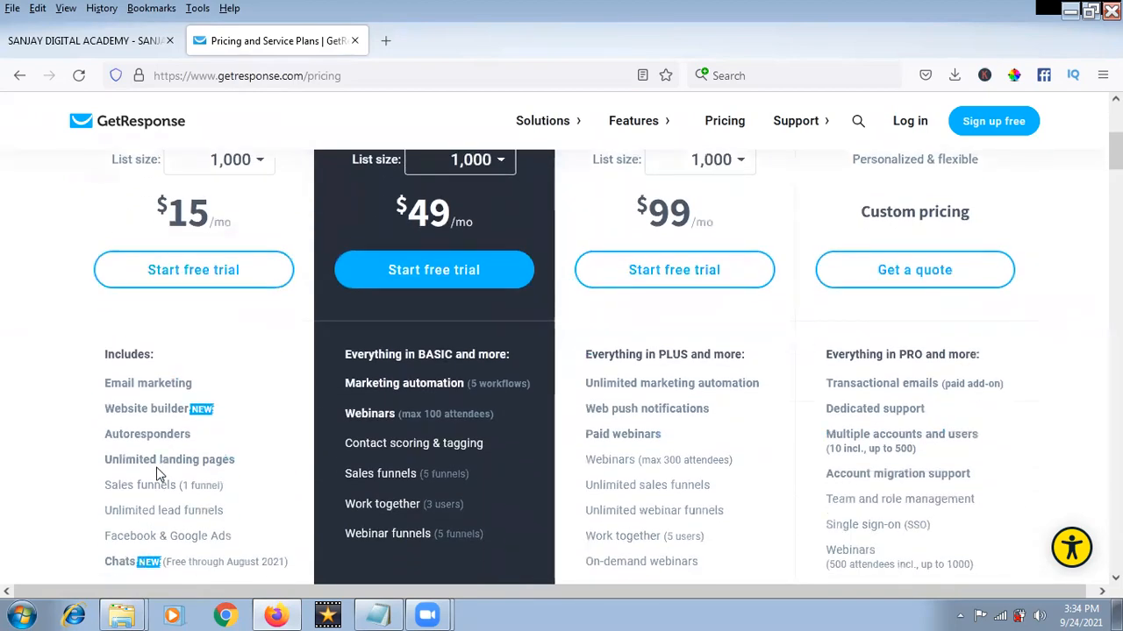
pyautogui.scroll(2, 248, 268)
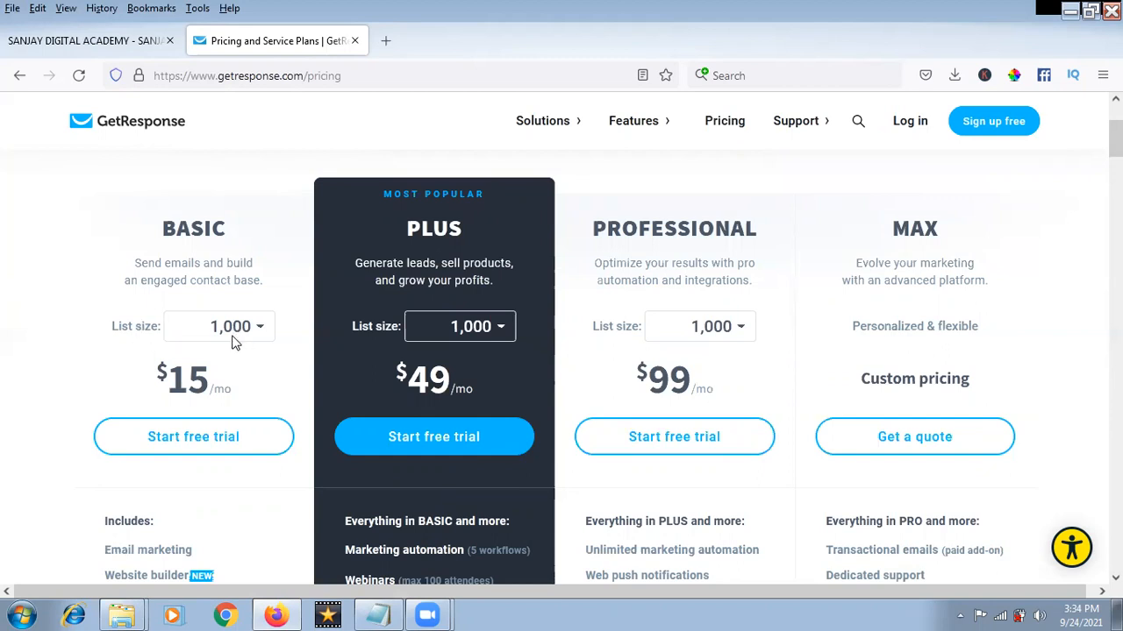
# Step: Switch the Basic plan's list size between 2,500 and 1,000 to compare prices, ending on 2,500
pyautogui.click(259, 331)
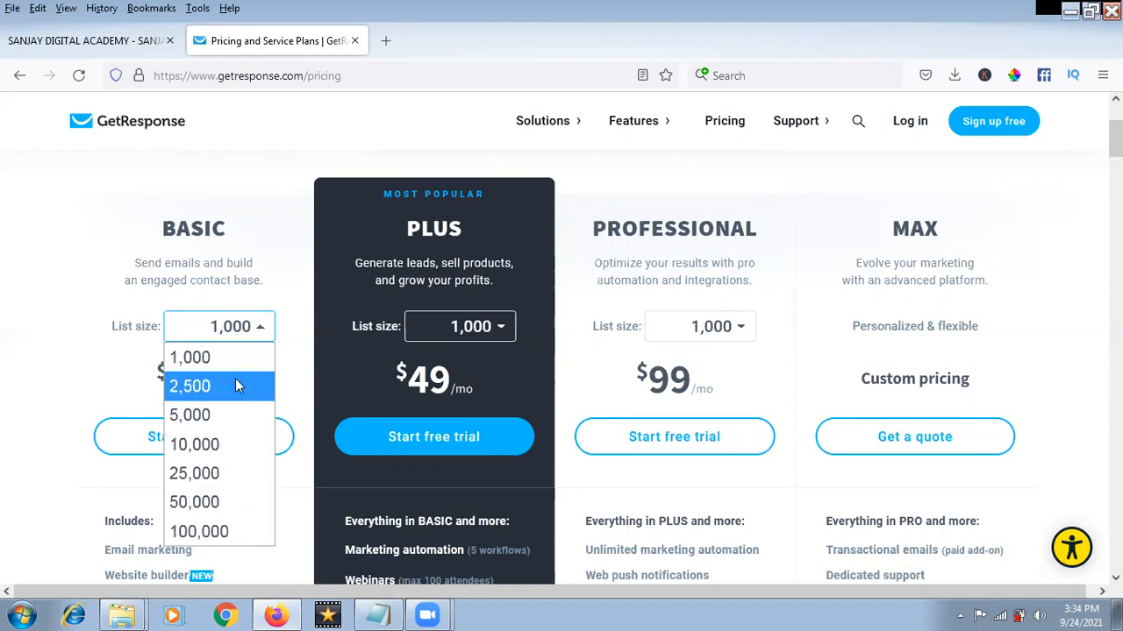
pyautogui.click(238, 383)
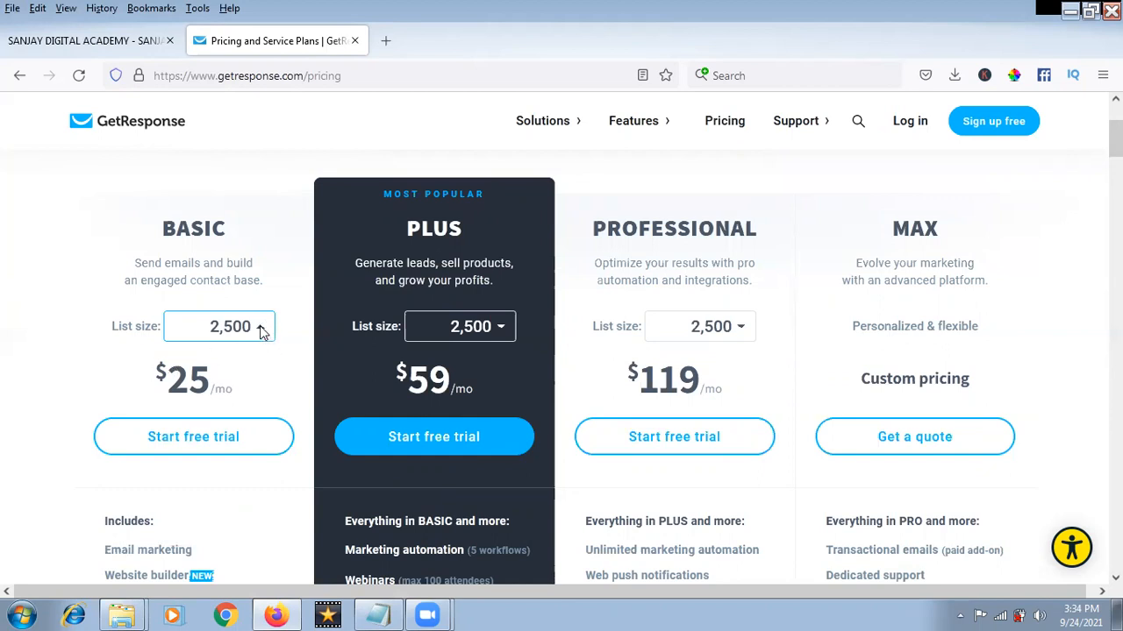
pyautogui.click(260, 331)
pyautogui.click(210, 356)
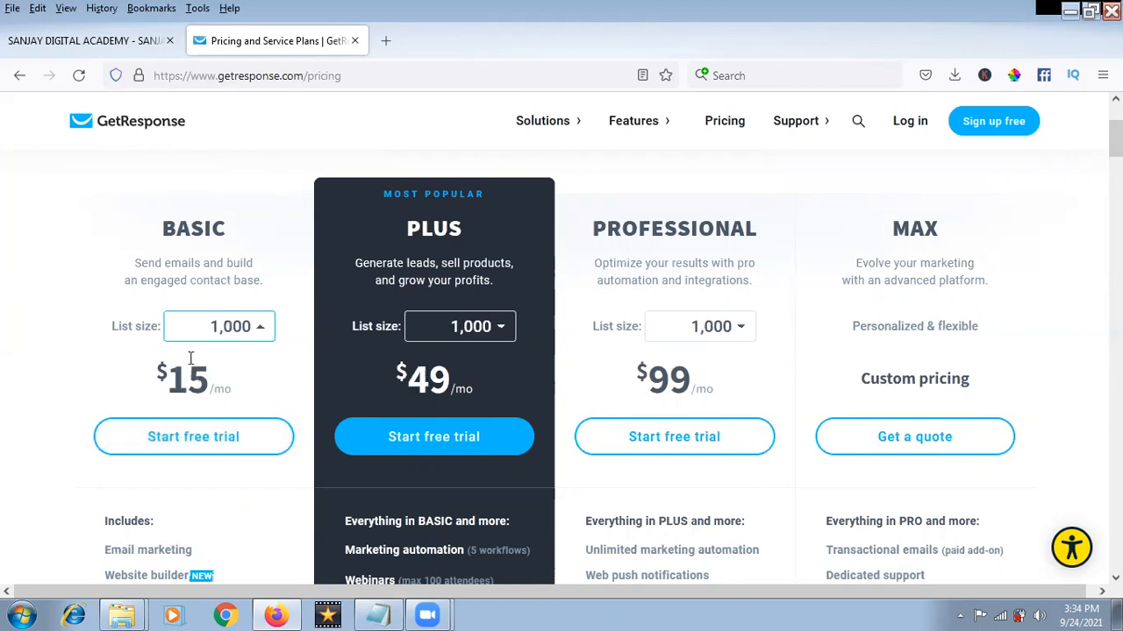
pyautogui.click(260, 329)
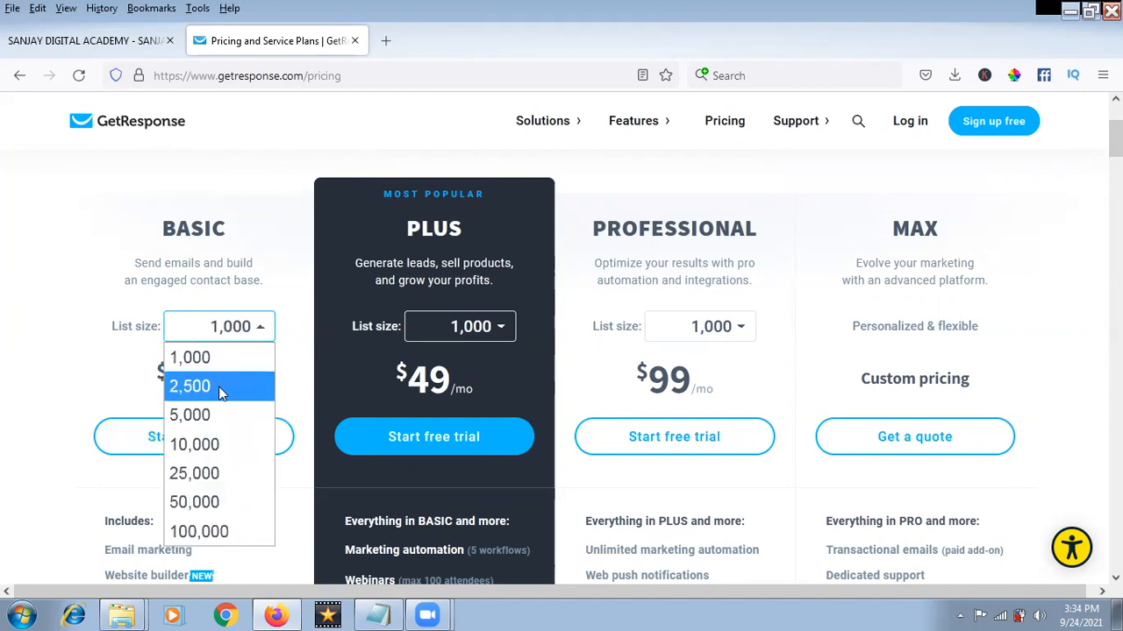
pyautogui.click(218, 385)
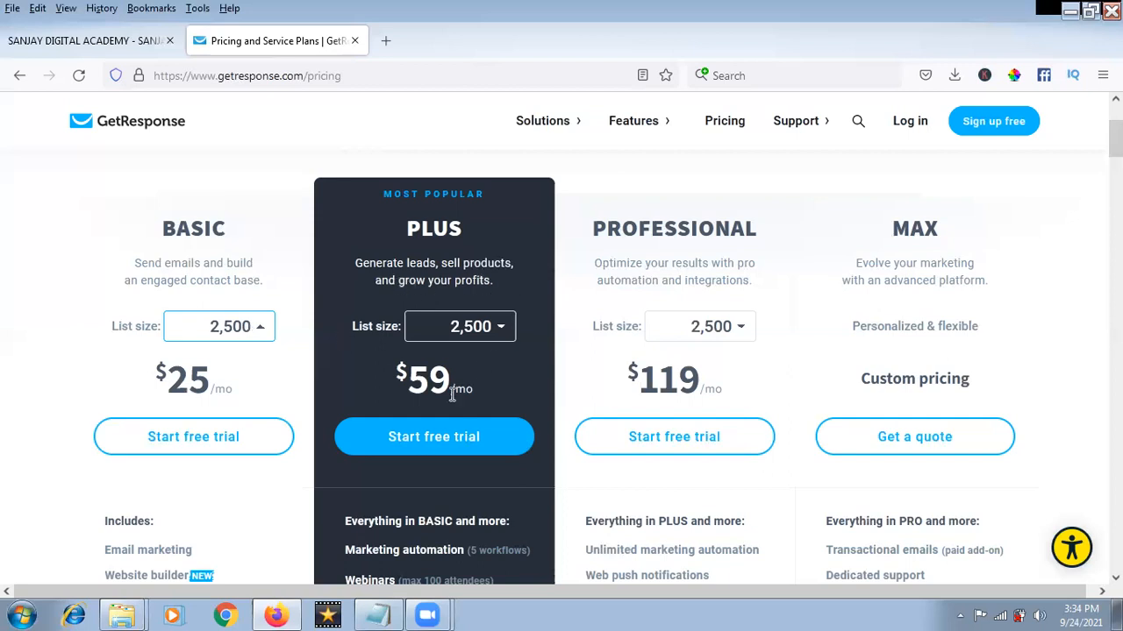
# Step: Examine the plans' feature lists and the Compare plan details table, from email marketing through webinars, automation, templates and team management
pyautogui.scroll(-5, 421, 438)
pyautogui.scroll(2, 391, 396)
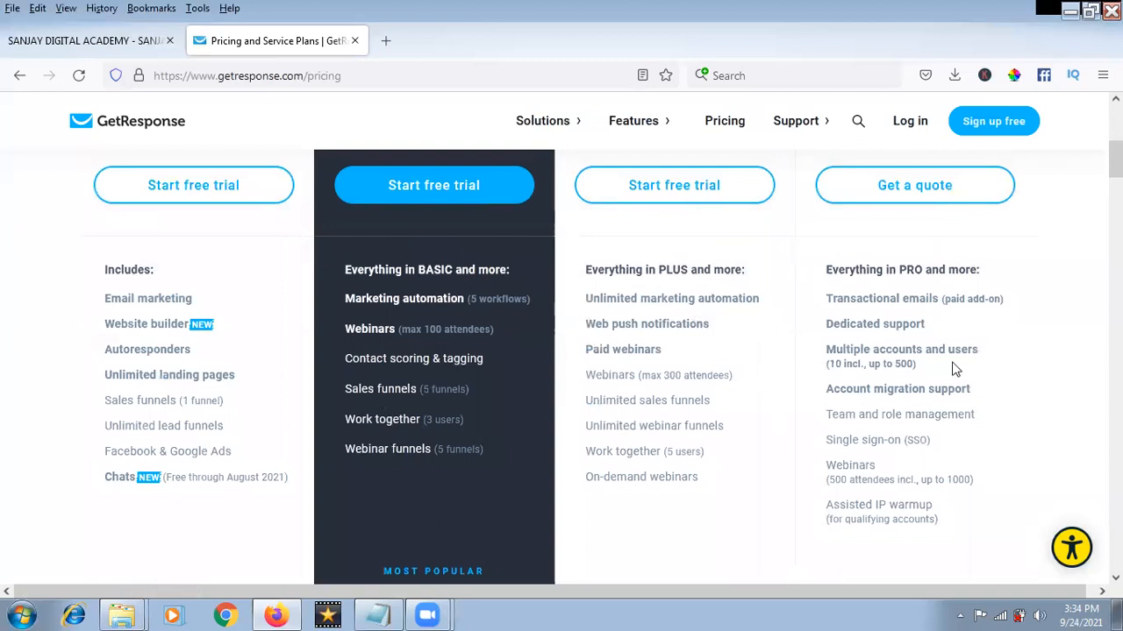
pyautogui.scroll(-10, 321, 446)
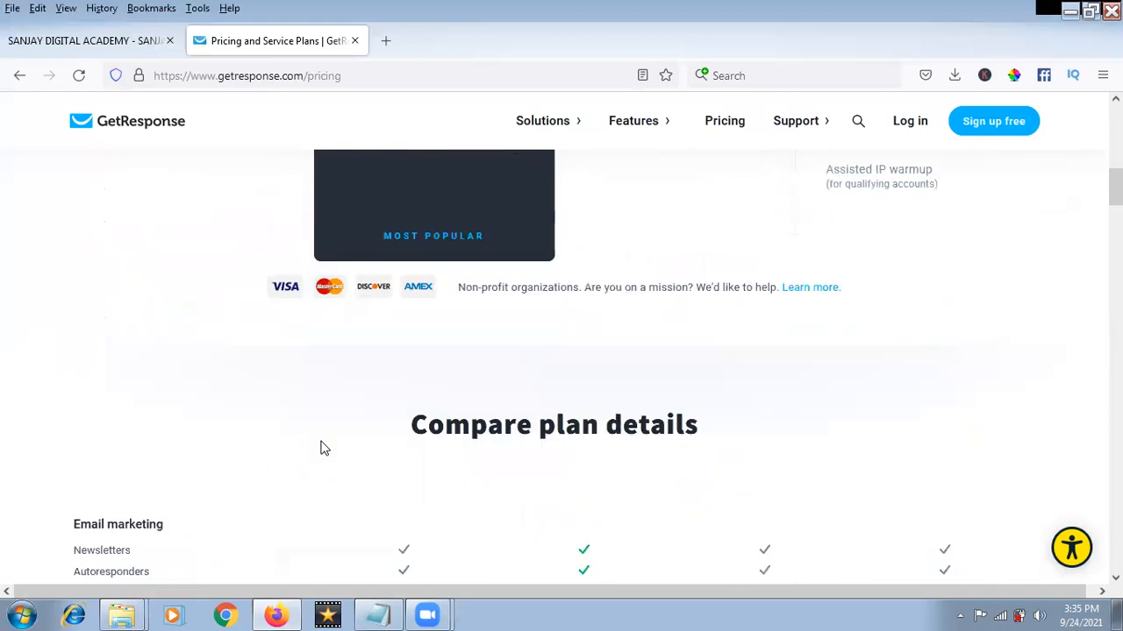
pyautogui.scroll(3, 150, 326)
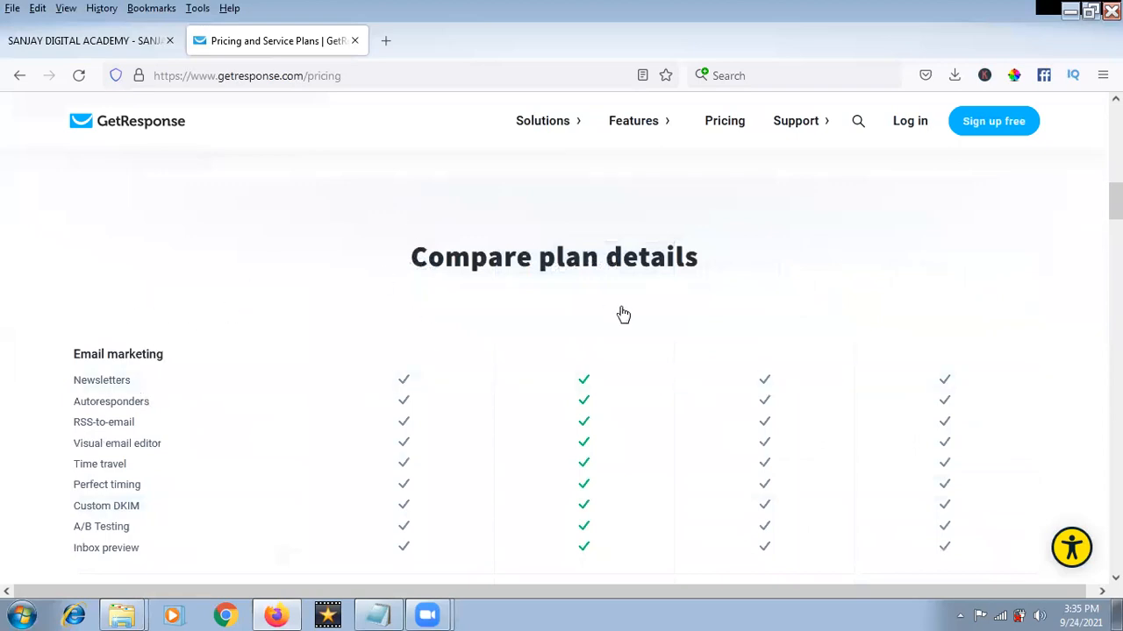
pyautogui.scroll(5, 574, 282)
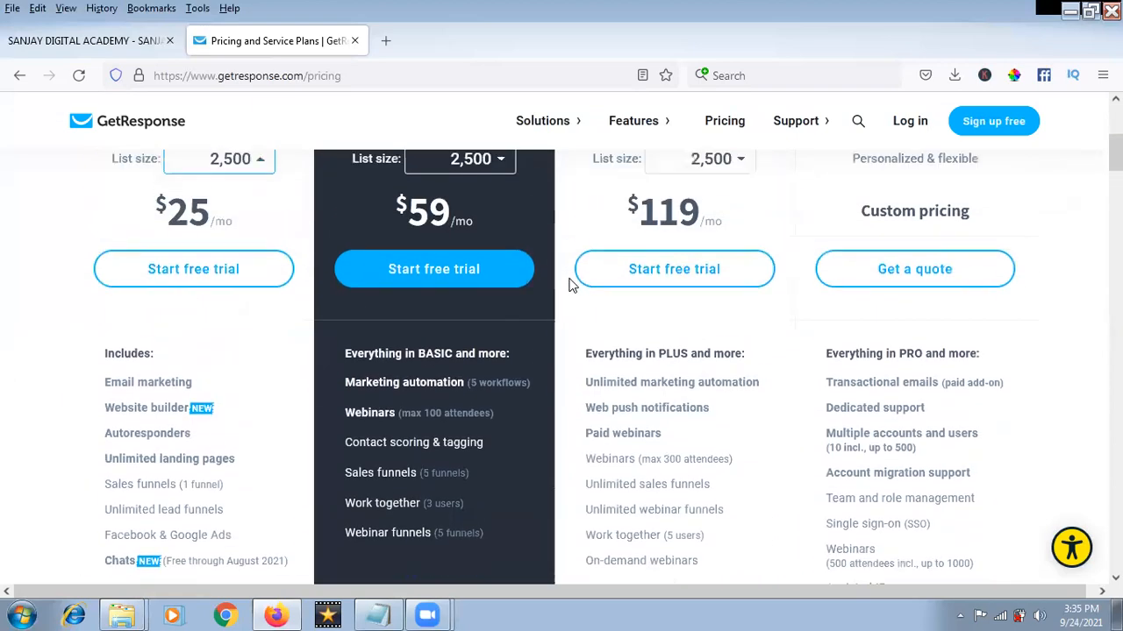
pyautogui.scroll(-5, 571, 284)
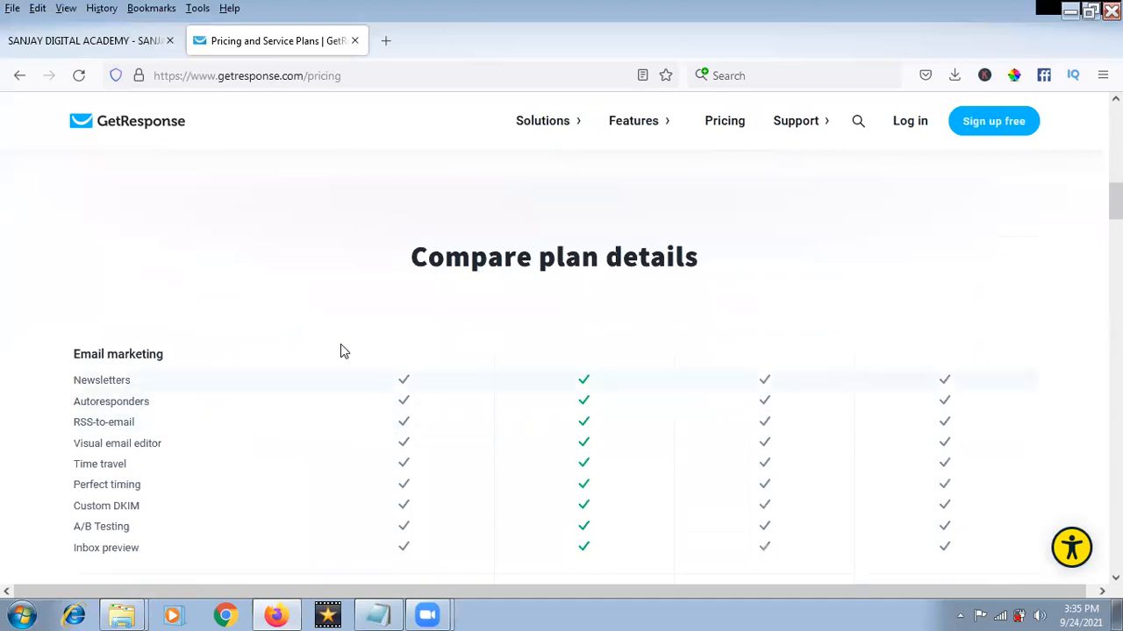
pyautogui.scroll(-2, 342, 353)
pyautogui.scroll(-1, 561, 290)
pyautogui.scroll(1, 558, 287)
pyautogui.scroll(2, 552, 303)
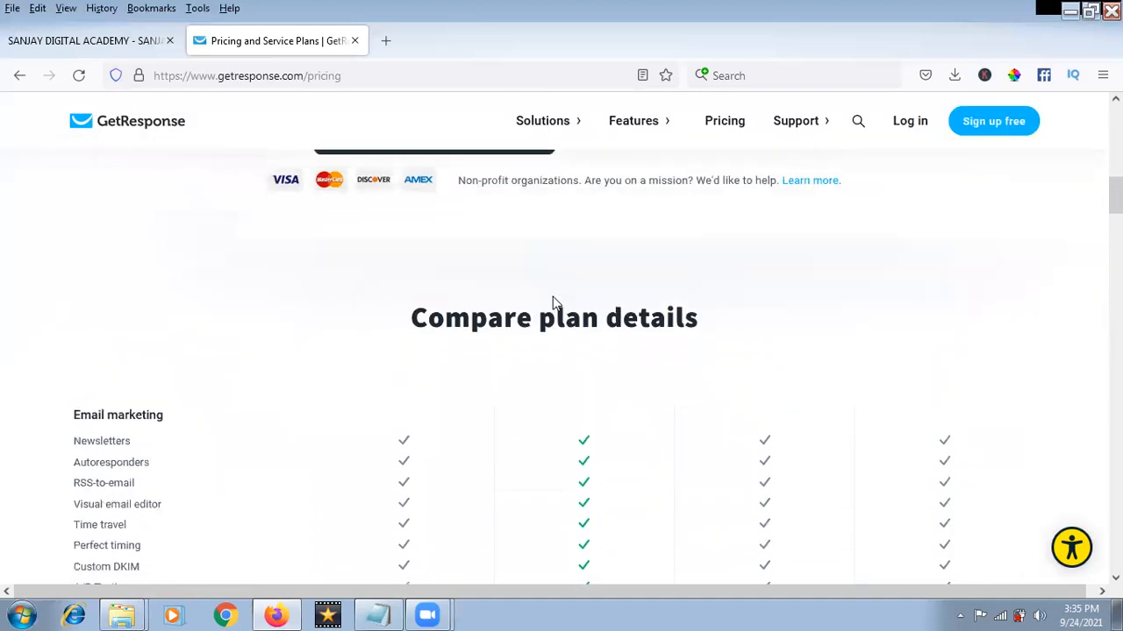
pyautogui.scroll(-4, 553, 303)
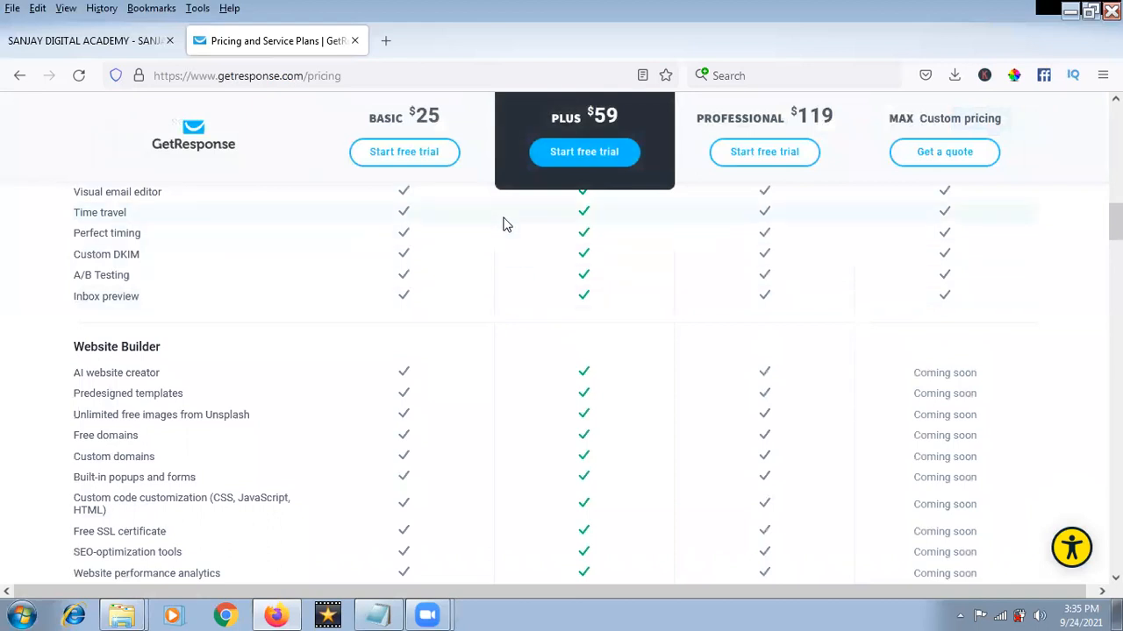
pyautogui.scroll(2, 503, 223)
pyautogui.scroll(-2, 503, 224)
pyautogui.scroll(-8, 151, 501)
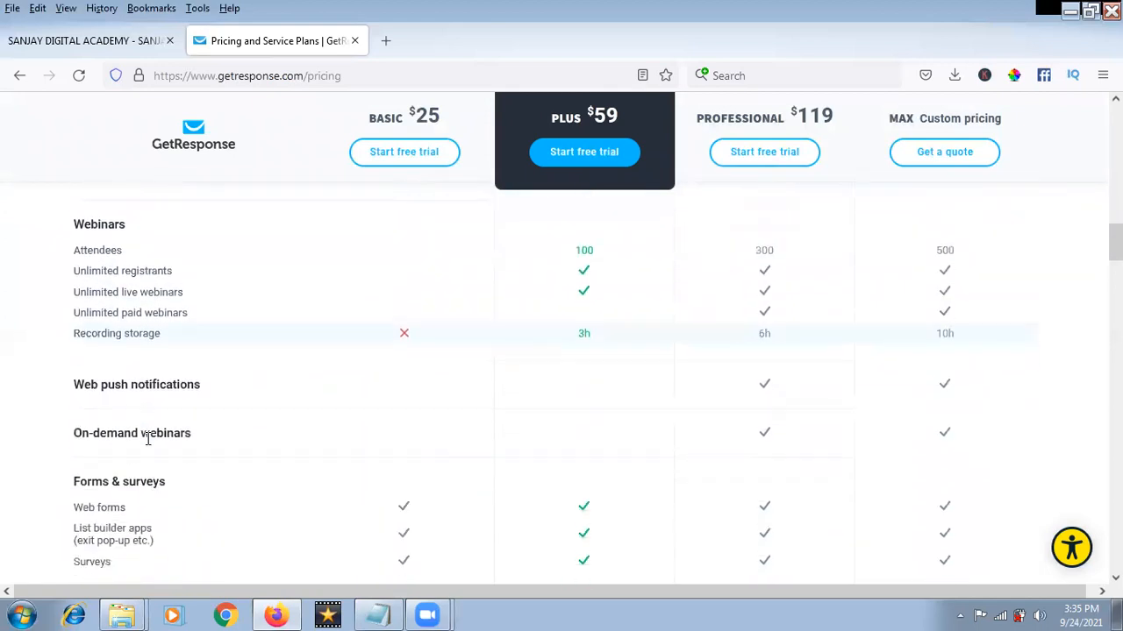
pyautogui.scroll(-2, 147, 440)
pyautogui.scroll(-5, 138, 426)
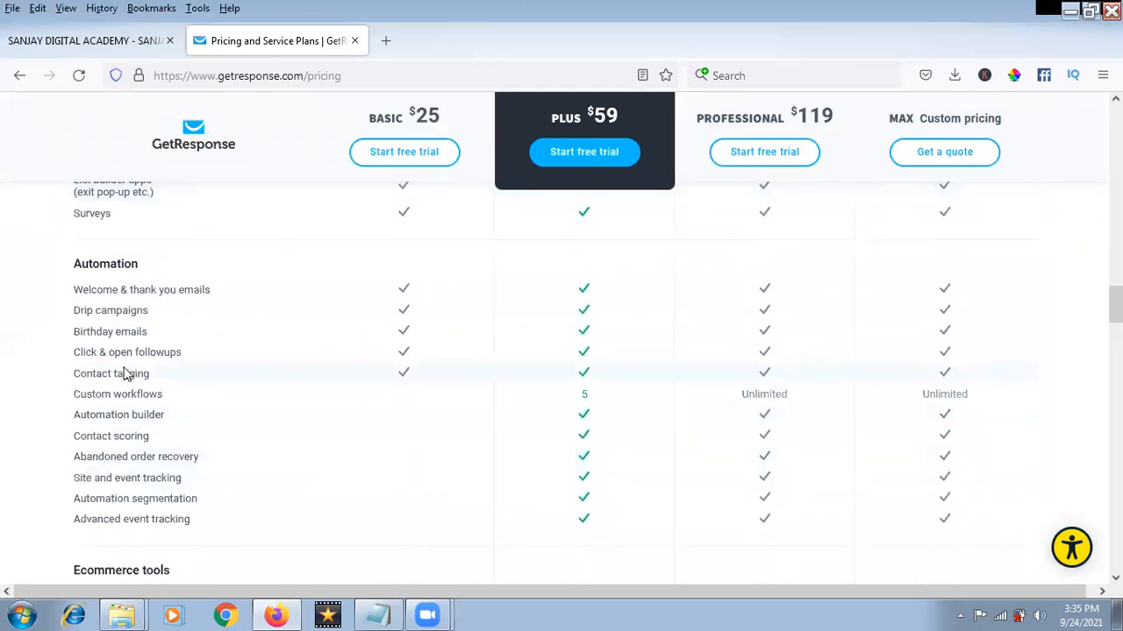
pyautogui.scroll(-4, 132, 412)
pyautogui.scroll(-3, 333, 465)
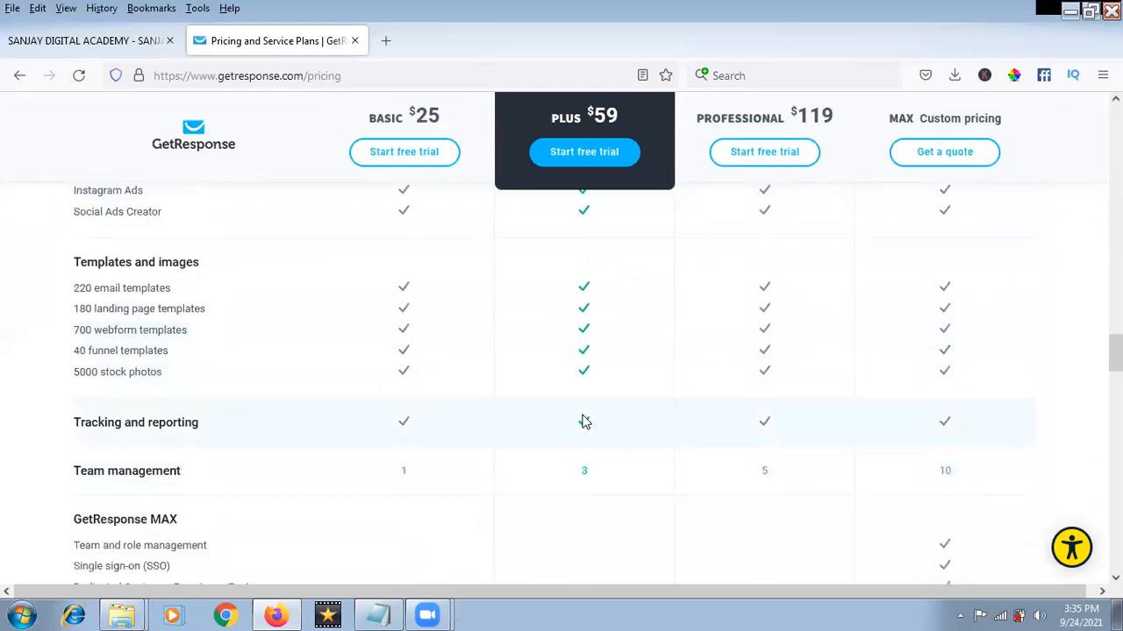
# Step: Set the Basic plan's list size to 1,000 contacts
pyautogui.scroll(20, 581, 424)
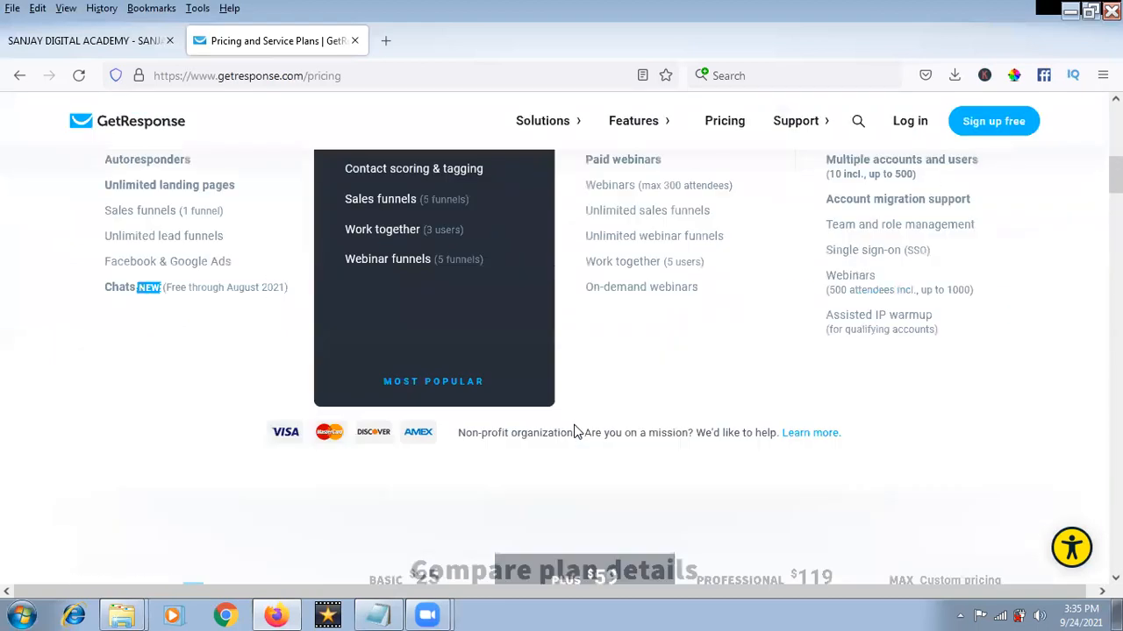
pyautogui.scroll(6, 577, 431)
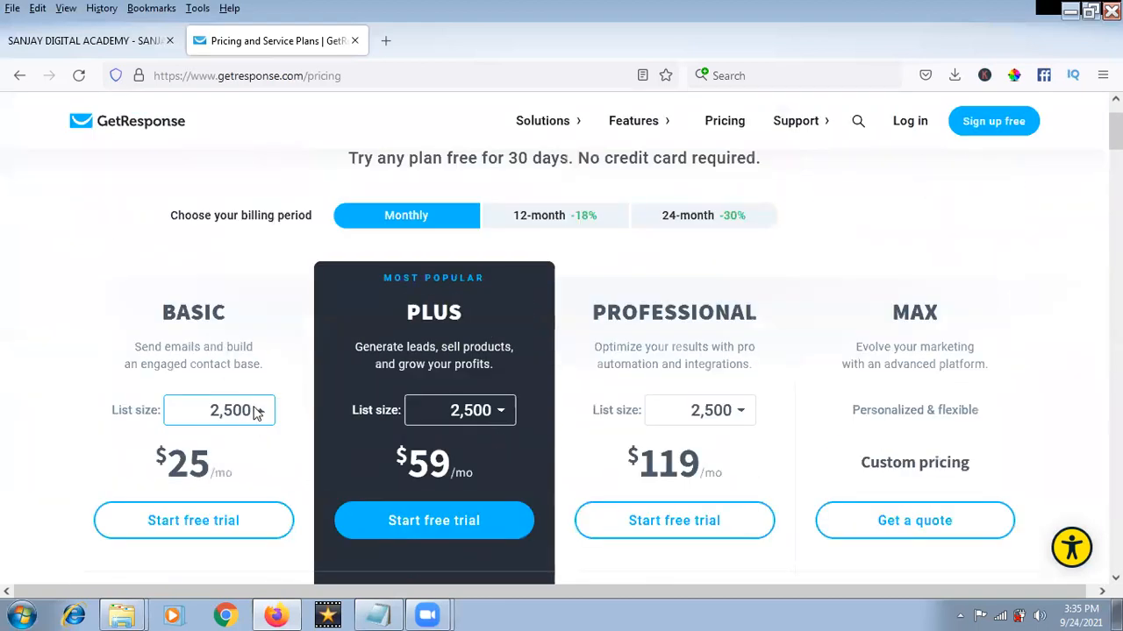
pyautogui.click(257, 413)
pyautogui.click(219, 211)
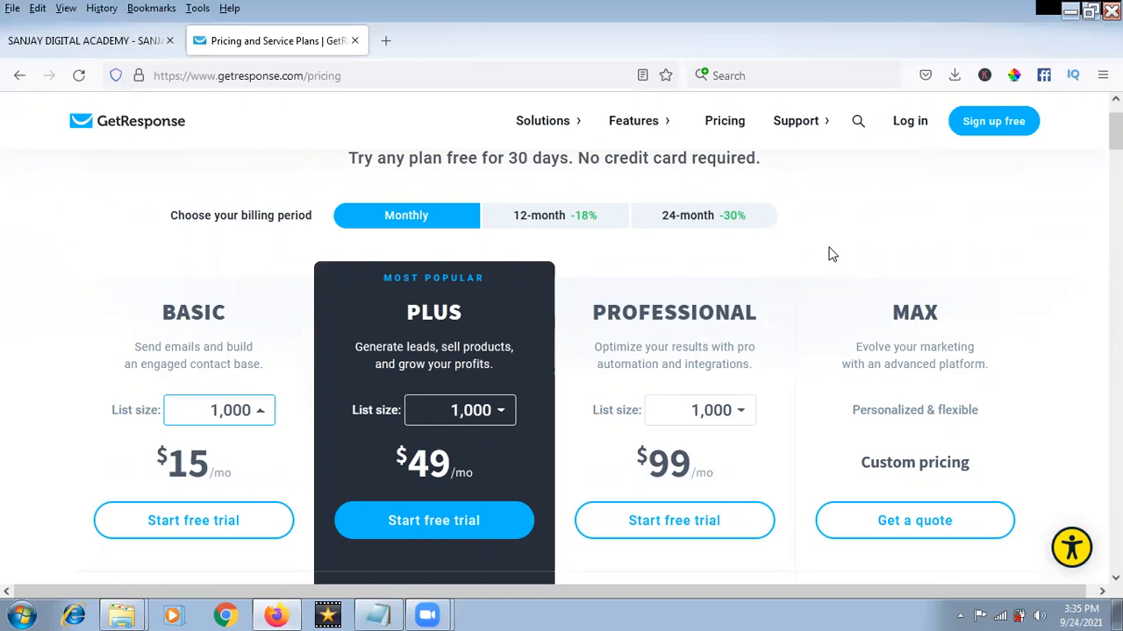
# Step: Log in to the GetResponse account and open its contact lists
pyautogui.click(910, 123)
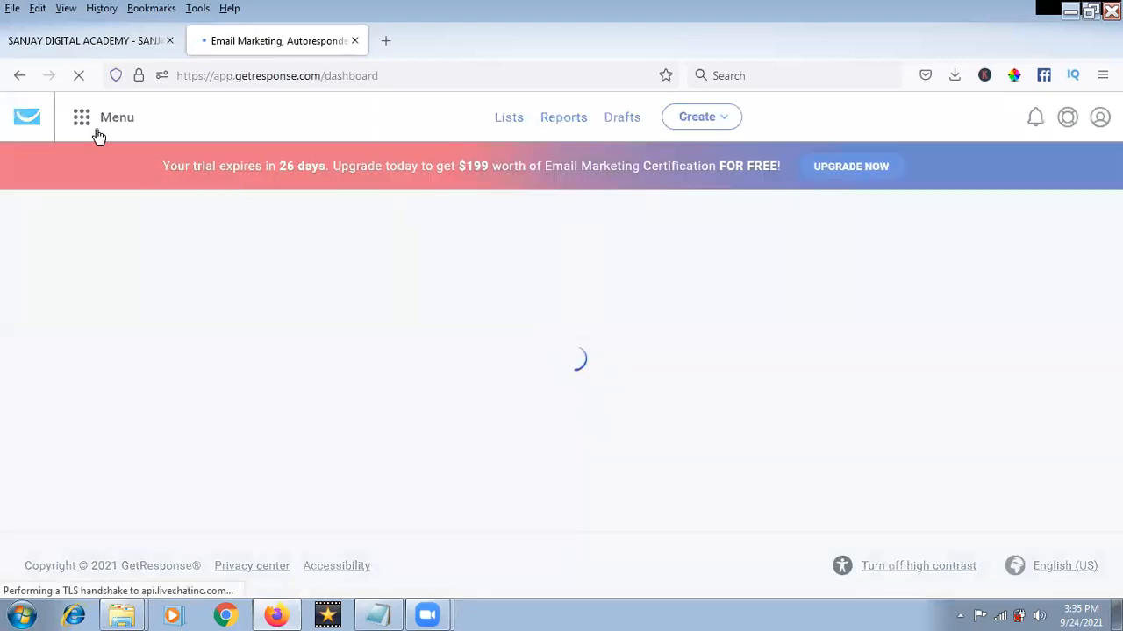
pyautogui.click(83, 122)
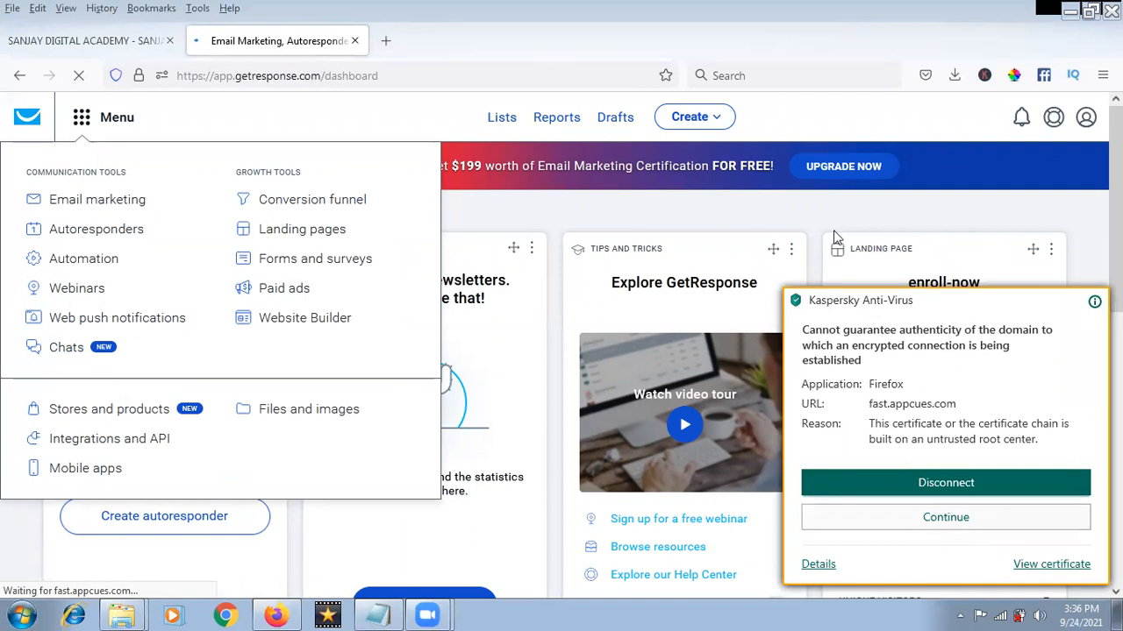
pyautogui.click(733, 208)
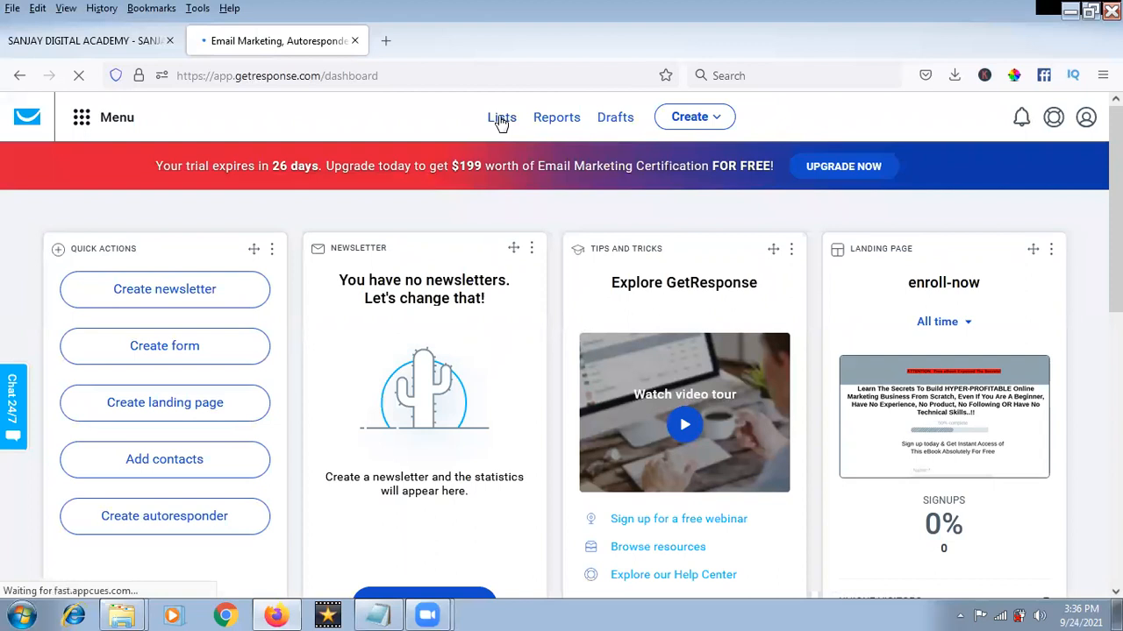
pyautogui.click(501, 120)
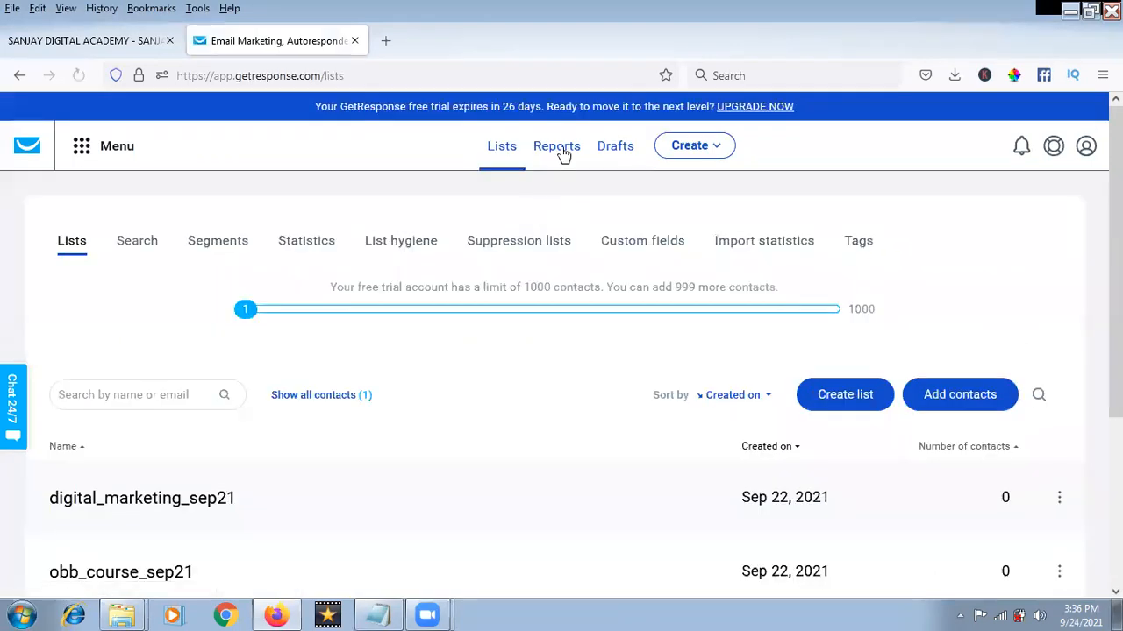
# Step: Go to the account's landing pages and open the settings of the enroll-now page
pyautogui.click(84, 147)
pyautogui.click(303, 261)
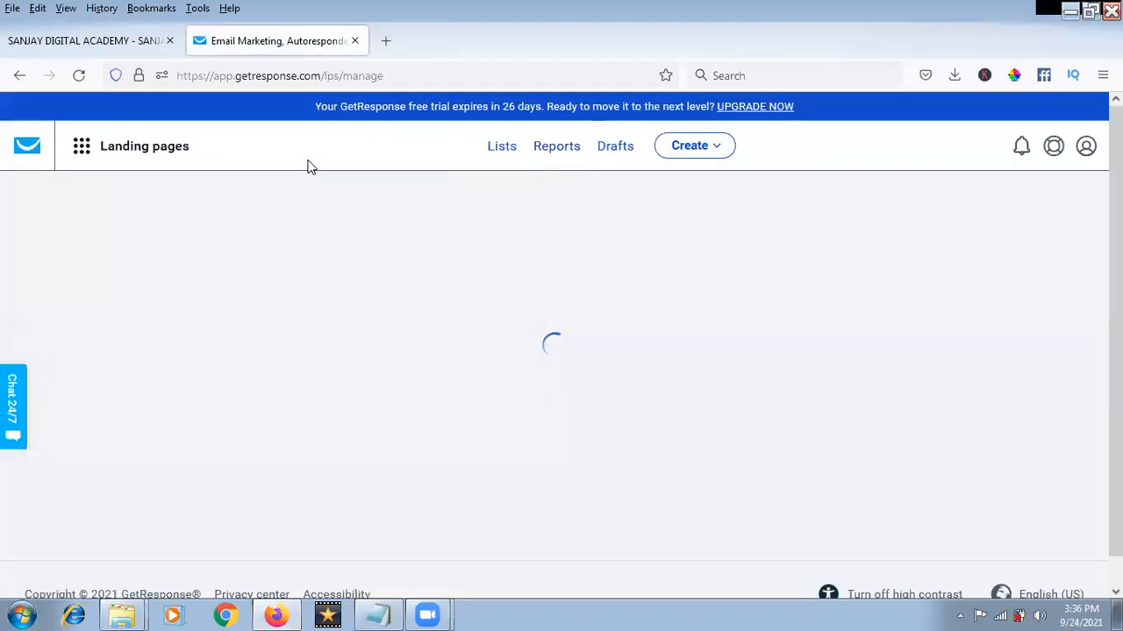
pyautogui.scroll(-3, 530, 408)
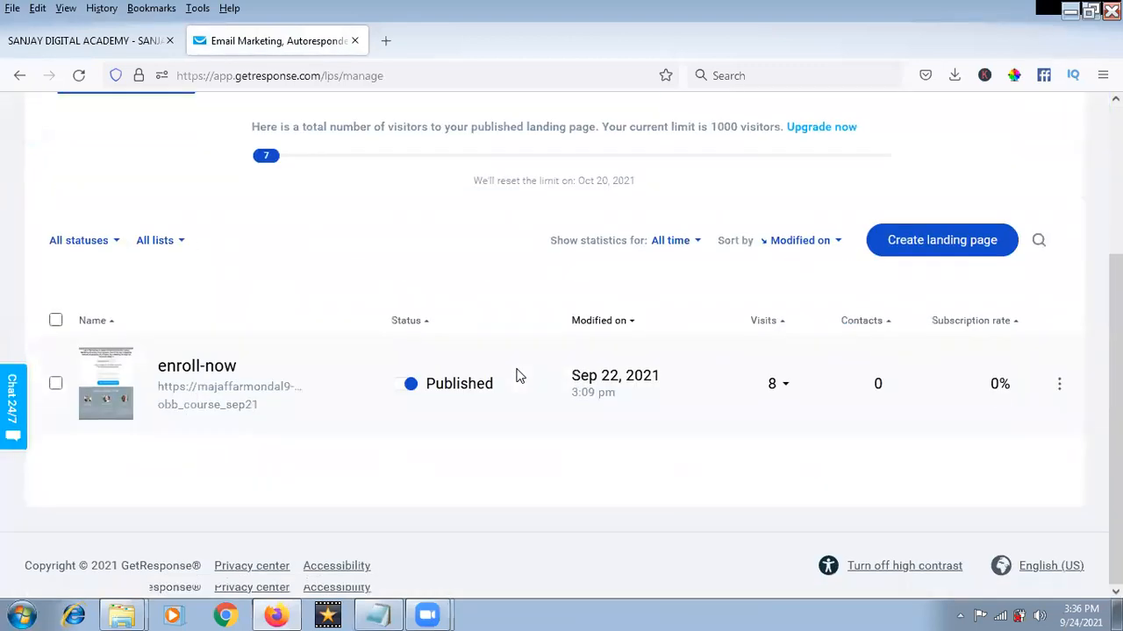
pyautogui.click(1059, 384)
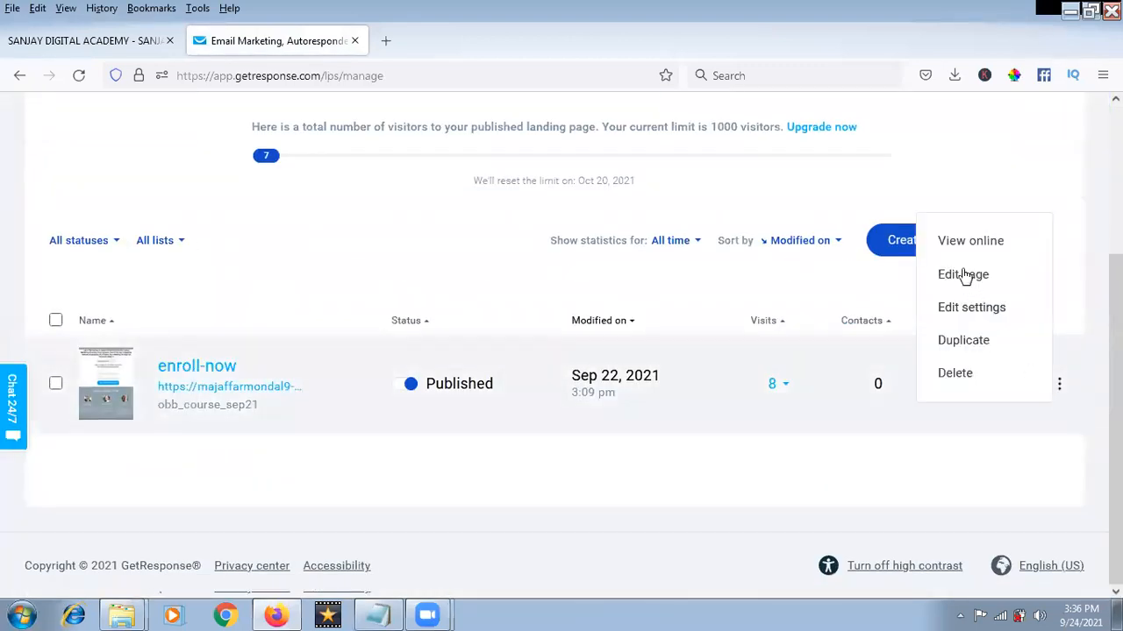
pyautogui.click(970, 307)
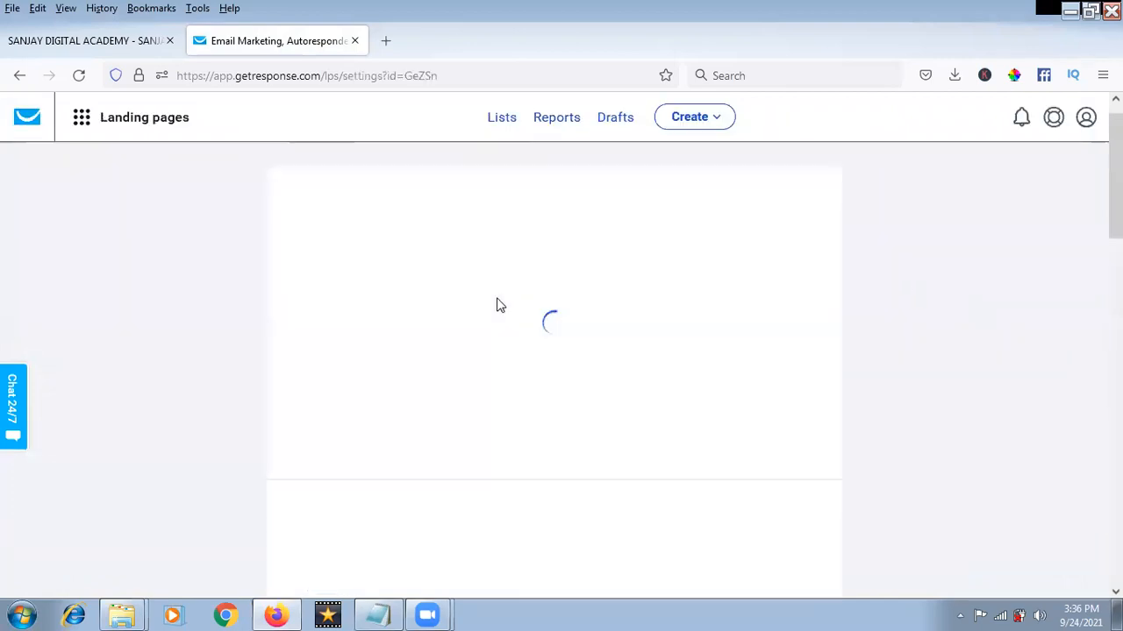
# Step: Examine the enroll-now page's settings down to the GetResponse Chats option, and look over the available communication and growth tools
pyautogui.scroll(-15, 466, 329)
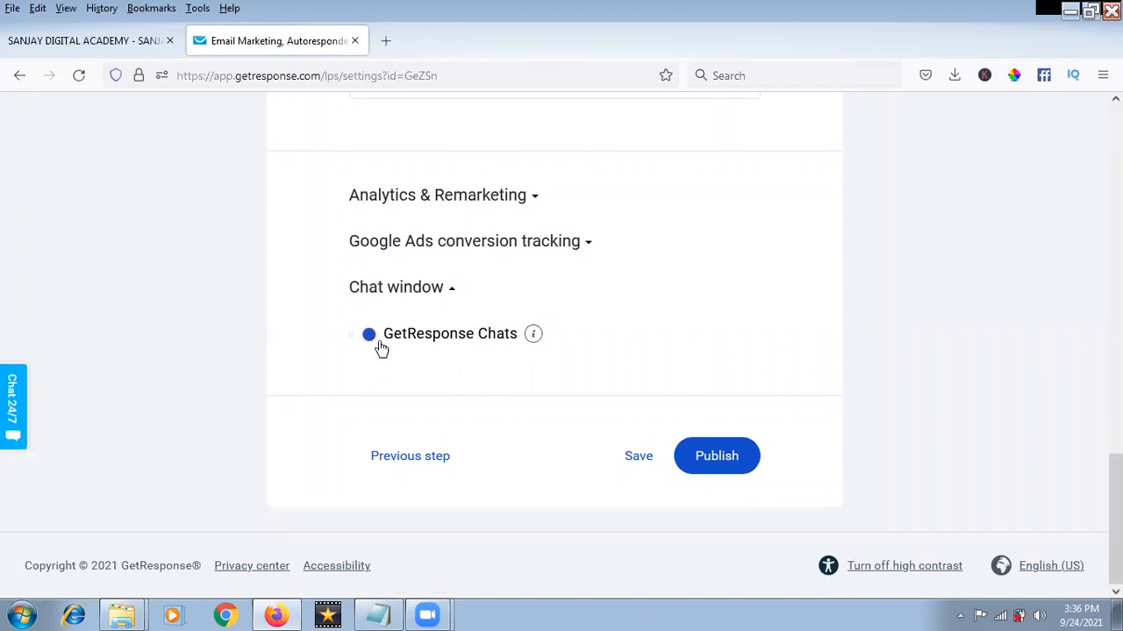
pyautogui.moveTo(532, 336)
pyautogui.scroll(15, 221, 314)
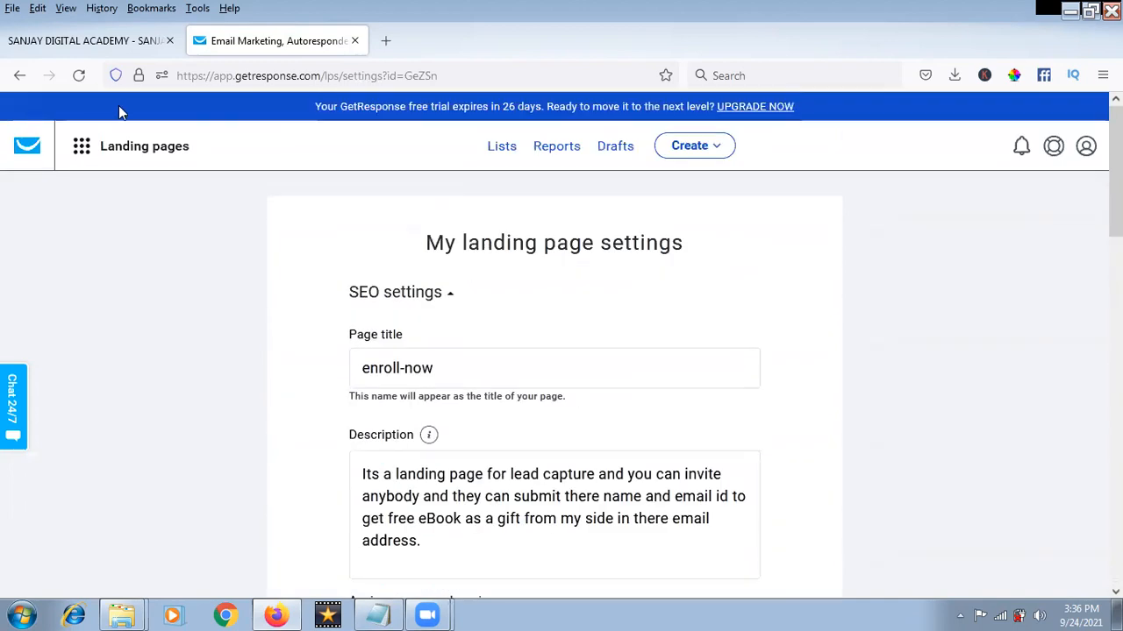
pyautogui.click(88, 146)
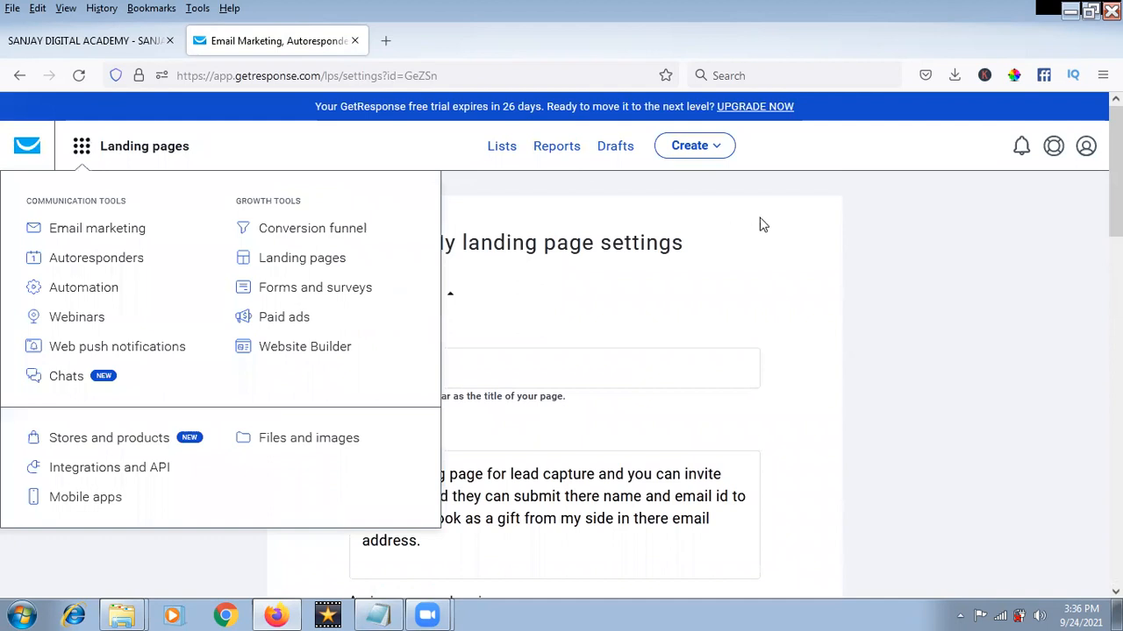
pyautogui.click(893, 235)
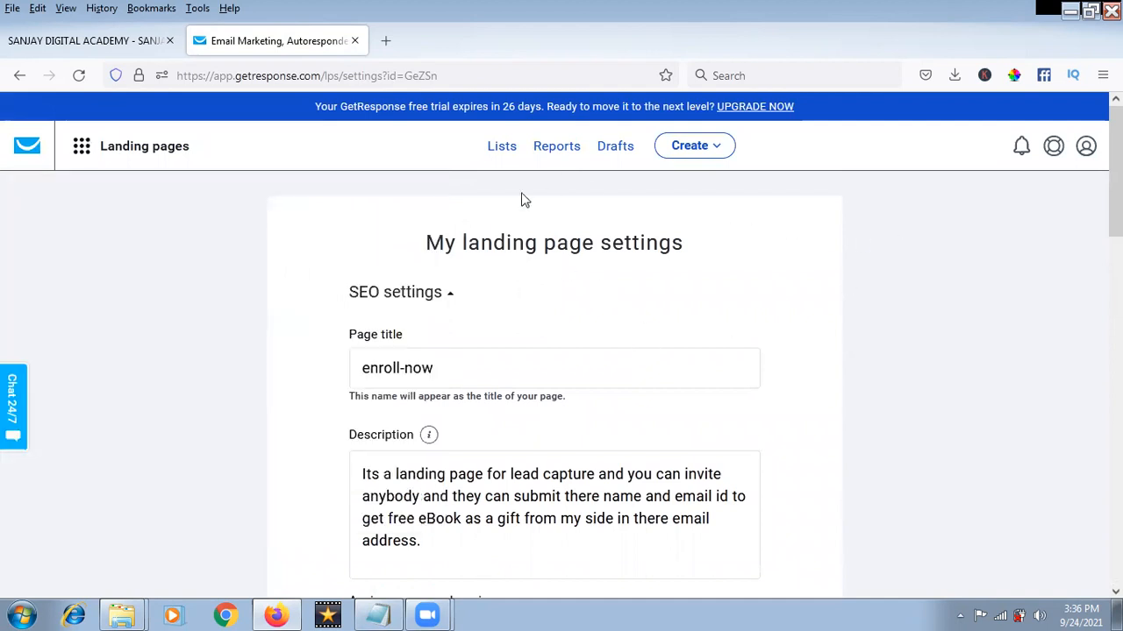
# Step: Return to the list of landing pages and view the published enroll-now page online
pyautogui.click(82, 147)
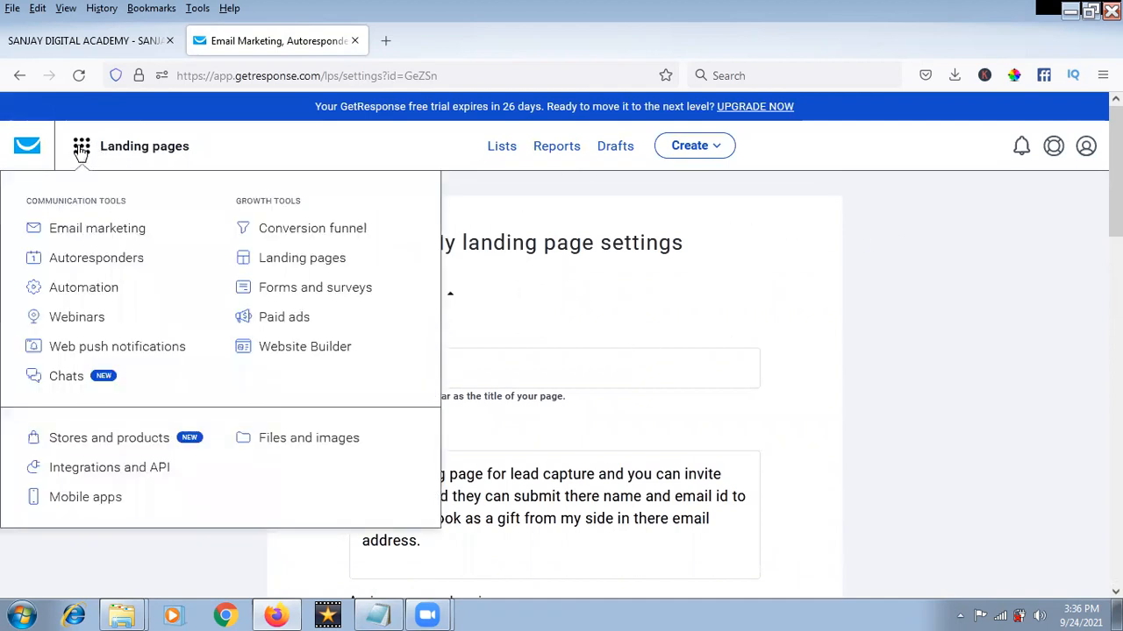
pyautogui.click(235, 257)
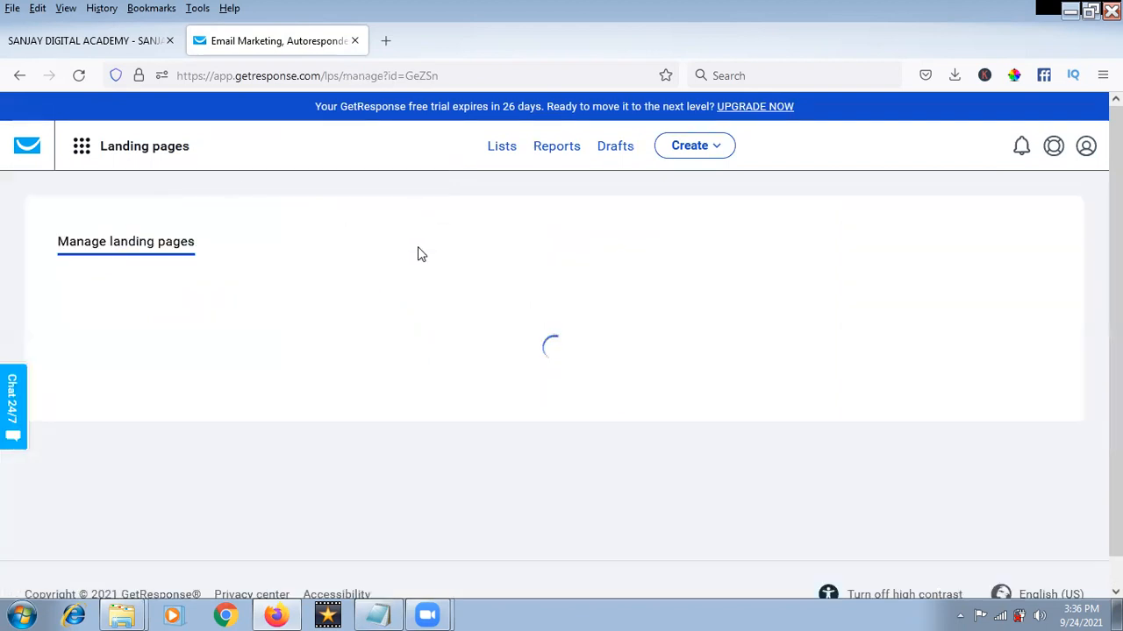
pyautogui.scroll(-3, 458, 335)
pyautogui.click(1059, 383)
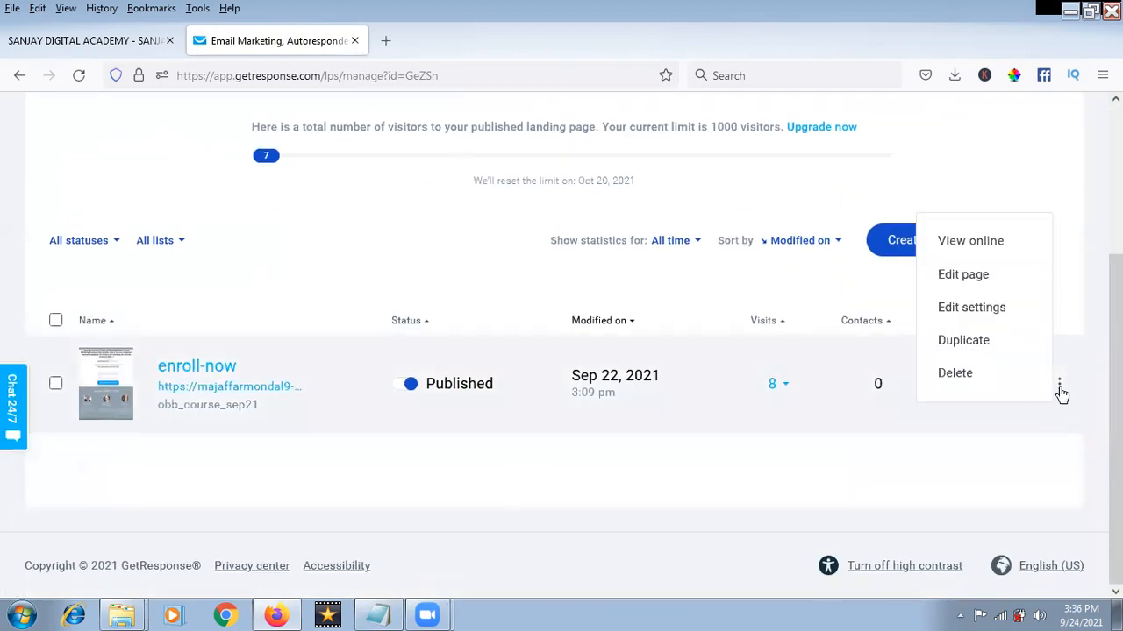
pyautogui.click(973, 244)
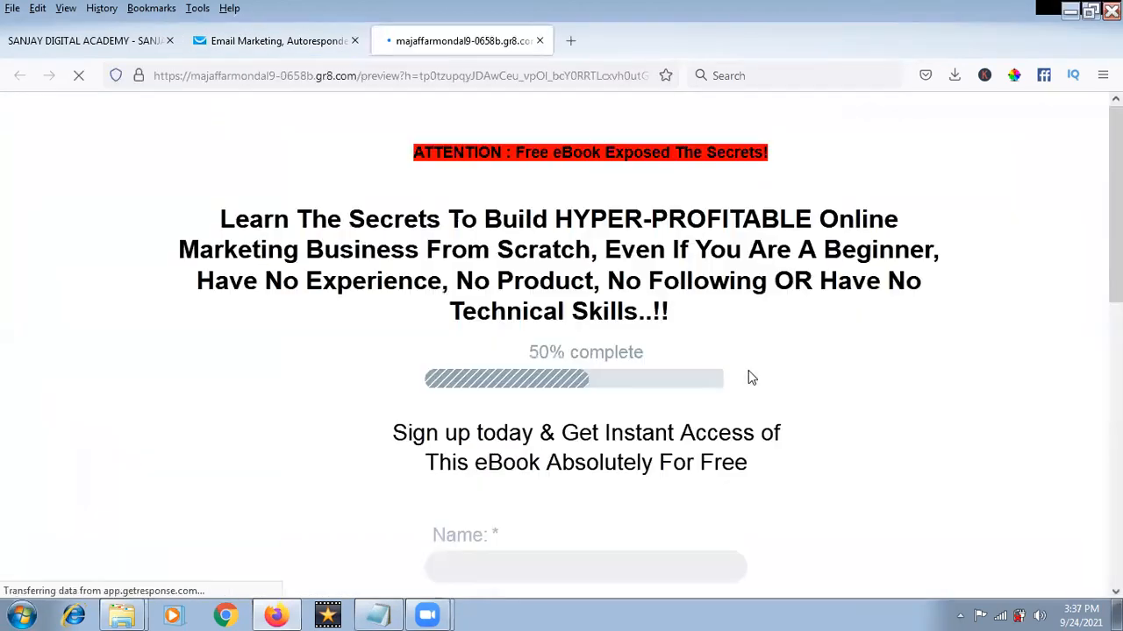
# Step: Examine the published enroll-now page from its headline and sign-up form down to the testimonials and footer
pyautogui.scroll(-5, 749, 378)
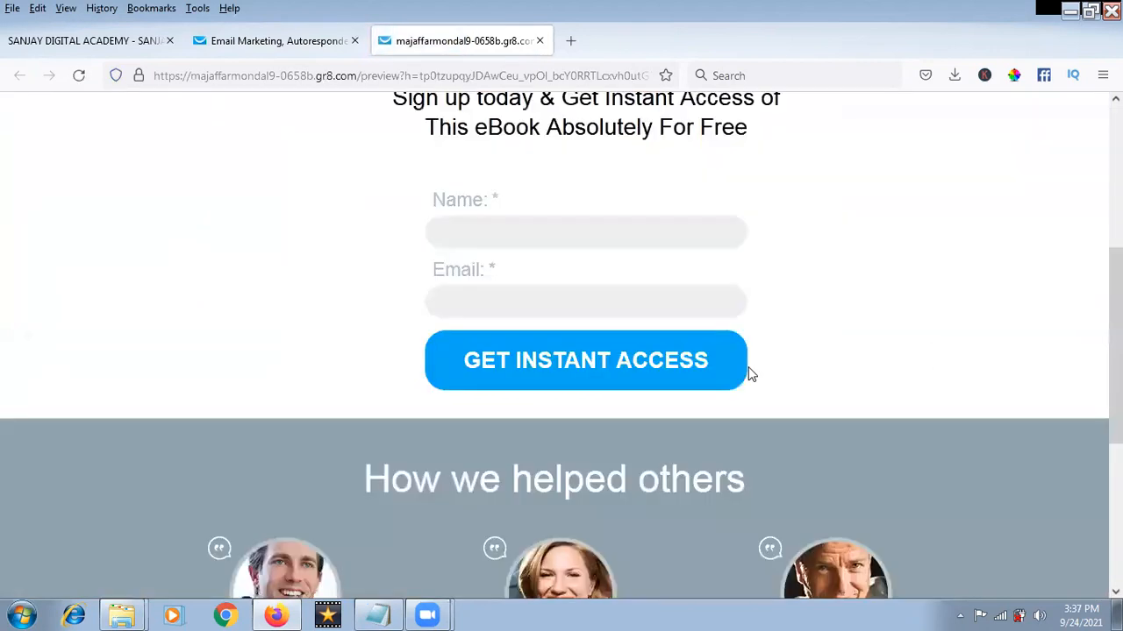
pyautogui.scroll(-5, 748, 374)
pyautogui.scroll(2, 1049, 569)
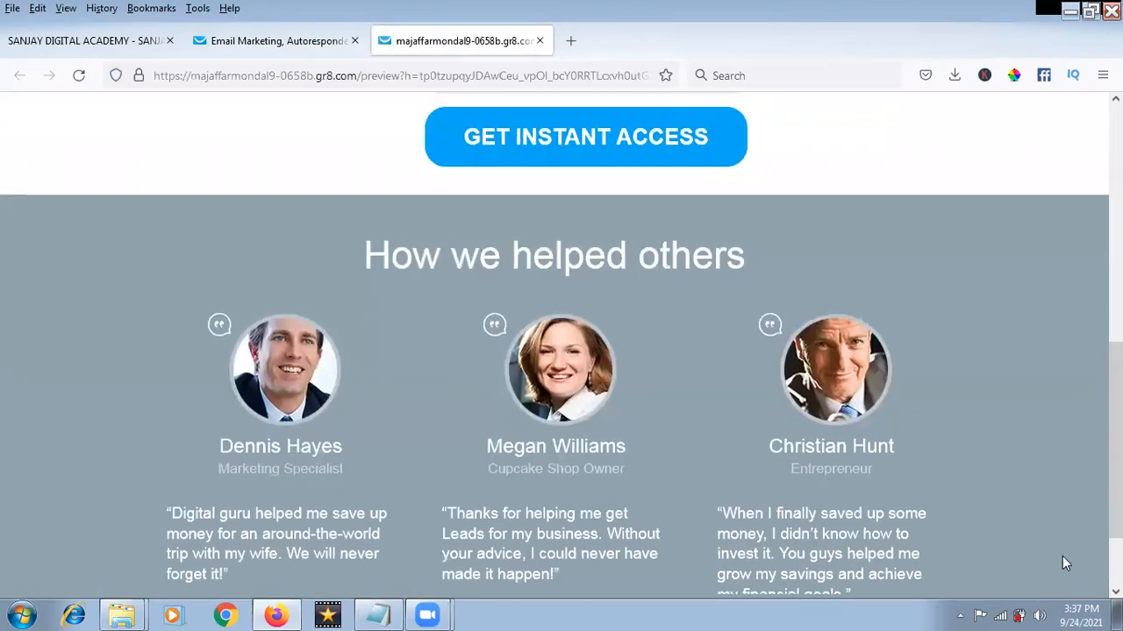
pyautogui.scroll(-2, 1062, 570)
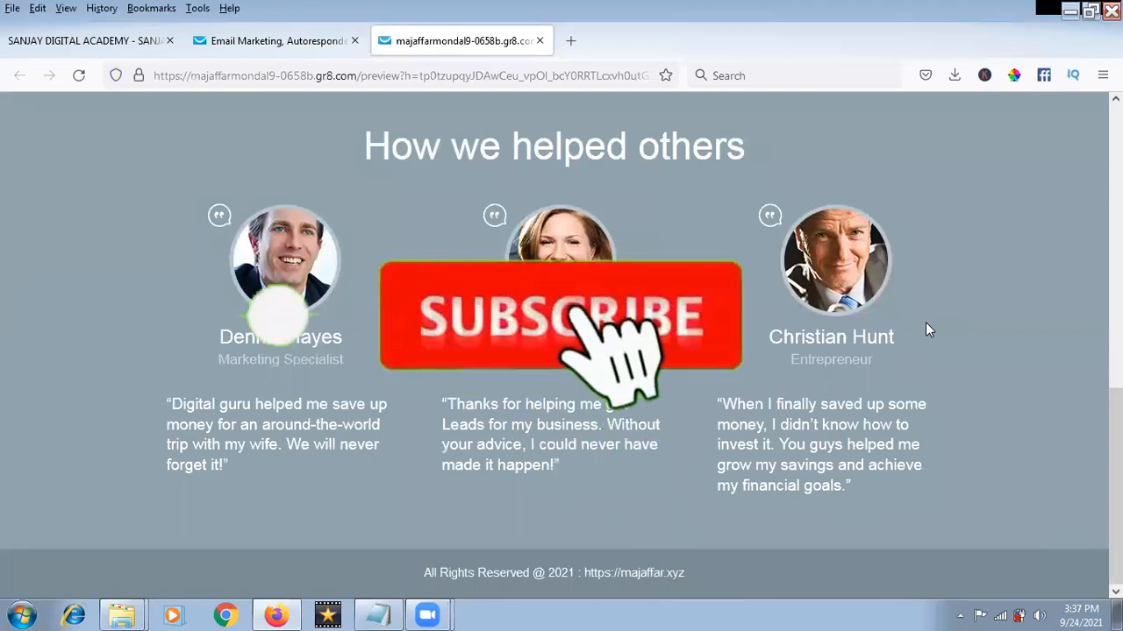
pyautogui.scroll(8, 925, 322)
pyautogui.scroll(-8, 928, 330)
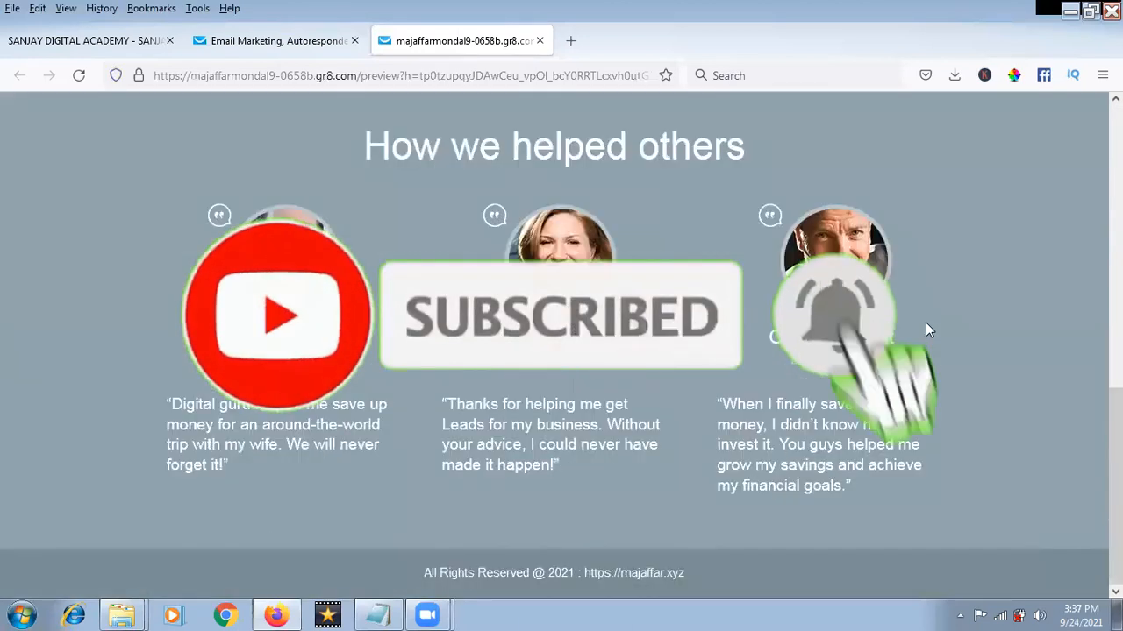
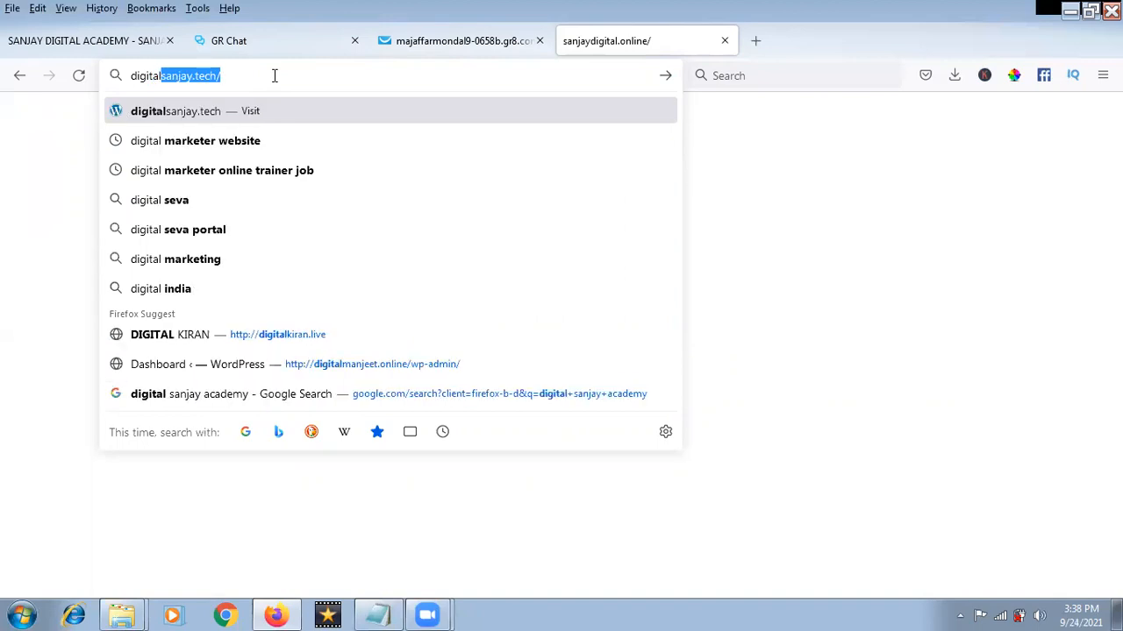
# Step: Open digitalsanjay.tech and look through its page down to the footer and floating contact button
pyautogui.click(239, 116)
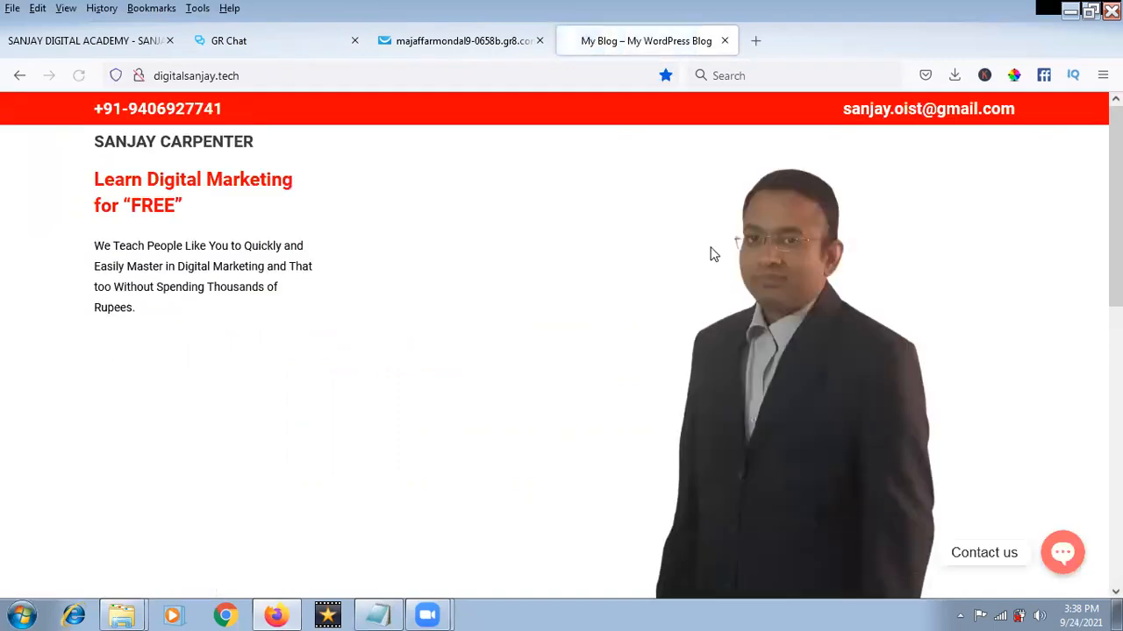
pyautogui.scroll(-4, 714, 253)
pyautogui.scroll(-5, 714, 255)
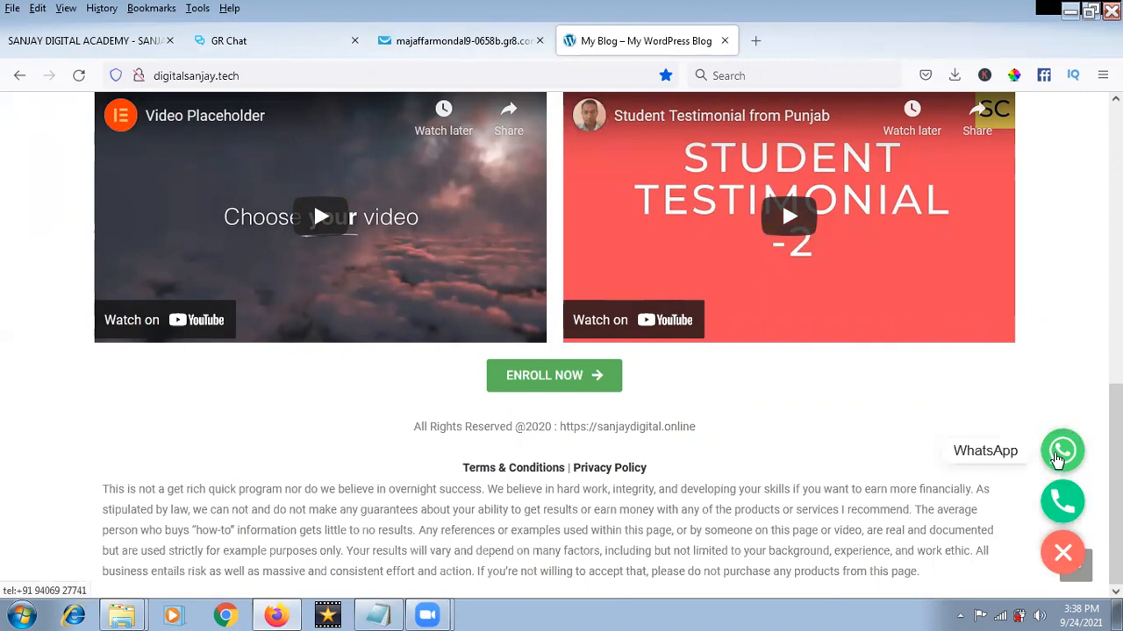
# Step: Try the site's WhatsApp contact link, check how the floating contact options collapse and expand, and close the site
pyautogui.click(1060, 453)
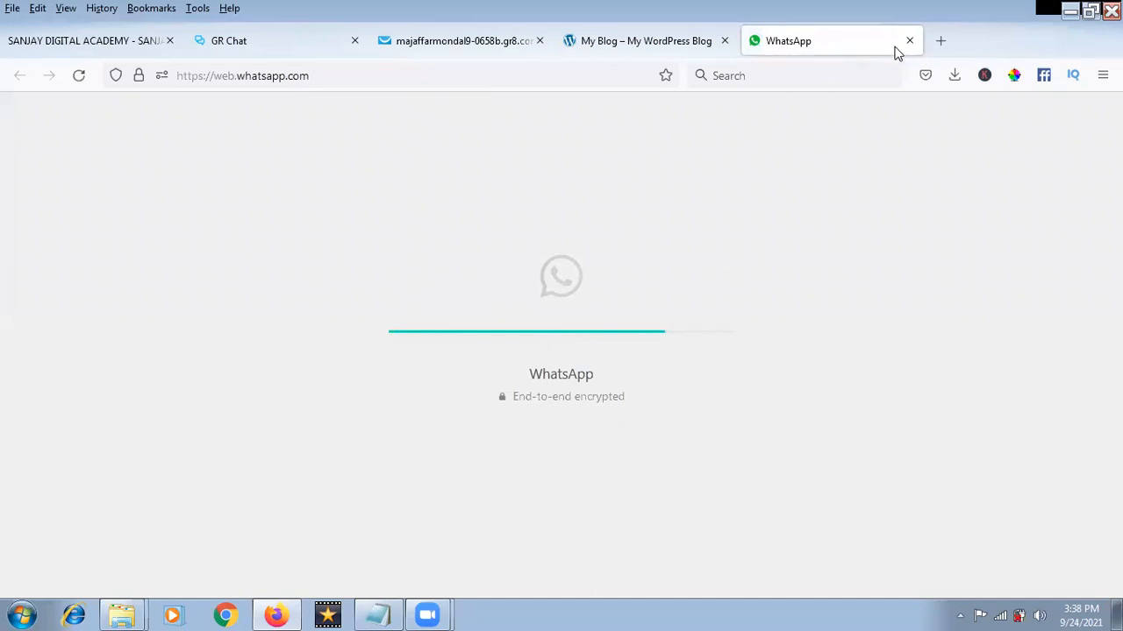
pyautogui.click(910, 40)
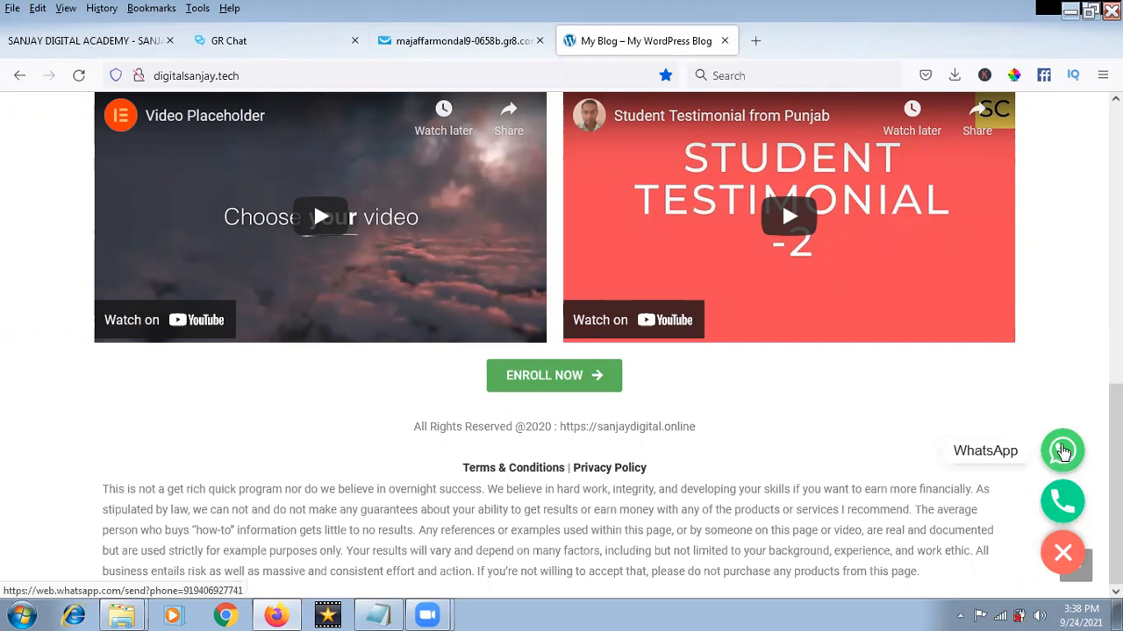
pyautogui.click(1062, 553)
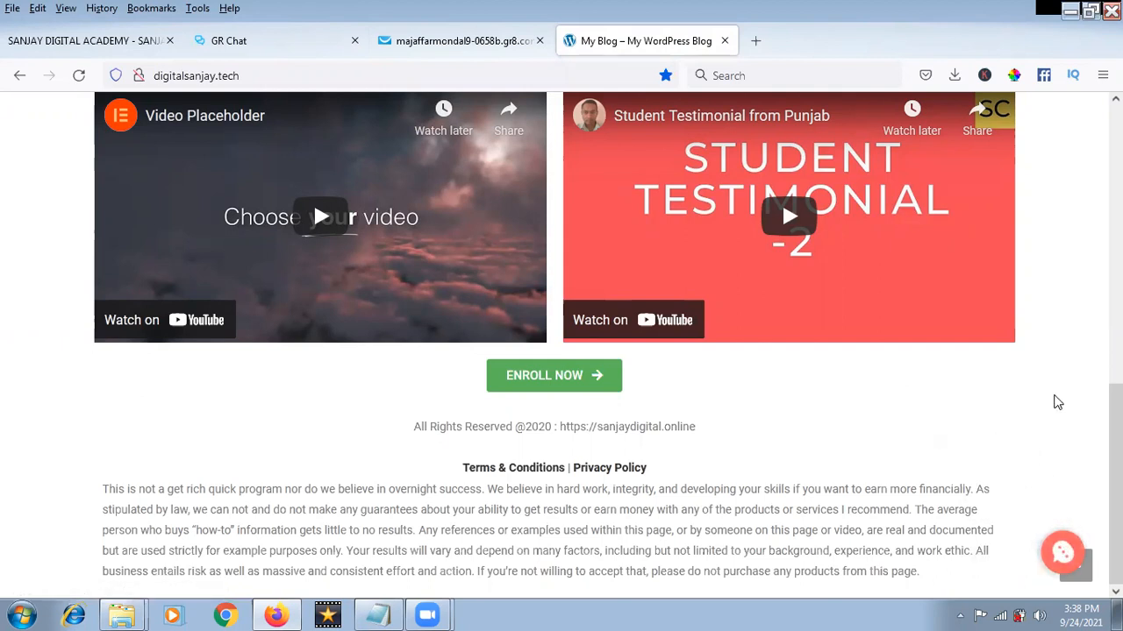
pyautogui.click(1060, 548)
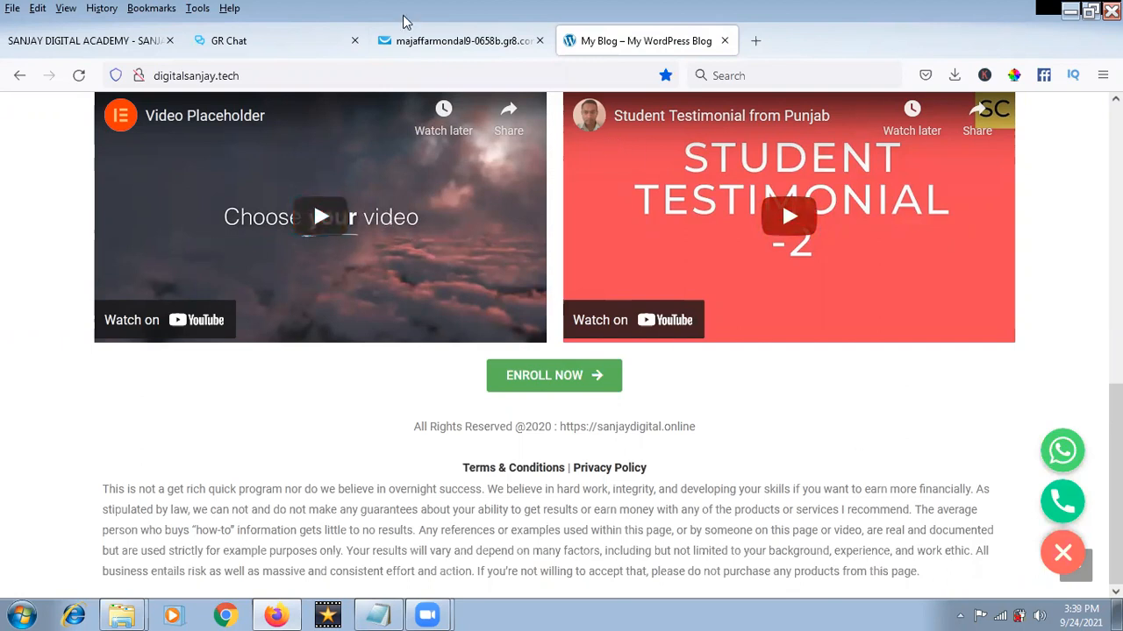
pyautogui.click(725, 40)
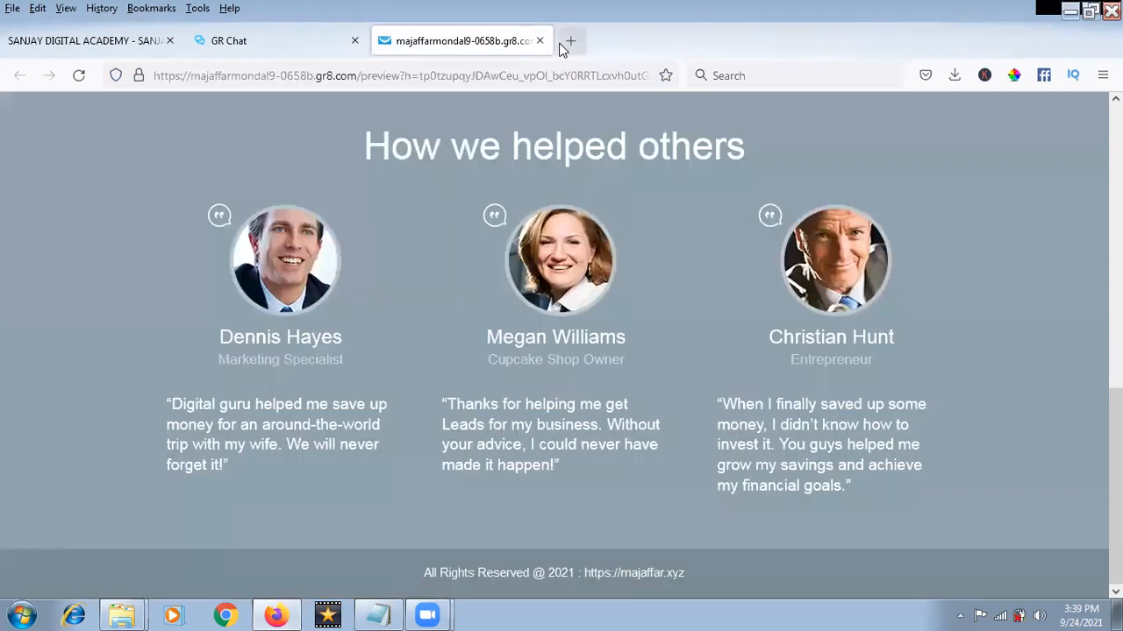
# Step: Try to load sanjaydigital.online in a new browser tab
pyautogui.click(568, 45)
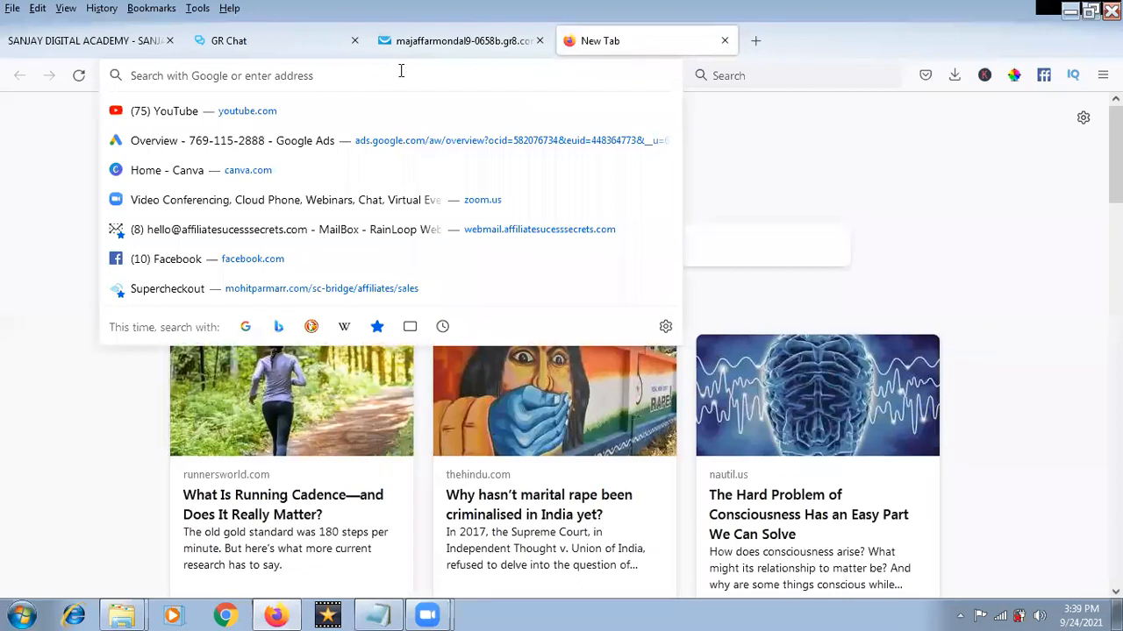
pyautogui.write('sa')
pyautogui.press('Return')
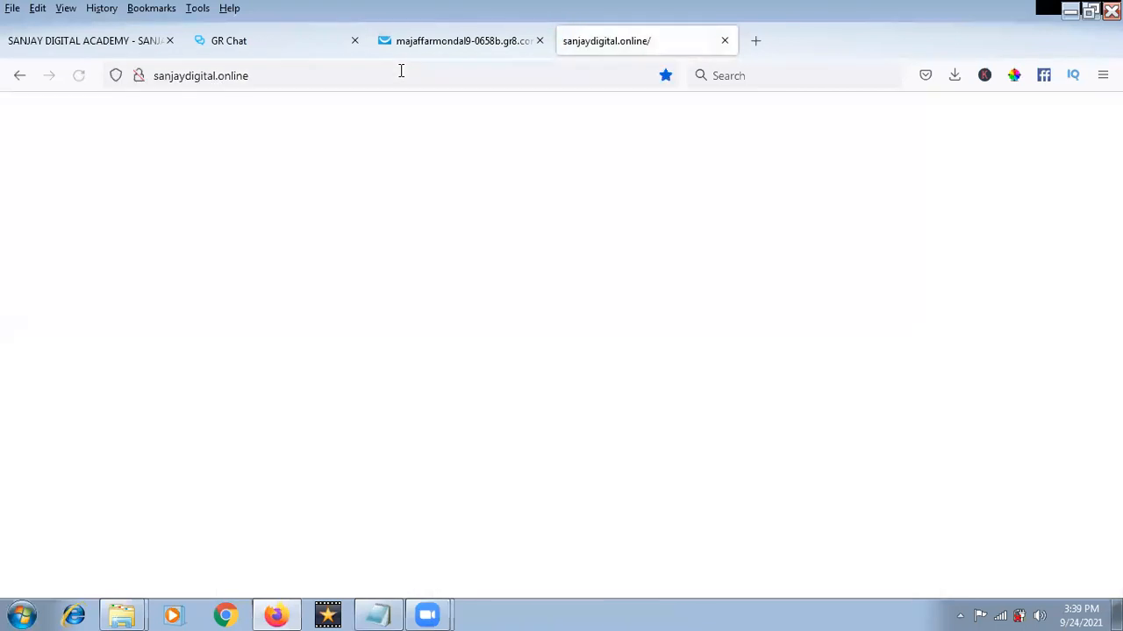
pyautogui.click(360, 68)
pyautogui.click(358, 76)
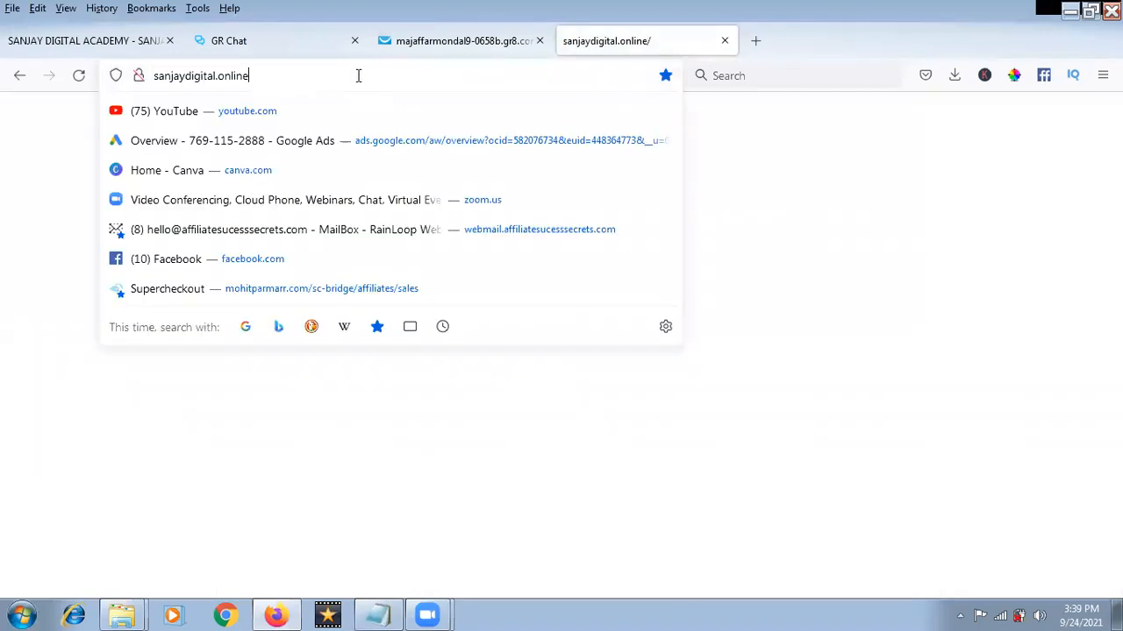
pyautogui.press('Return')
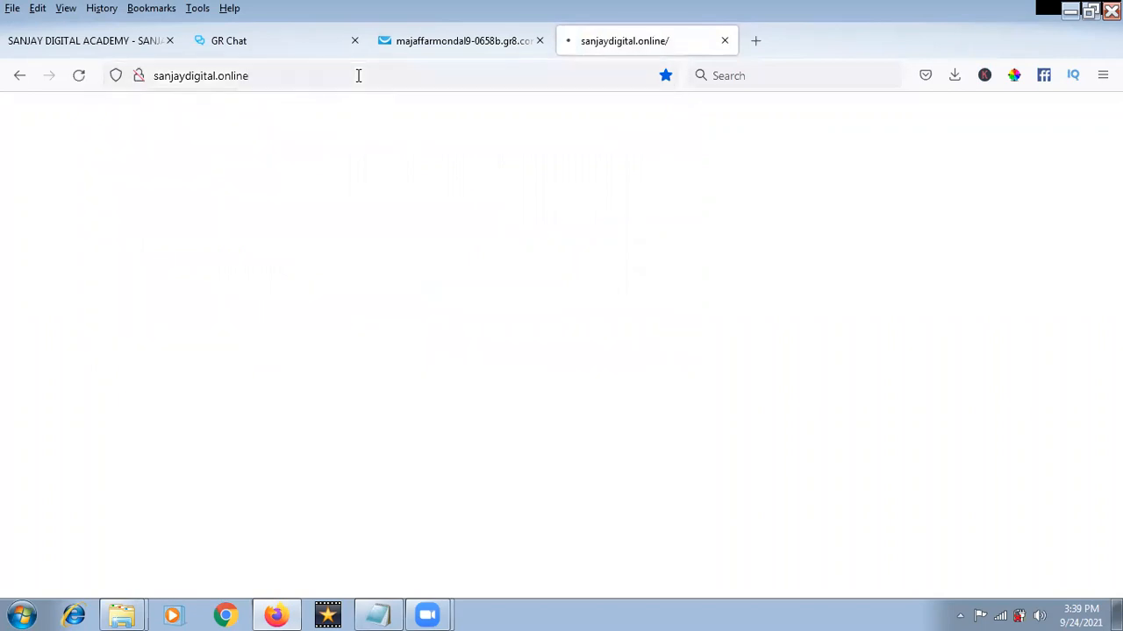
# Step: Try to reach the WordPress admin at sanjaydigital.online/wp-admin, and close that tab
pyautogui.click(273, 80)
pyautogui.click(273, 80)
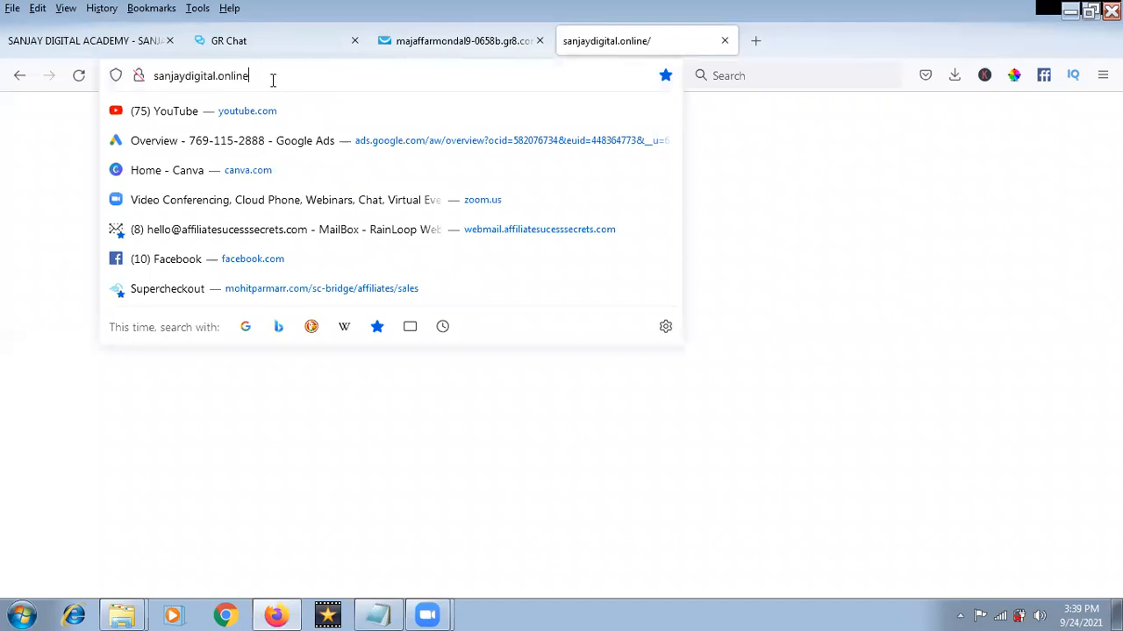
pyautogui.write('/')
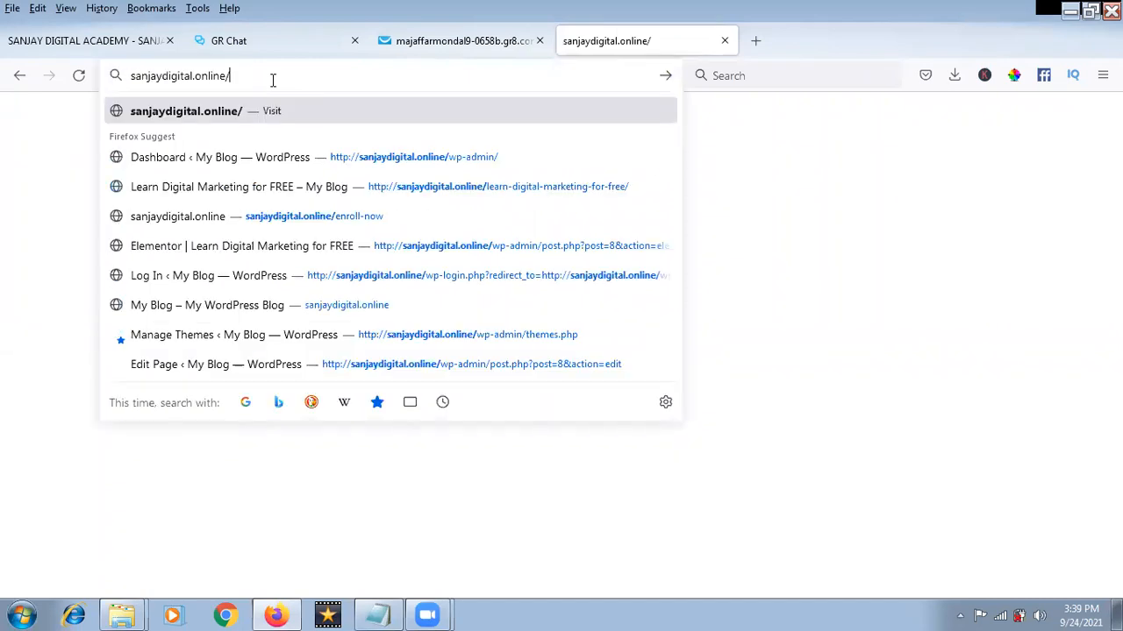
pyautogui.click(418, 155)
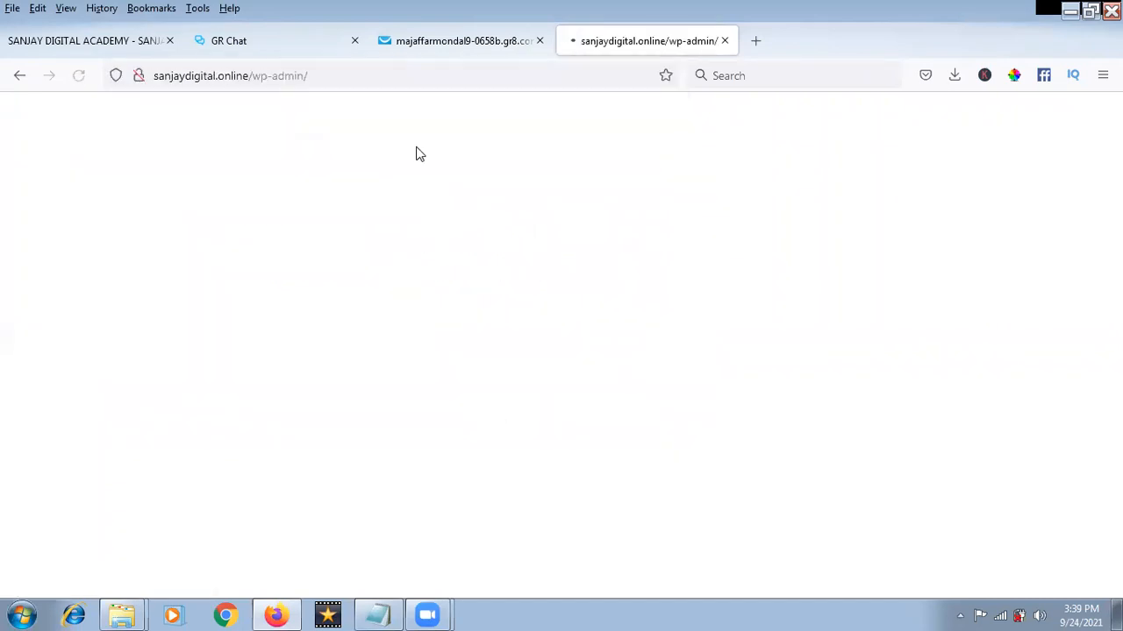
pyautogui.click(357, 74)
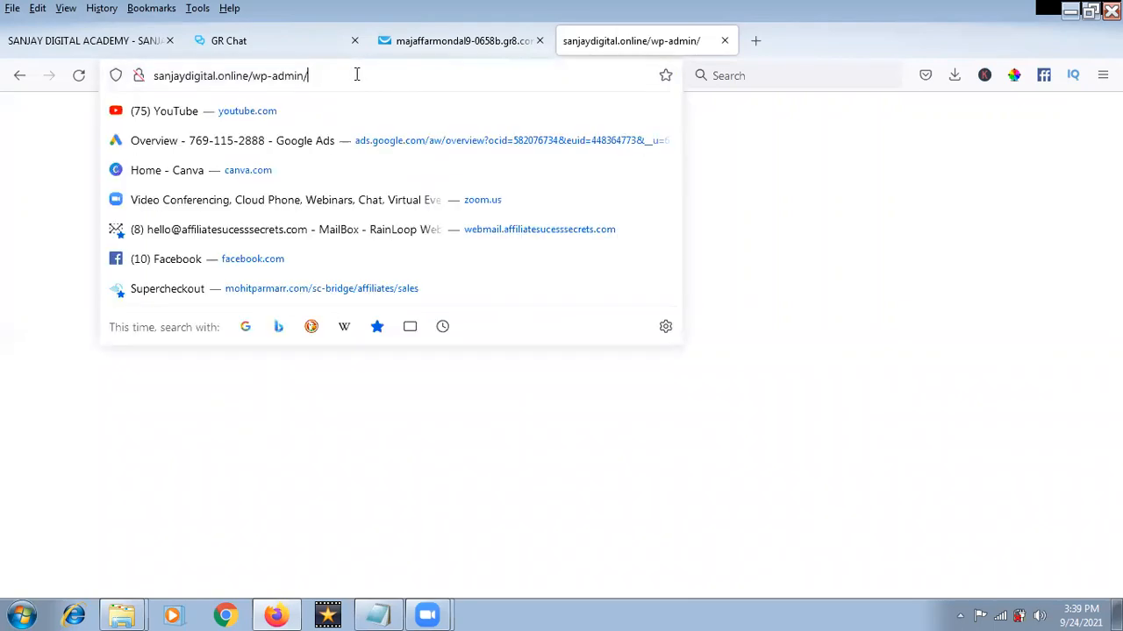
pyautogui.click(356, 73)
pyautogui.press('BackSpace')
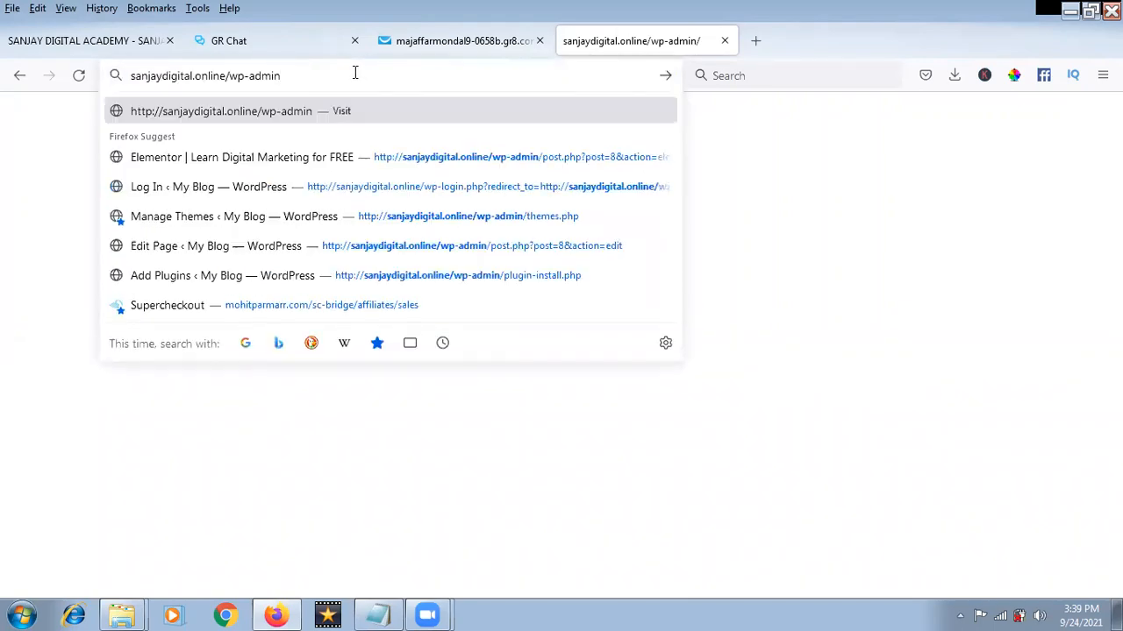
pyautogui.press('Return')
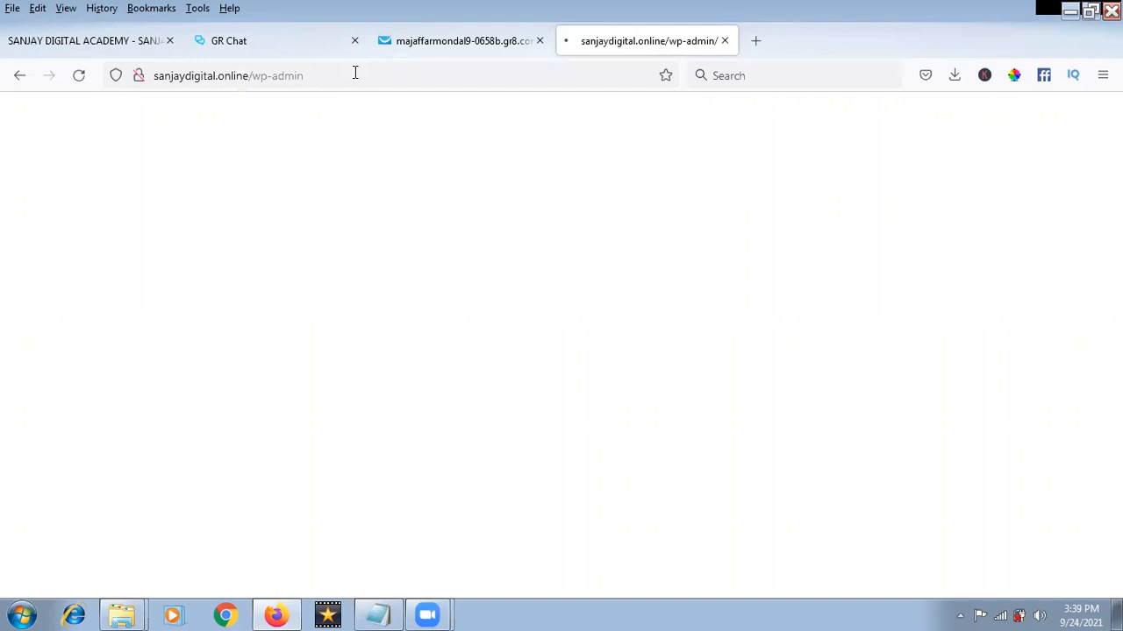
pyautogui.click(724, 41)
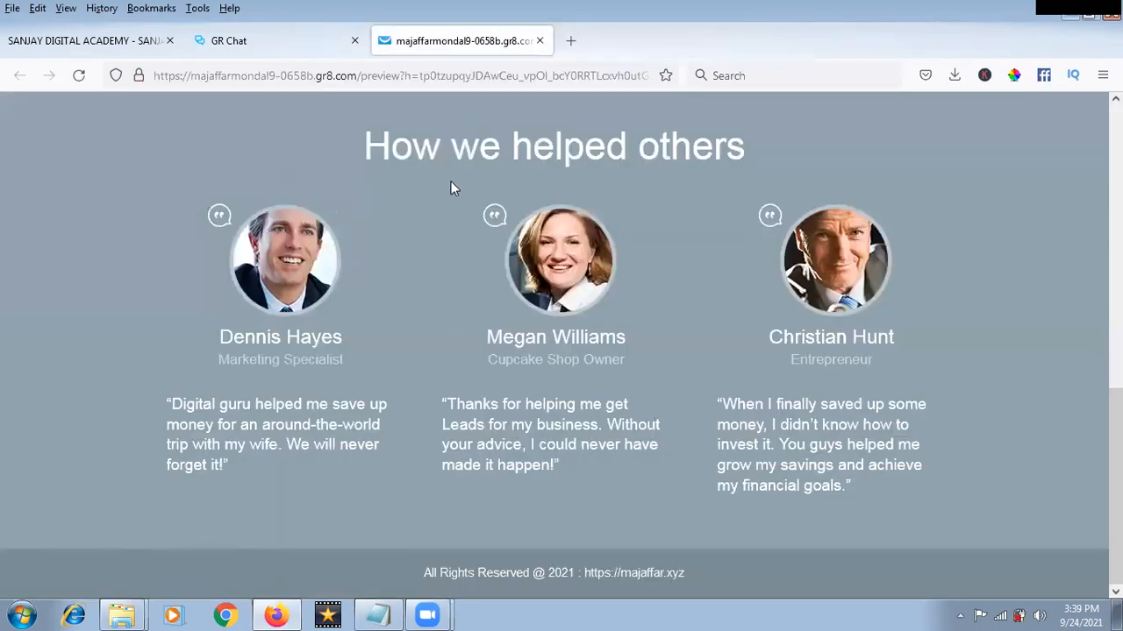
# Step: Look over the whole published enroll-now page again for a chat option
pyautogui.scroll(15, 451, 182)
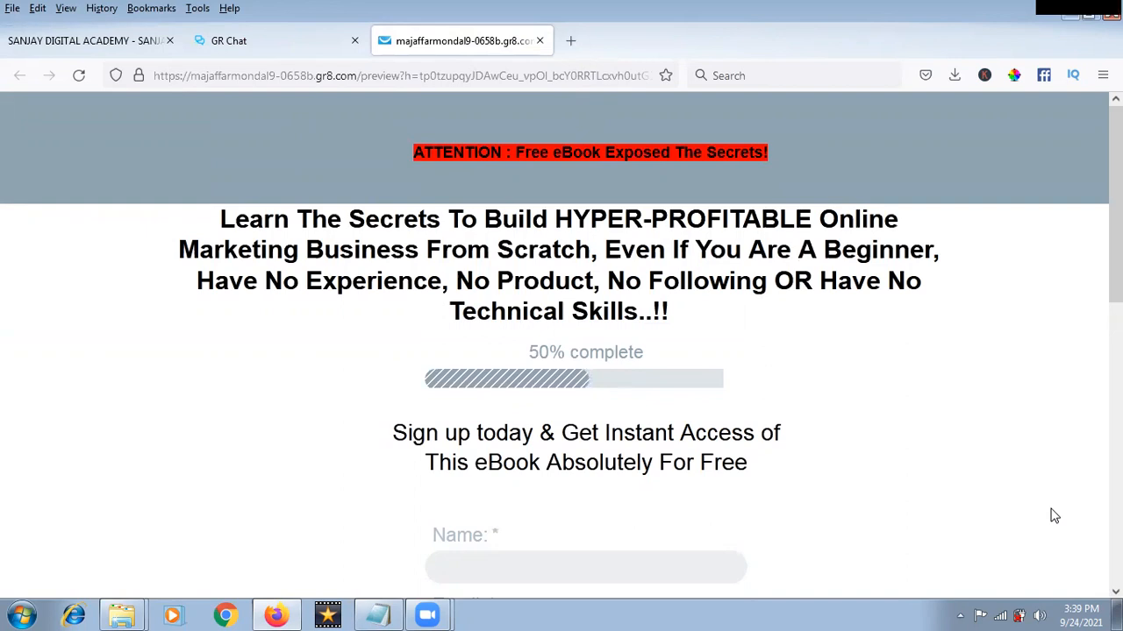
pyautogui.scroll(-15, 1007, 499)
pyautogui.scroll(15, 1017, 473)
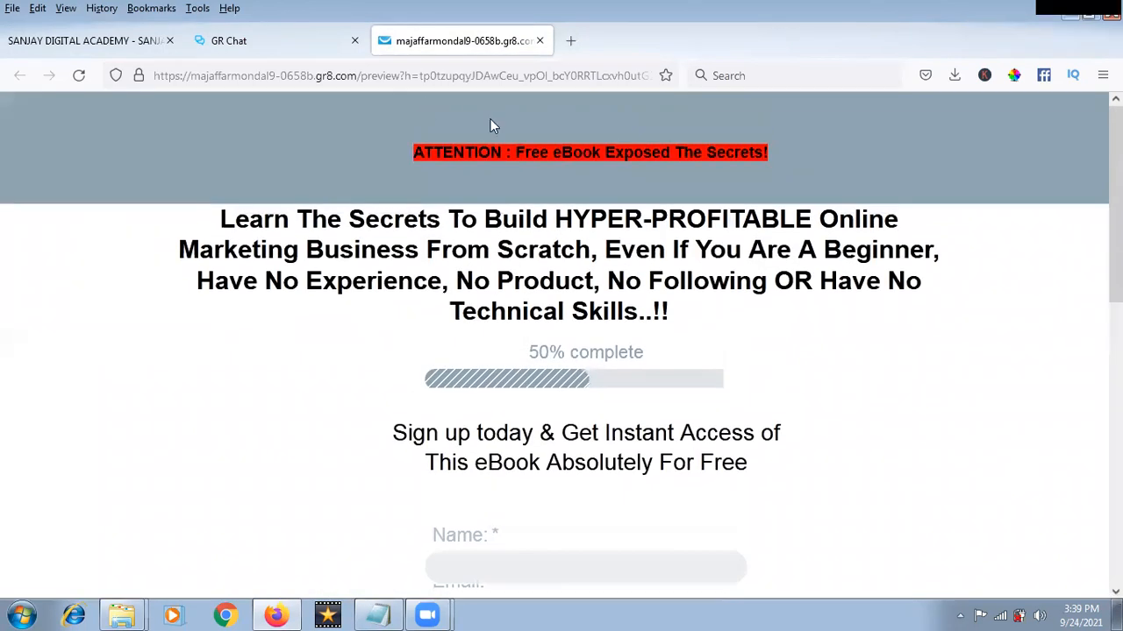
# Step: Skip the welcome tour in GetResponse Chats and allow browser notifications for new chats
pyautogui.click(308, 48)
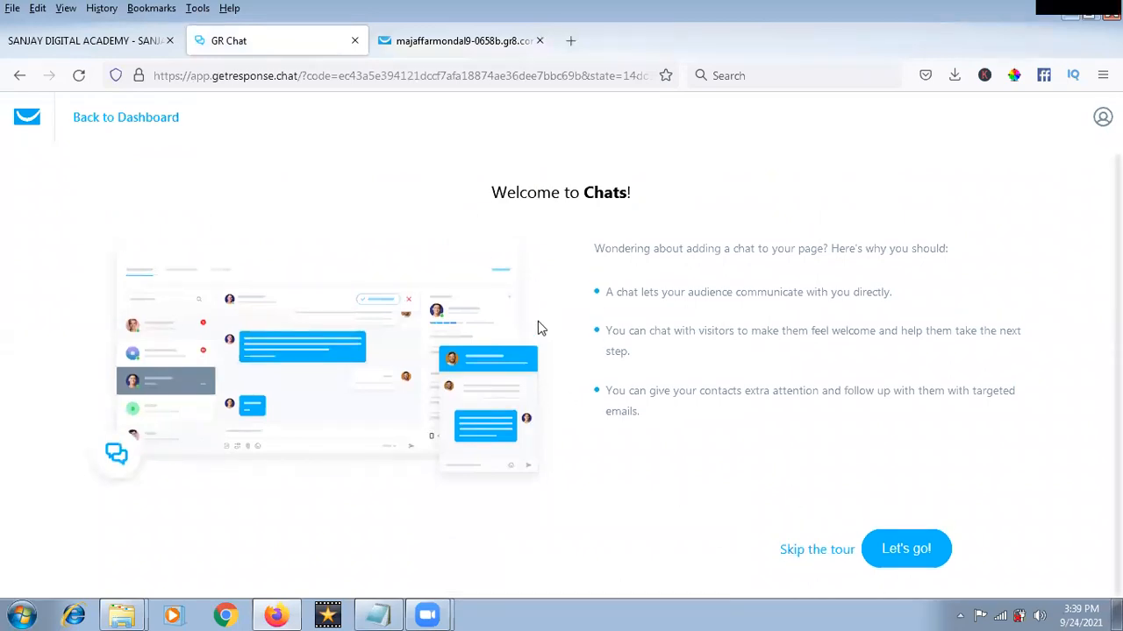
pyautogui.click(815, 553)
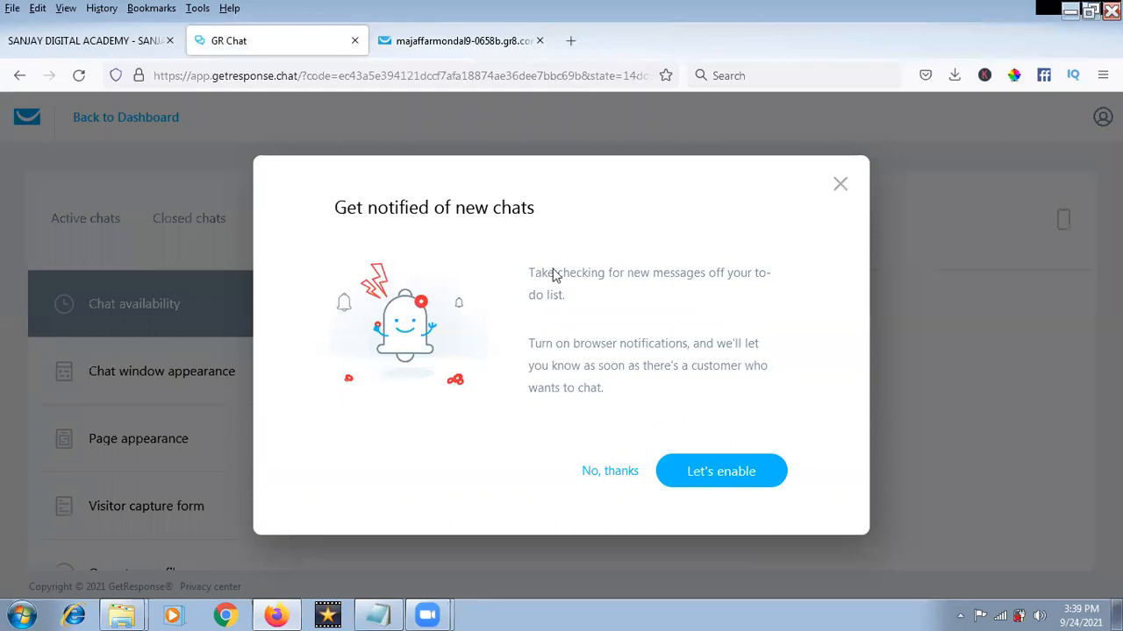
pyautogui.click(717, 482)
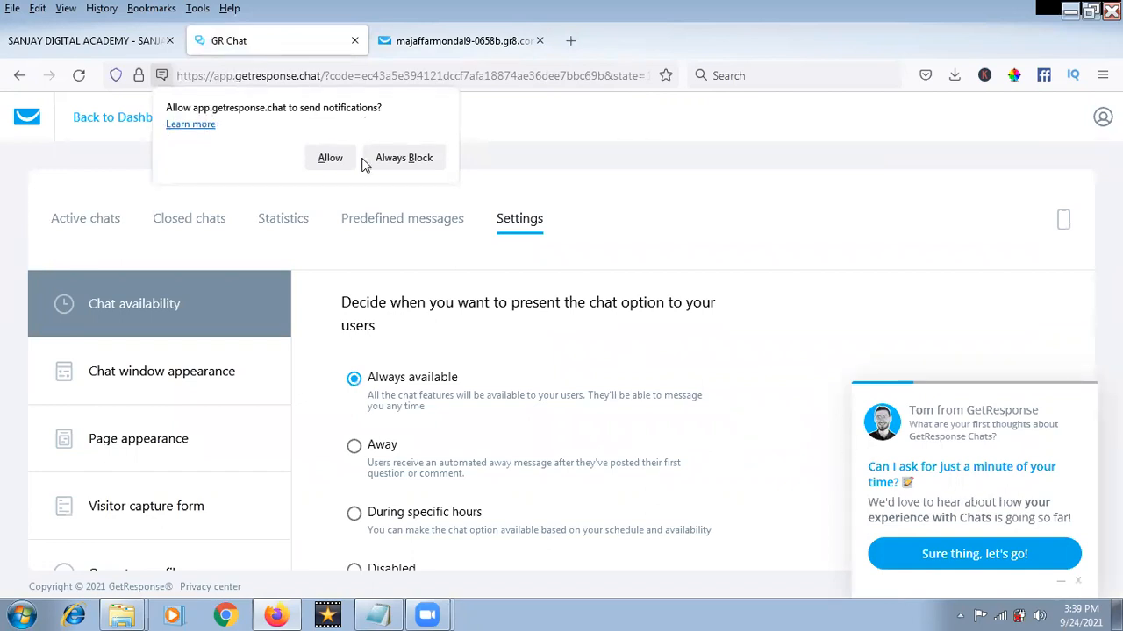
pyautogui.click(328, 160)
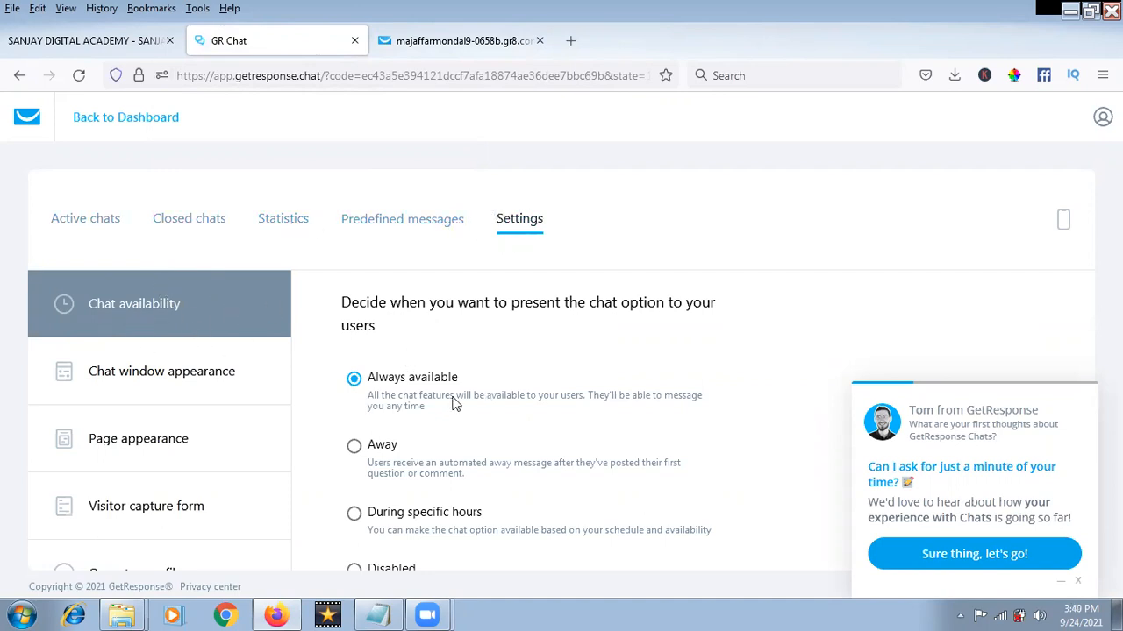
# Step: Return to the published enroll-now page and reload it
pyautogui.hotkey('ctrl', 'Tab')
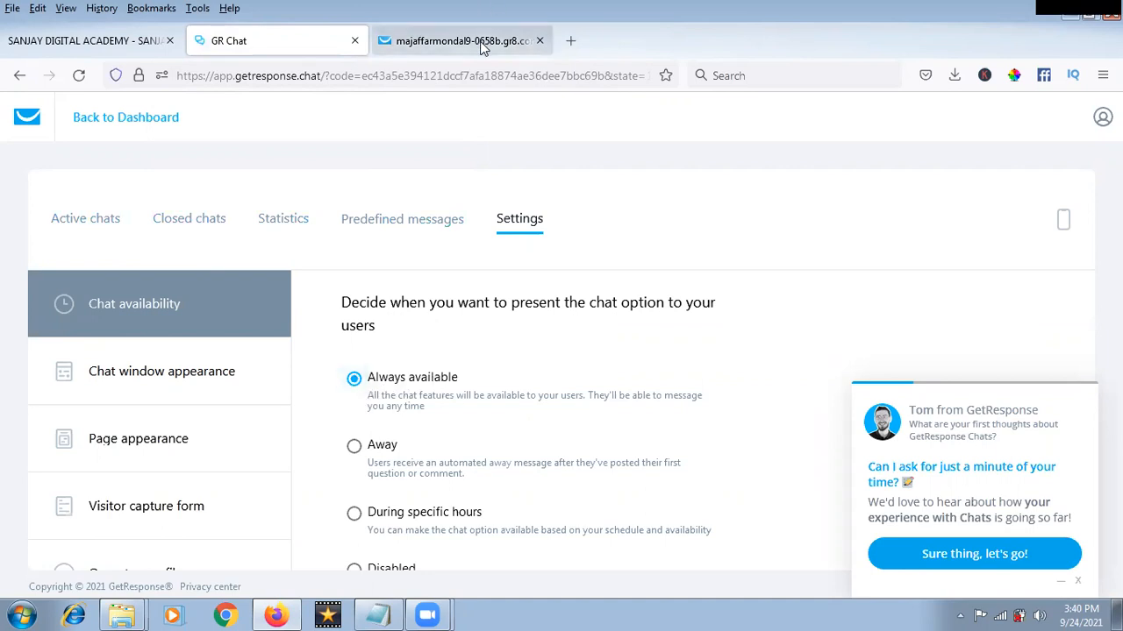
pyautogui.click(85, 79)
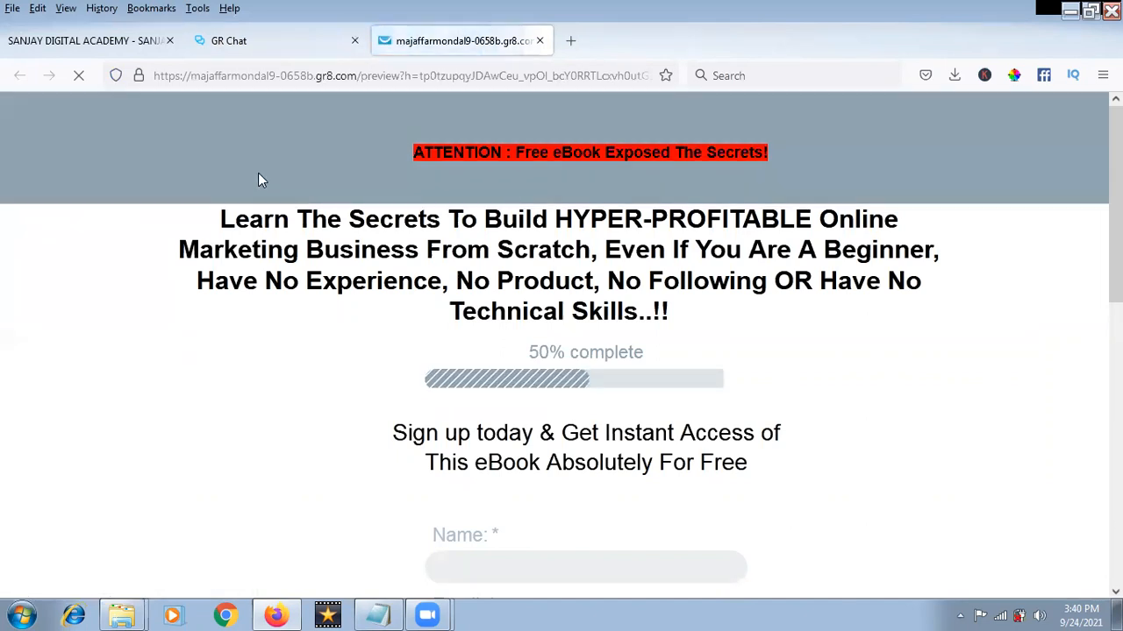
# Step: Return to the GetResponse Chats settings and look over the chat availability options
pyautogui.click(314, 51)
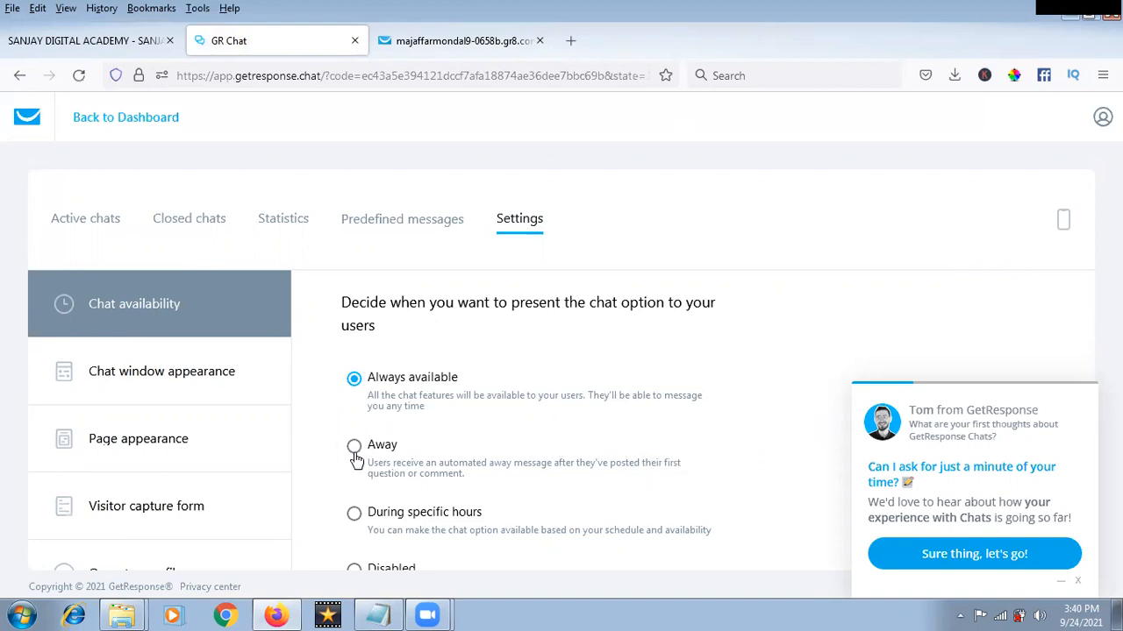
pyautogui.scroll(-2, 399, 474)
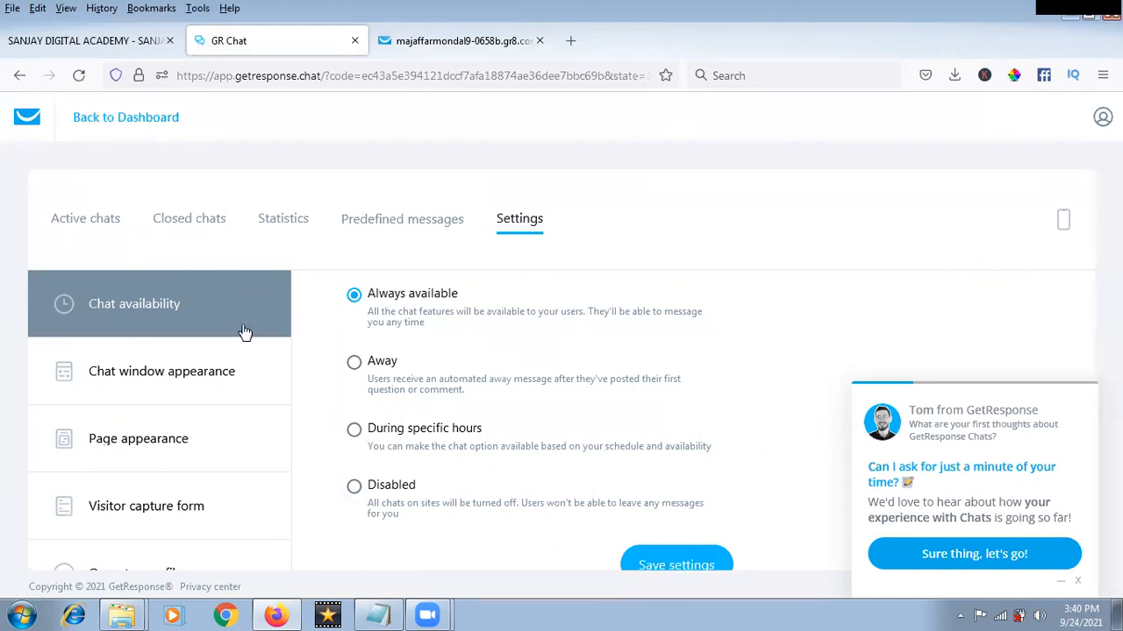
# Step: Open the chat window appearance settings, dismiss the feedback survey, and compare the Available and Away status messages
pyautogui.click(214, 381)
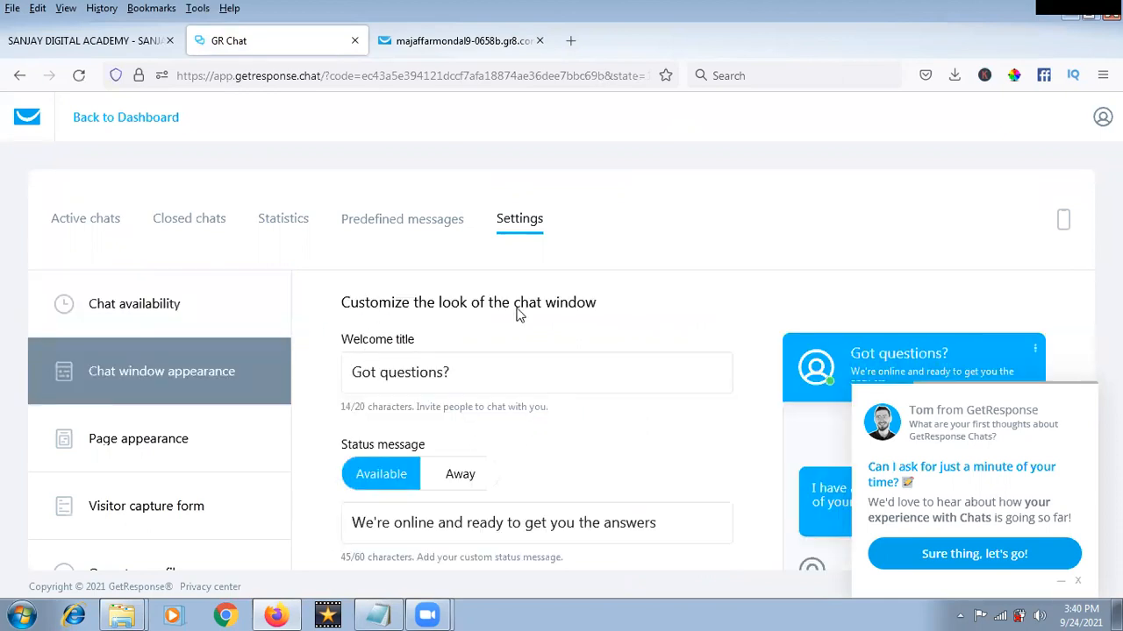
pyautogui.click(1077, 582)
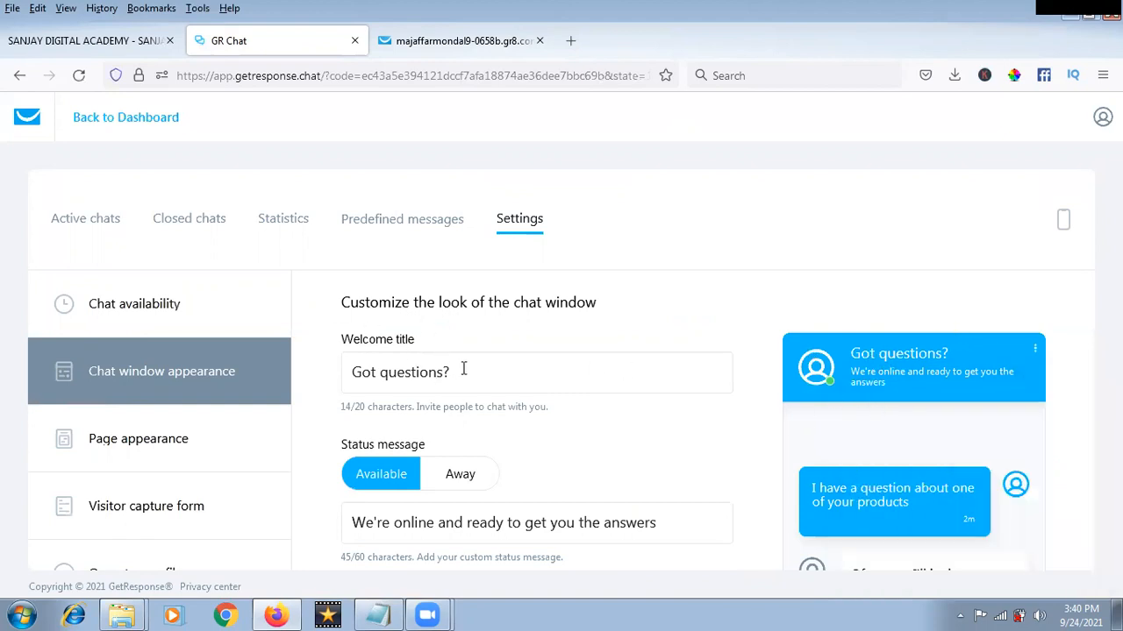
pyautogui.moveTo(444, 376); pyautogui.dragTo(348, 375)
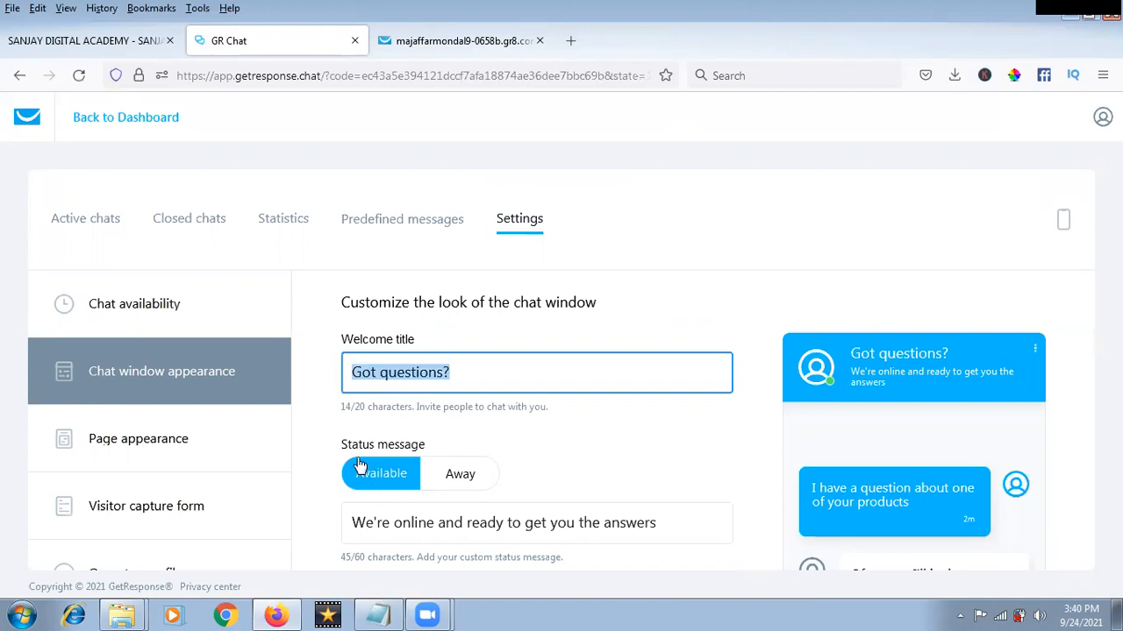
pyautogui.click(466, 482)
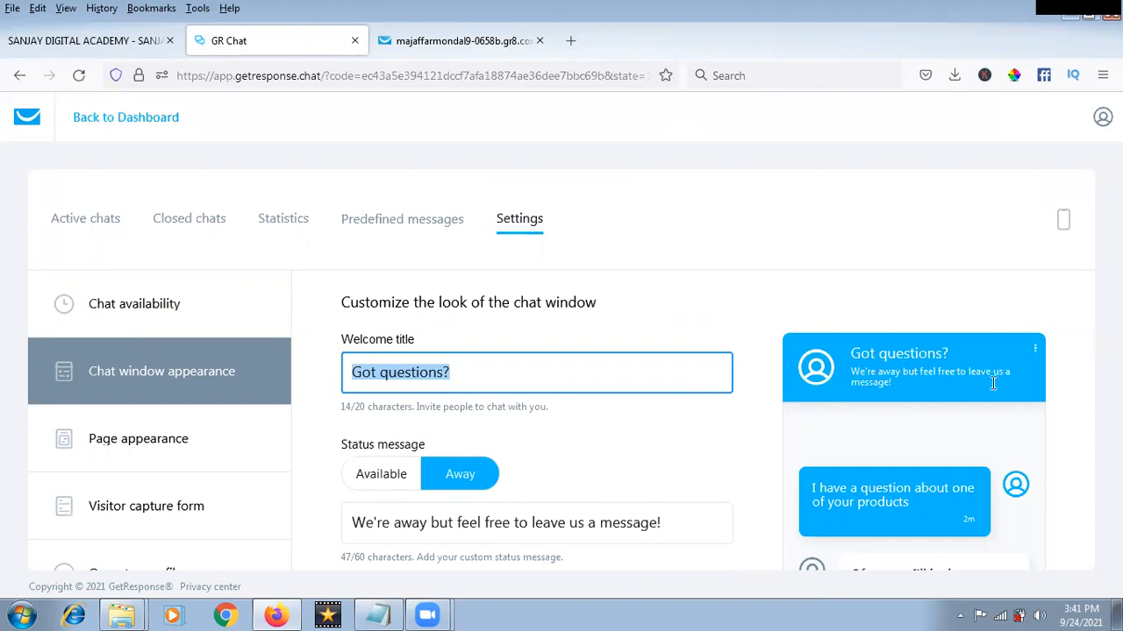
pyautogui.click(380, 475)
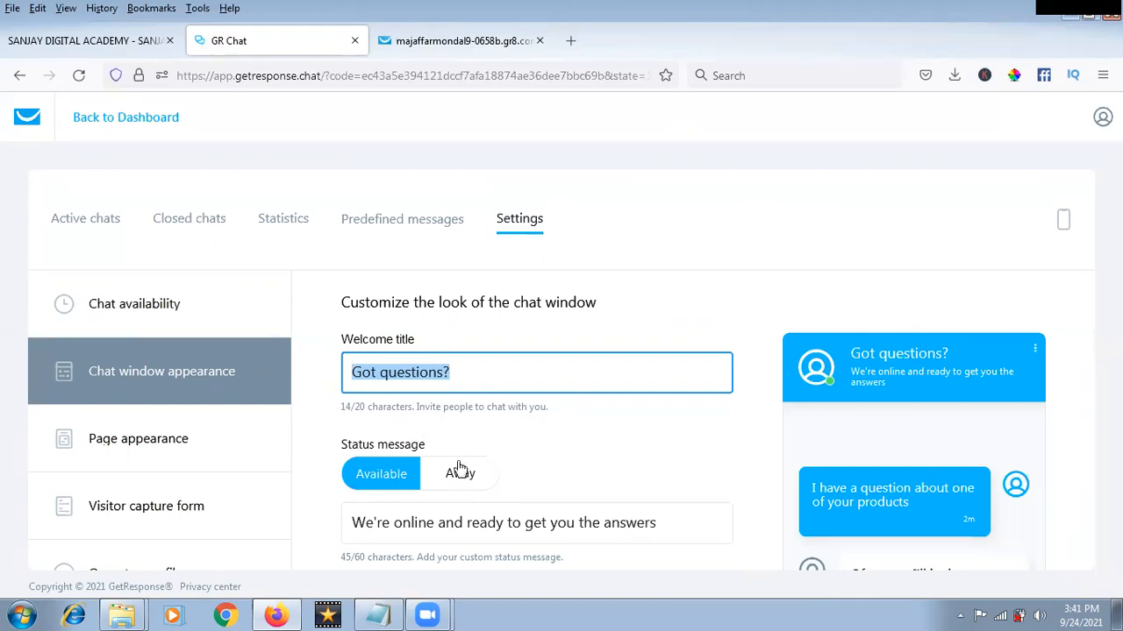
pyautogui.scroll(-1, 455, 447)
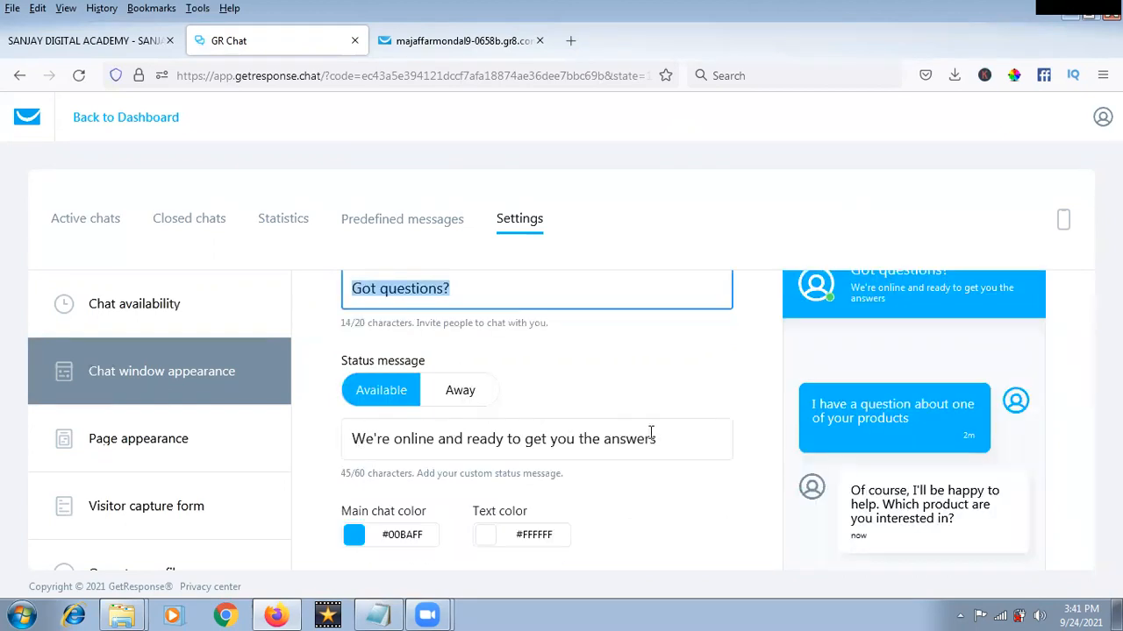
pyautogui.moveTo(660, 439); pyautogui.dragTo(338, 443)
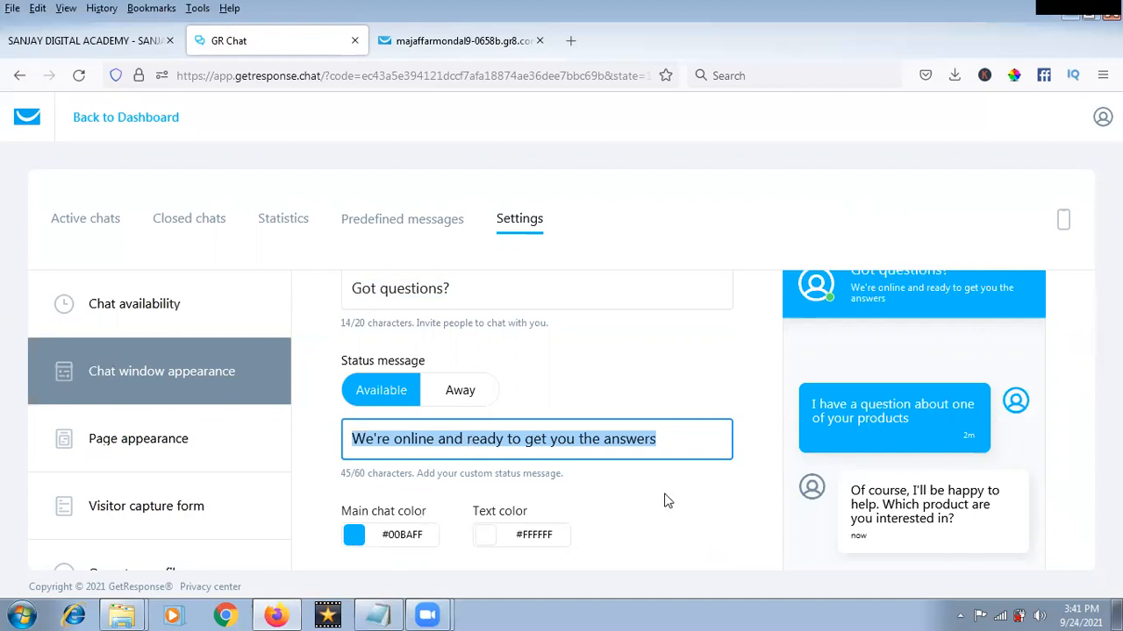
# Step: Try the outlined and filled single-bubble chat button icons, and switch back to the double-bubble icon
pyautogui.scroll(-3, 661, 487)
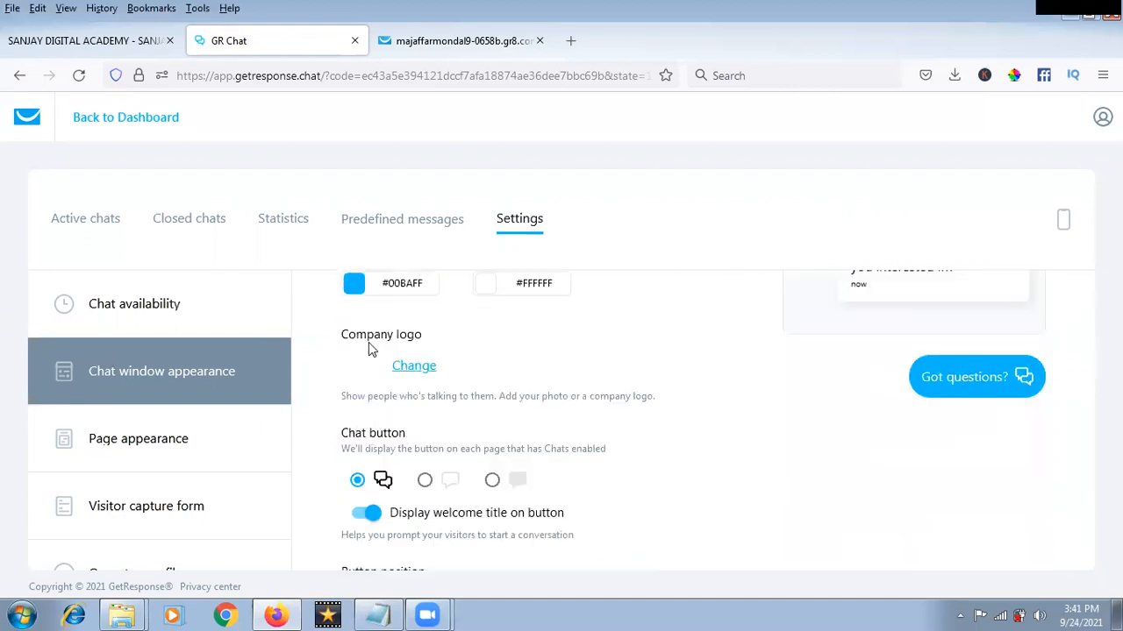
pyautogui.scroll(5, 412, 379)
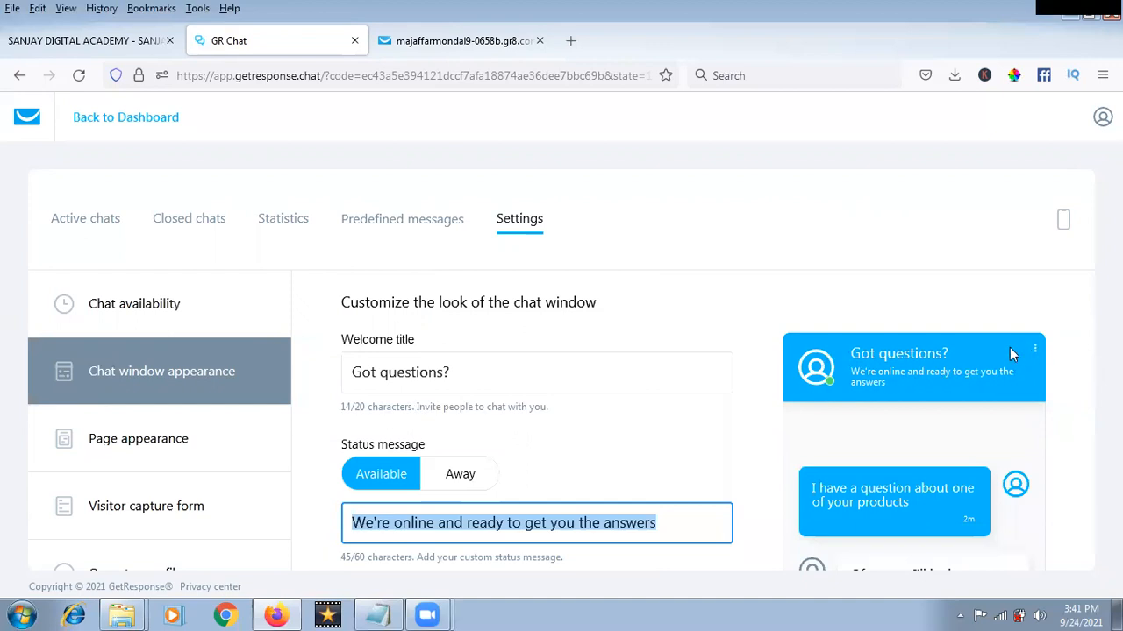
pyautogui.scroll(-3, 706, 405)
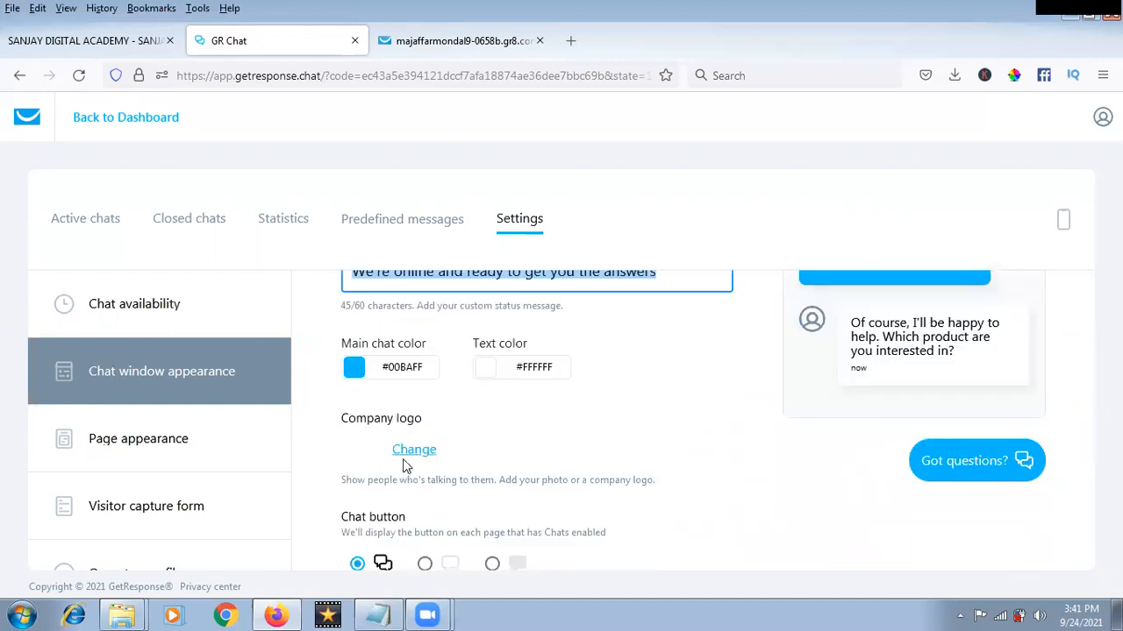
pyautogui.scroll(-2, 404, 460)
pyautogui.click(424, 397)
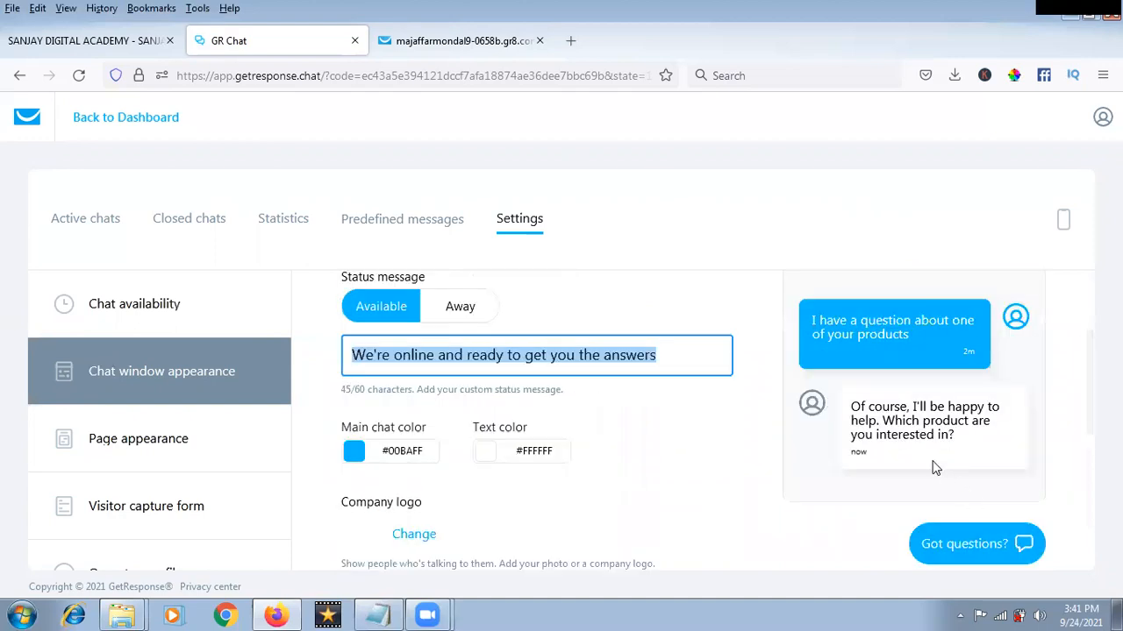
pyautogui.scroll(-2, 937, 468)
pyautogui.click(357, 480)
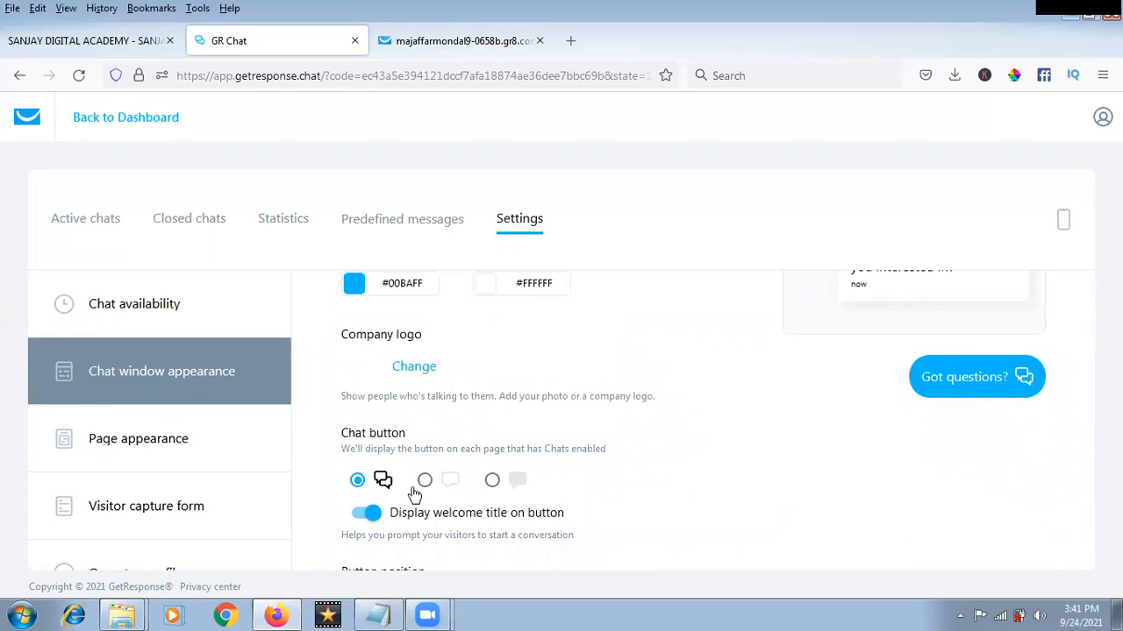
pyautogui.click(493, 481)
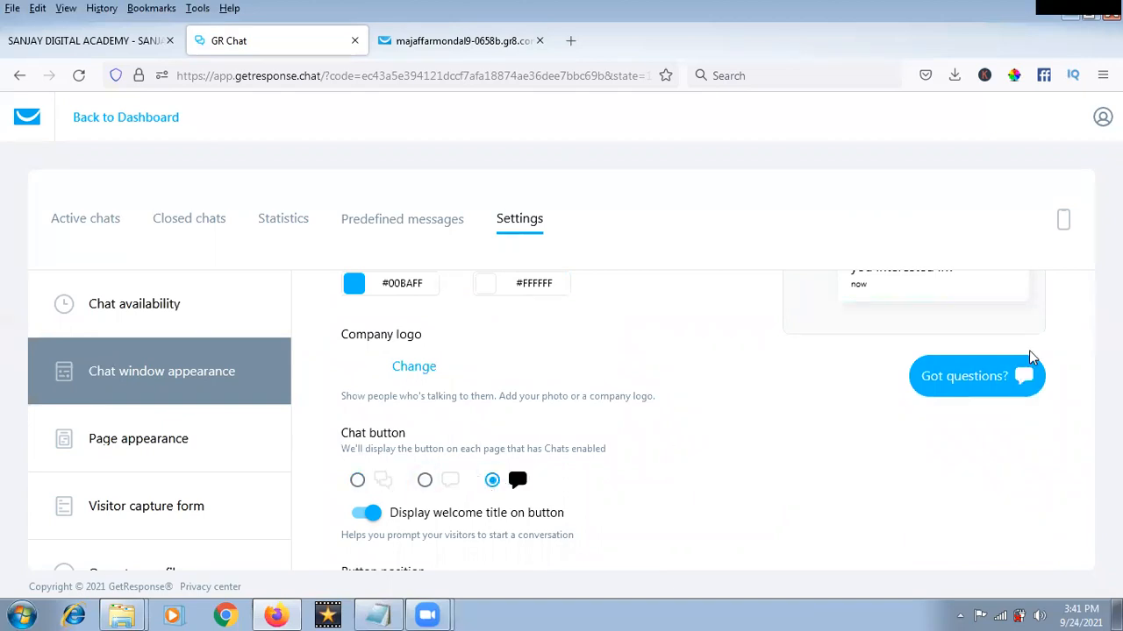
pyautogui.click(366, 478)
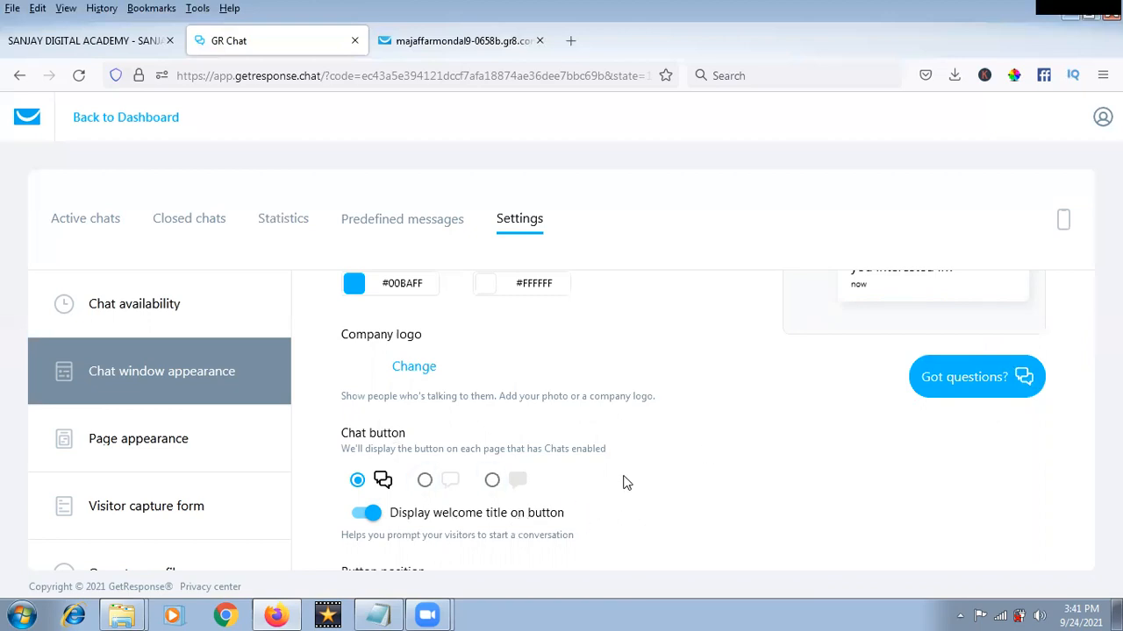
# Step: Examine the chat window preview, button position and language options, and look over the page appearance settings
pyautogui.scroll(5, 623, 480)
pyautogui.scroll(-3, 623, 480)
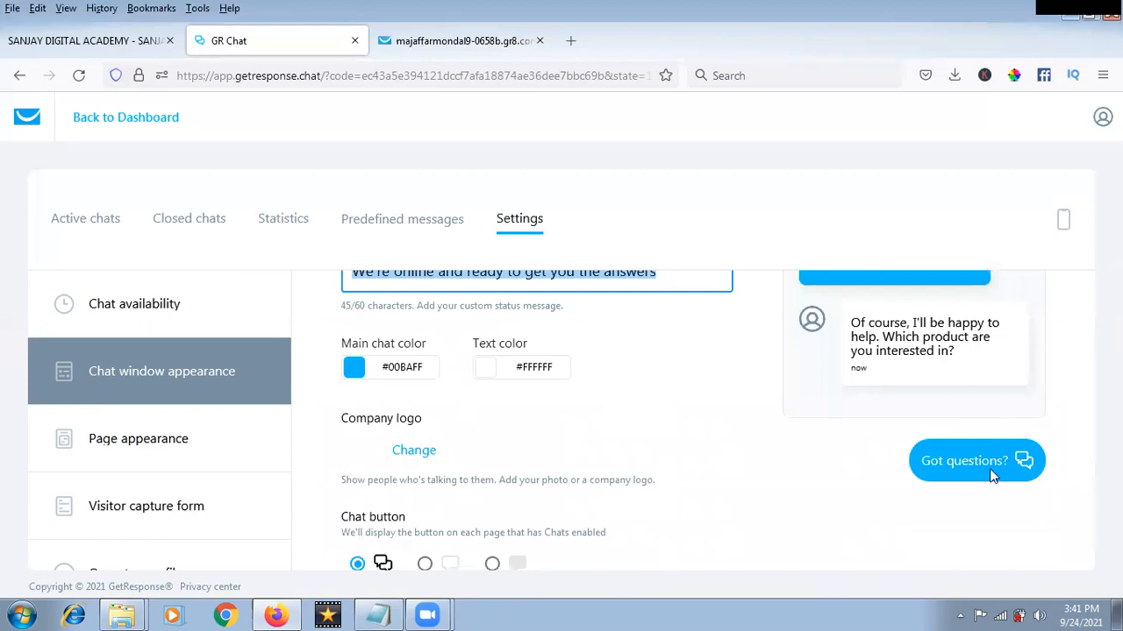
pyautogui.scroll(-2, 455, 466)
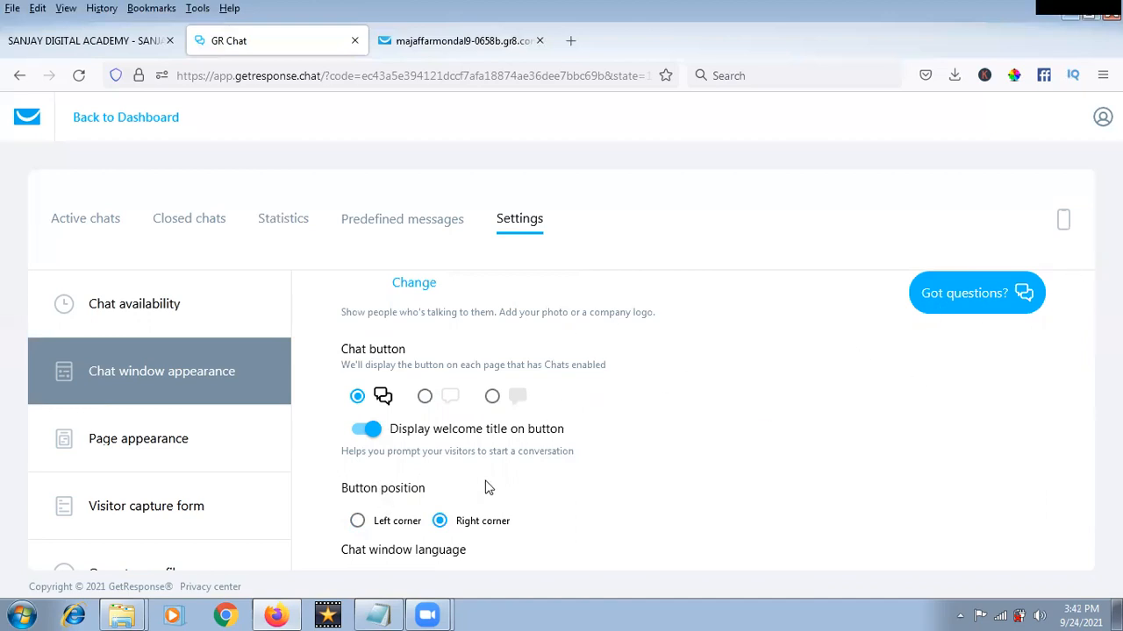
pyautogui.scroll(5, 927, 355)
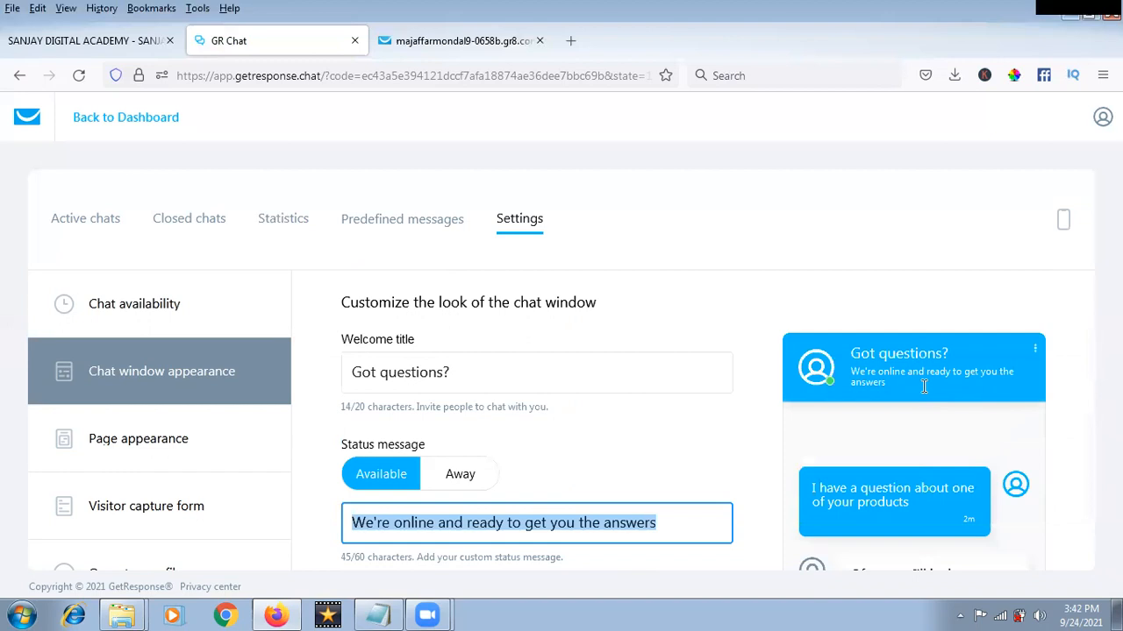
pyautogui.scroll(-3, 953, 426)
pyautogui.scroll(-3, 930, 430)
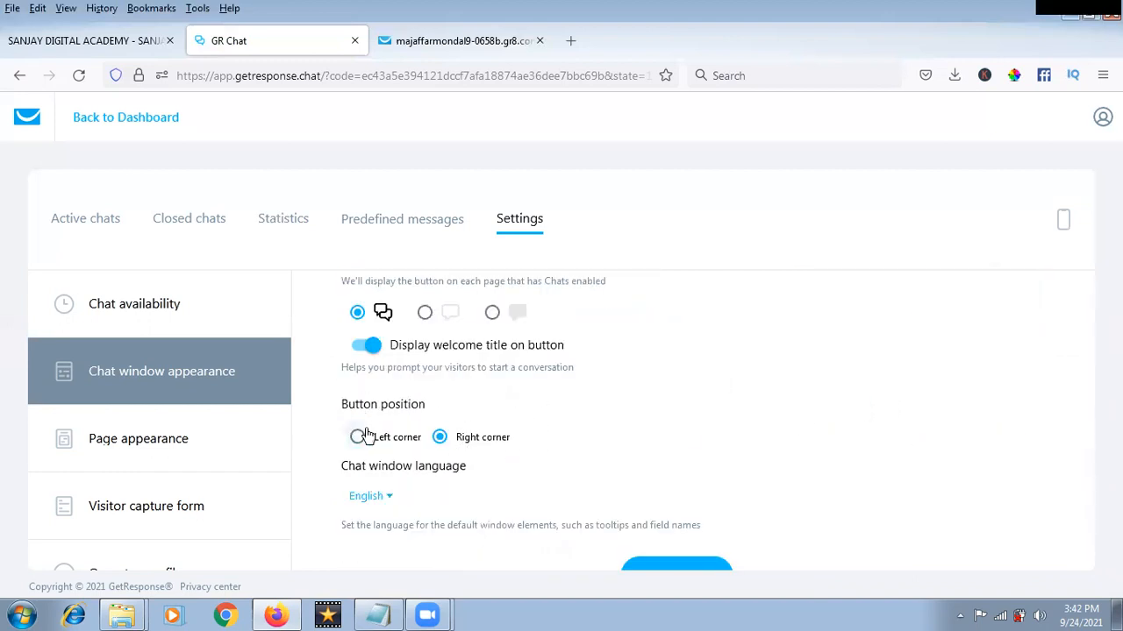
pyautogui.scroll(2, 368, 445)
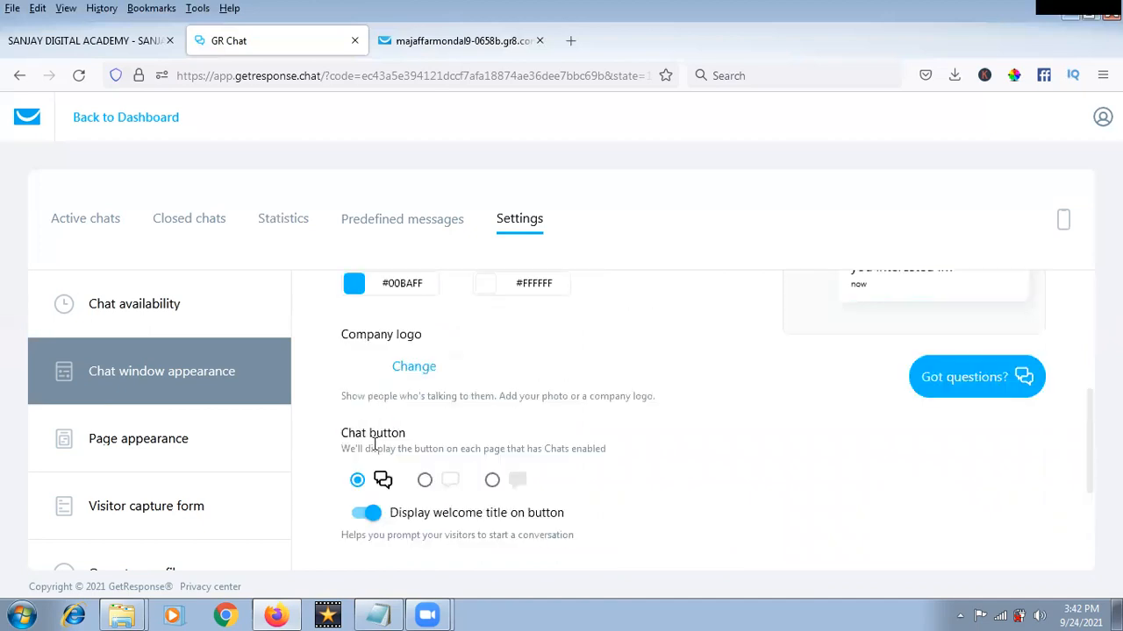
pyautogui.scroll(-2, 375, 449)
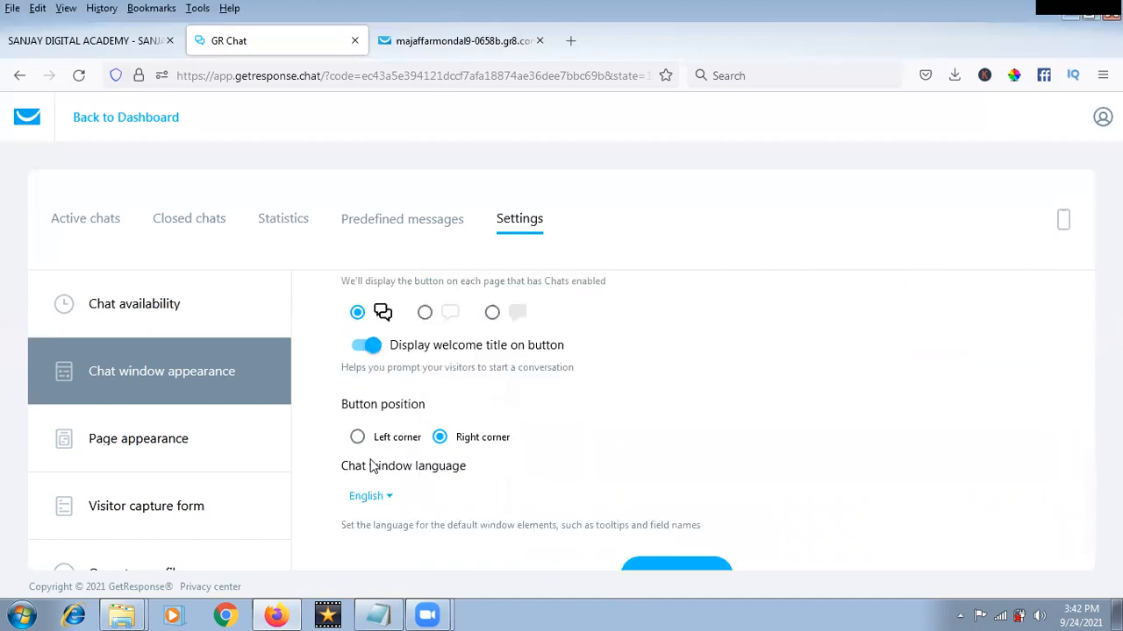
pyautogui.scroll(-1, 406, 437)
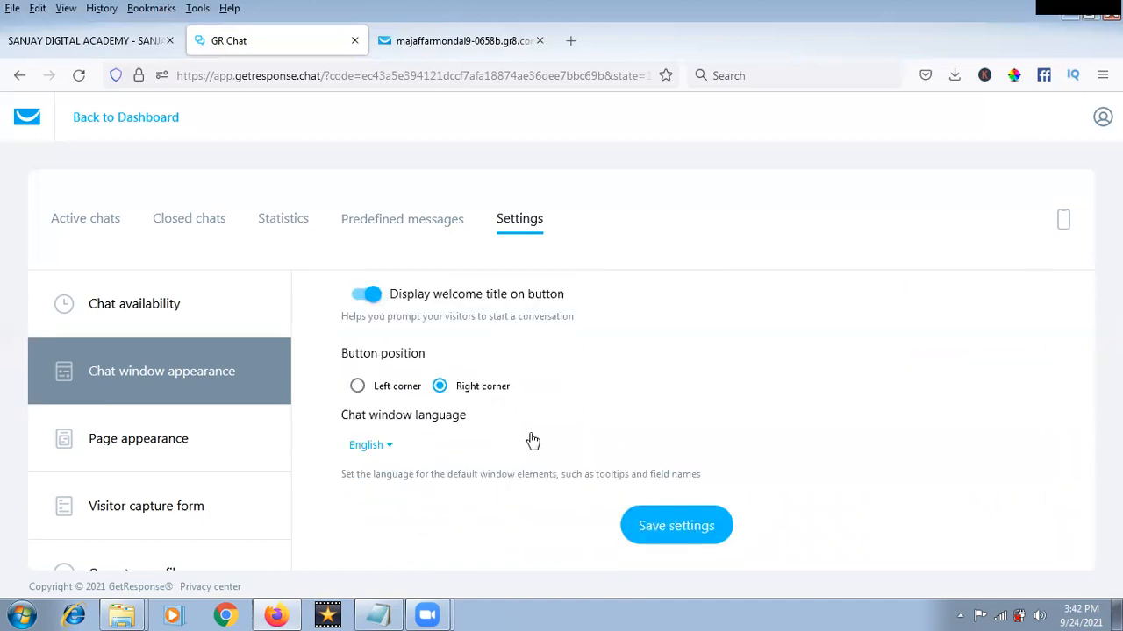
pyautogui.scroll(3, 526, 438)
pyautogui.click(168, 451)
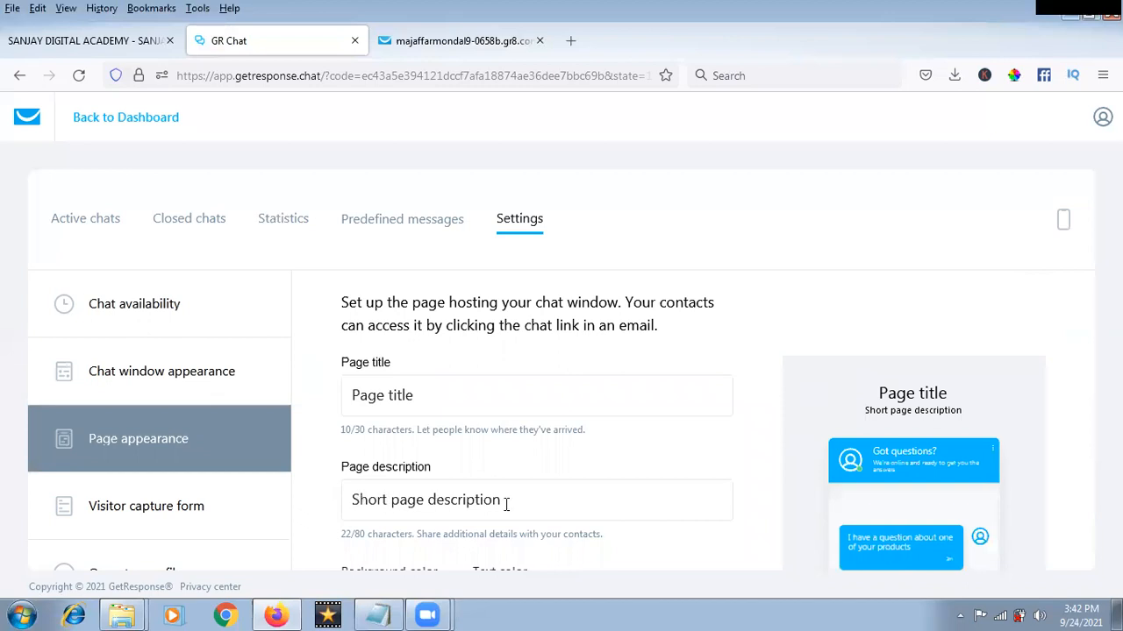
pyautogui.scroll(-1, 782, 390)
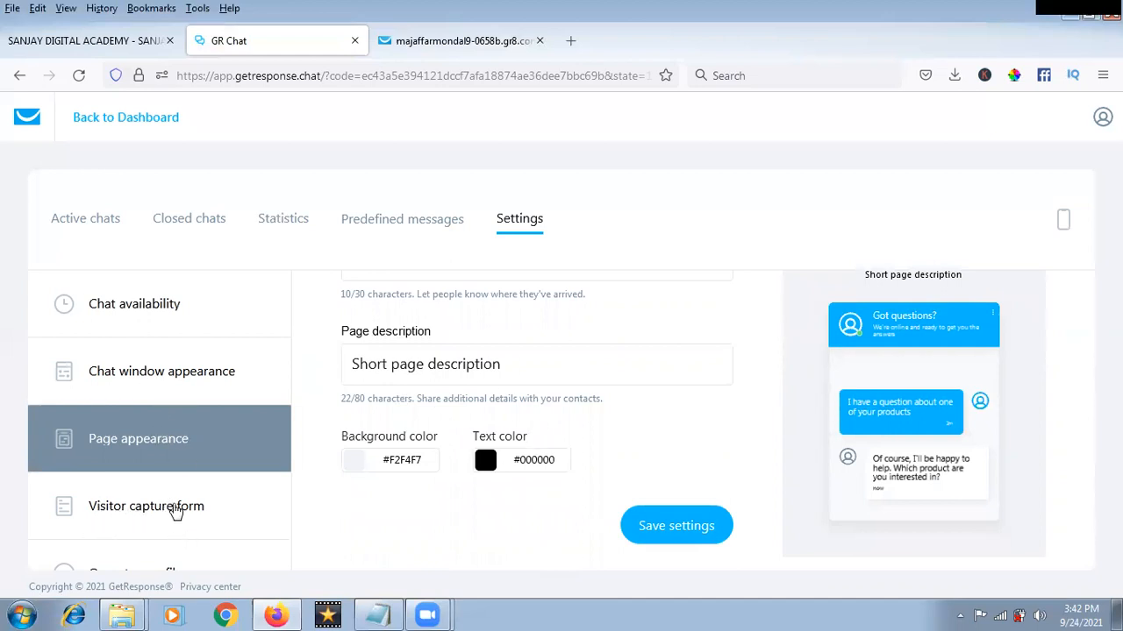
# Step: Open the visitor capture form settings and mark the Name and Phone number fields as required
pyautogui.click(175, 509)
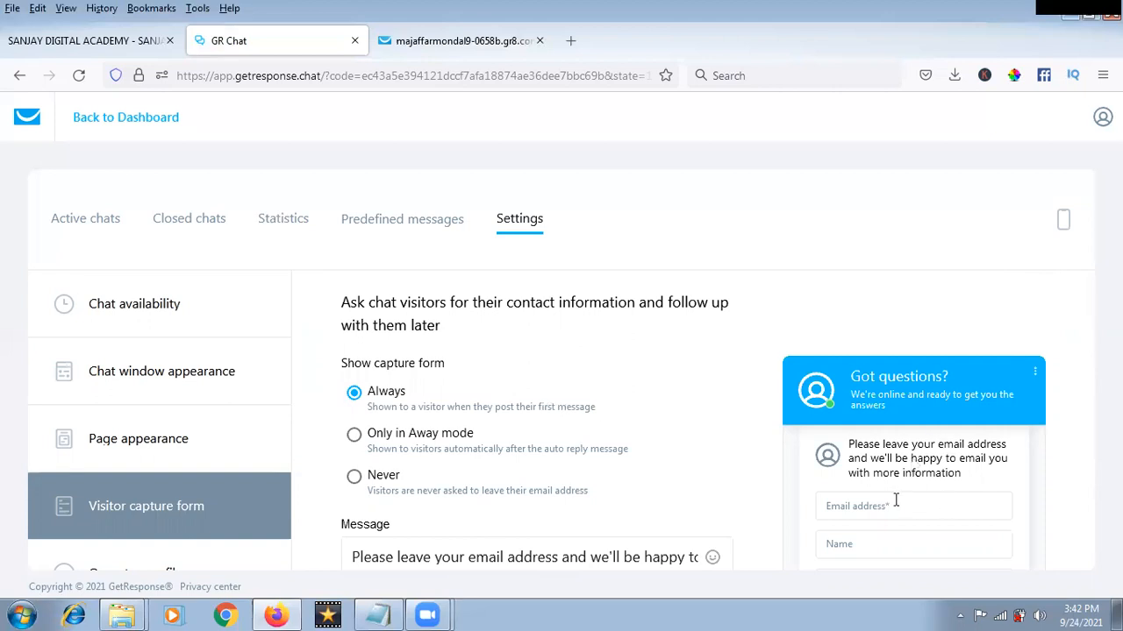
pyautogui.scroll(-2, 896, 500)
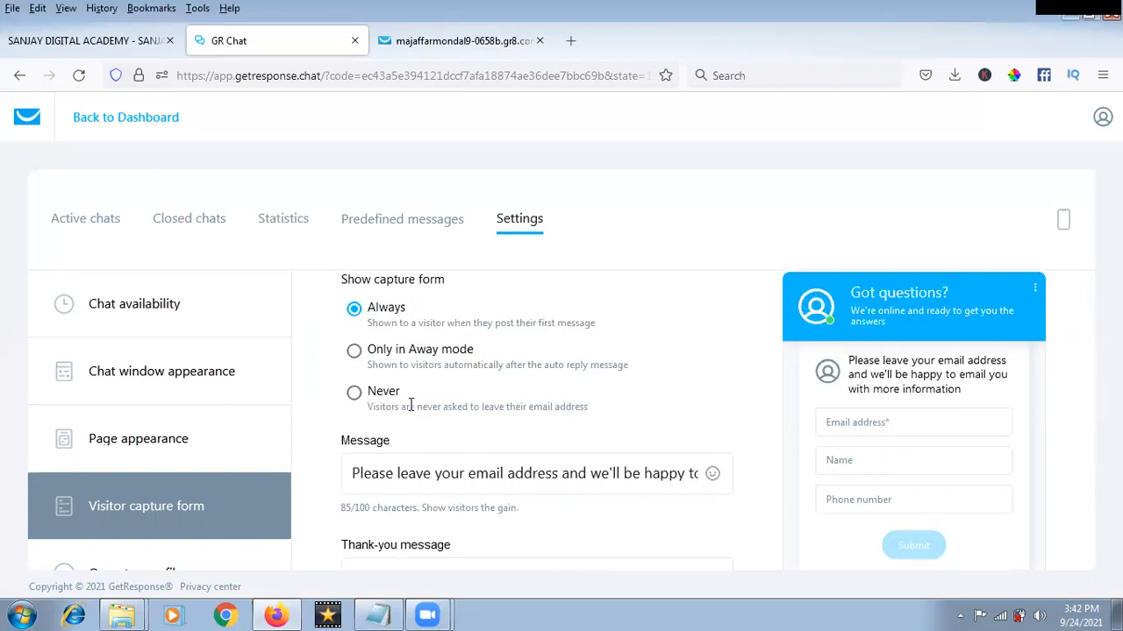
pyautogui.scroll(-2, 410, 405)
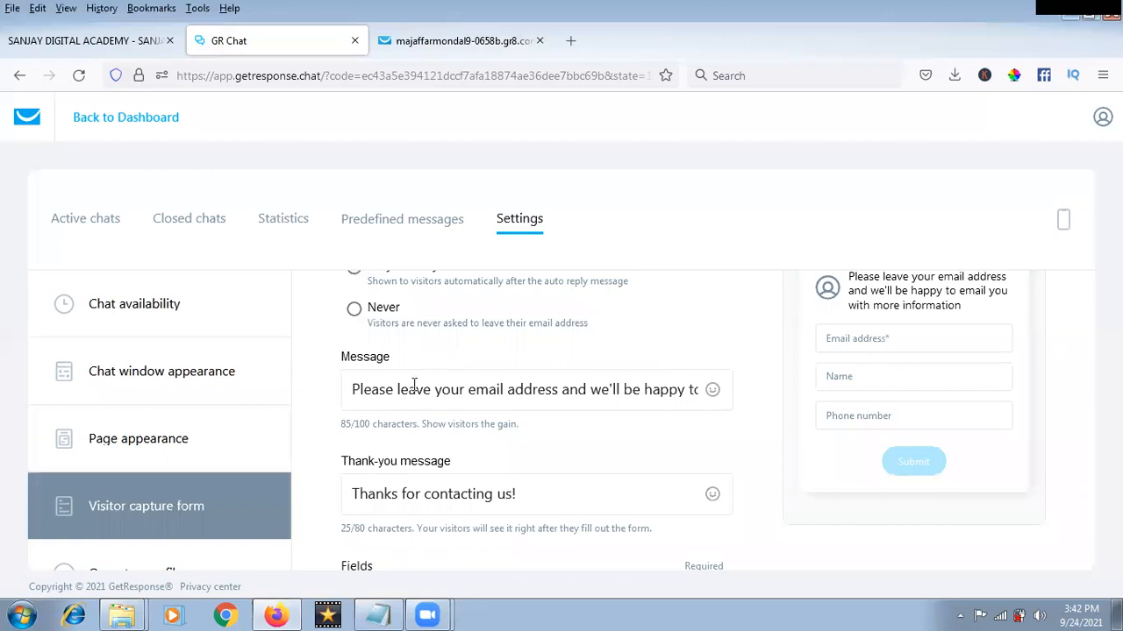
pyautogui.scroll(2, 410, 388)
pyautogui.scroll(-2, 409, 389)
pyautogui.scroll(-2, 430, 477)
pyautogui.scroll(-2, 487, 421)
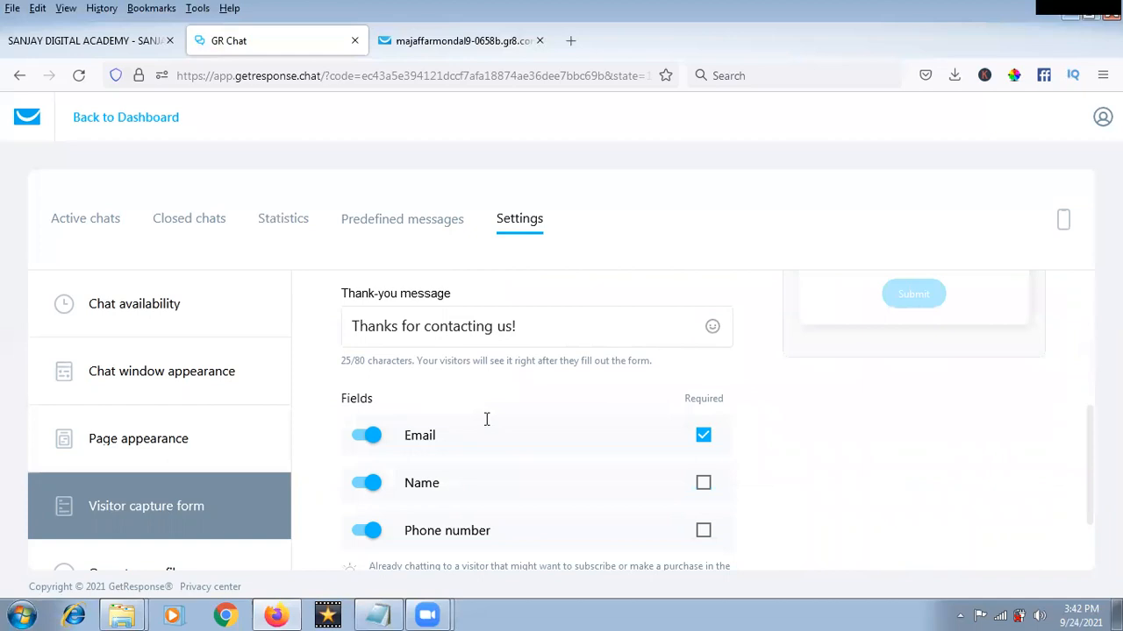
pyautogui.click(704, 483)
pyautogui.click(703, 530)
pyautogui.scroll(-3, 403, 504)
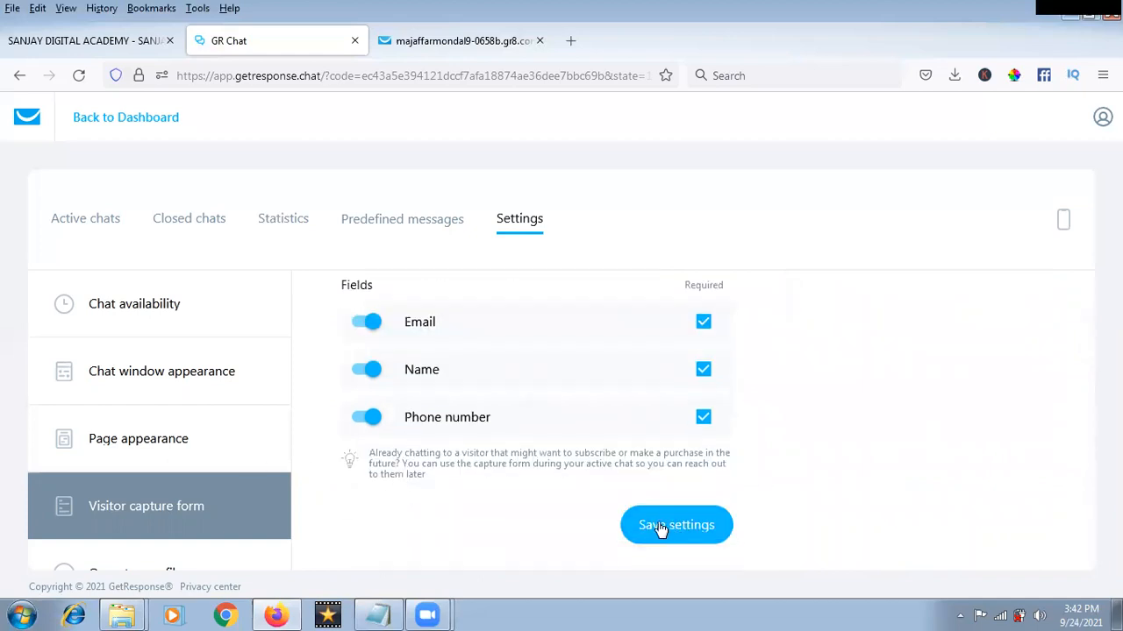
# Step: Look over the operator profile settings and the options for installing Chats on a site or sharing the chat page link
pyautogui.scroll(-4, 202, 425)
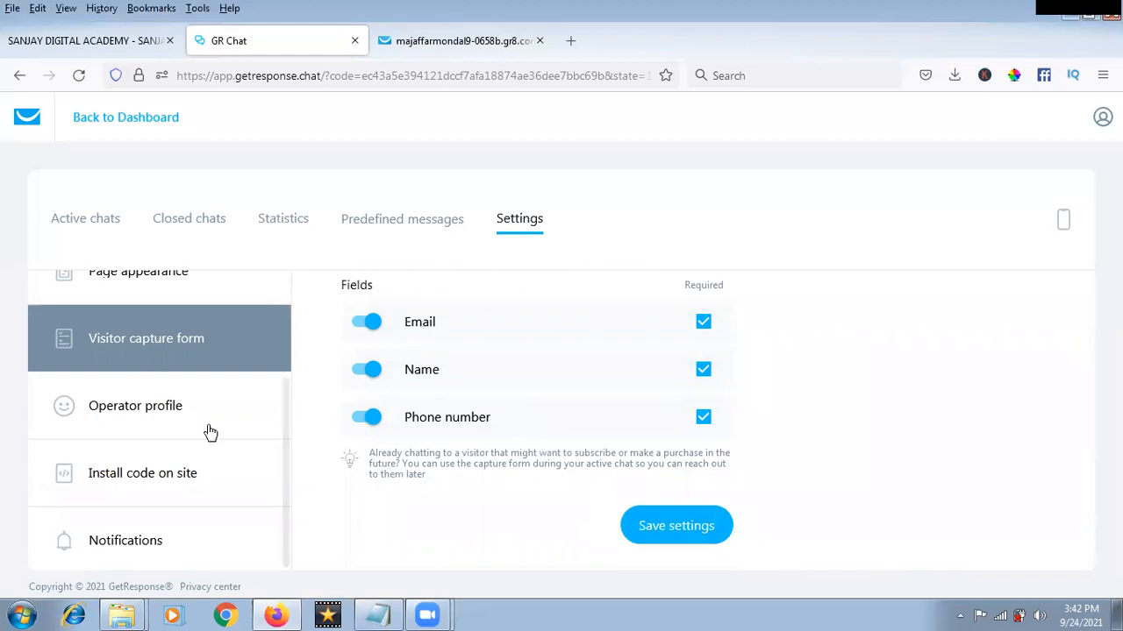
pyautogui.click(160, 410)
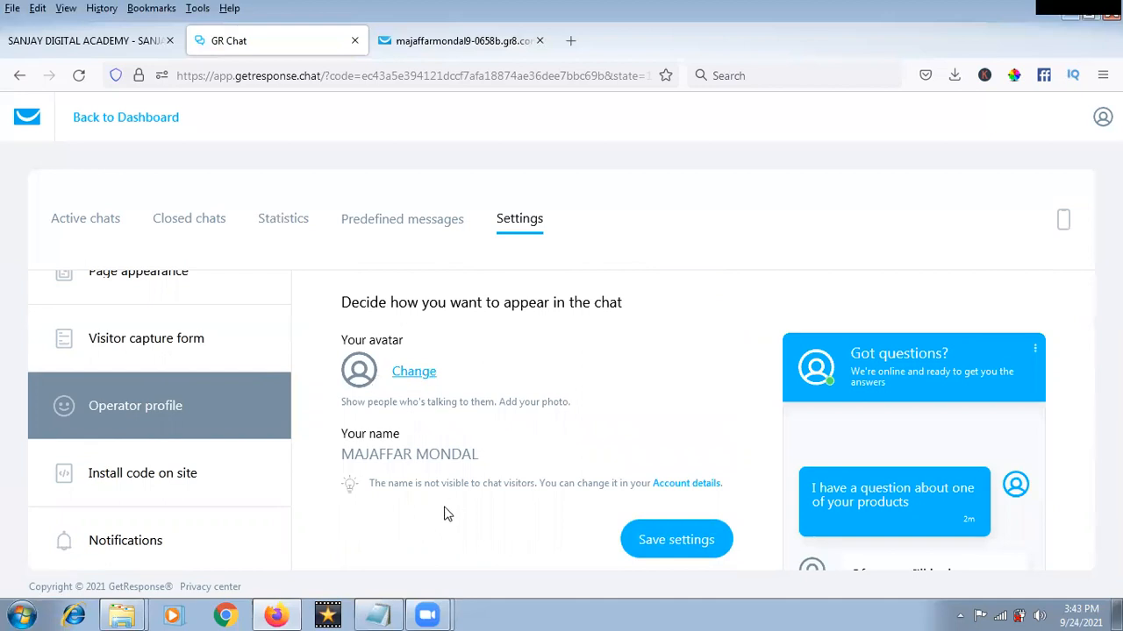
pyautogui.scroll(-2, 406, 454)
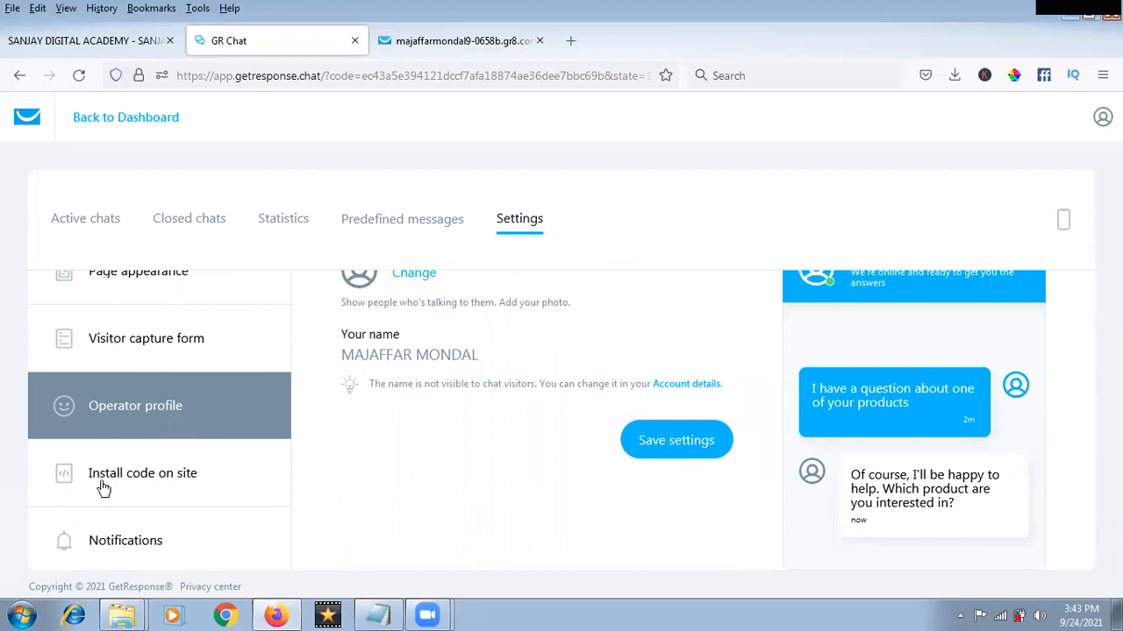
pyautogui.click(157, 481)
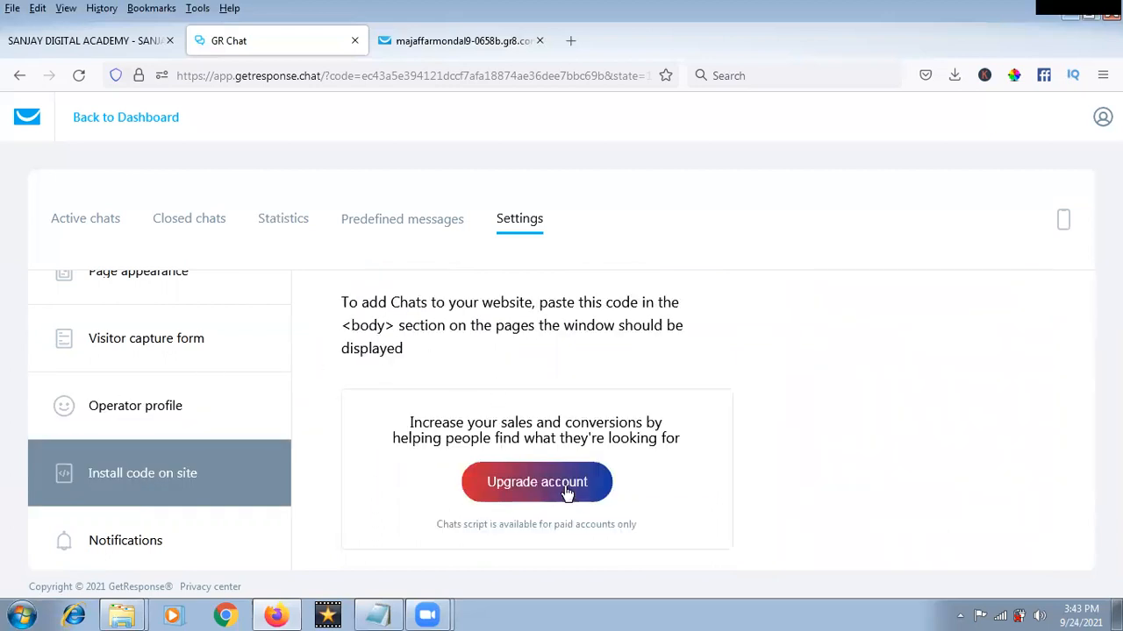
pyautogui.scroll(-3, 495, 380)
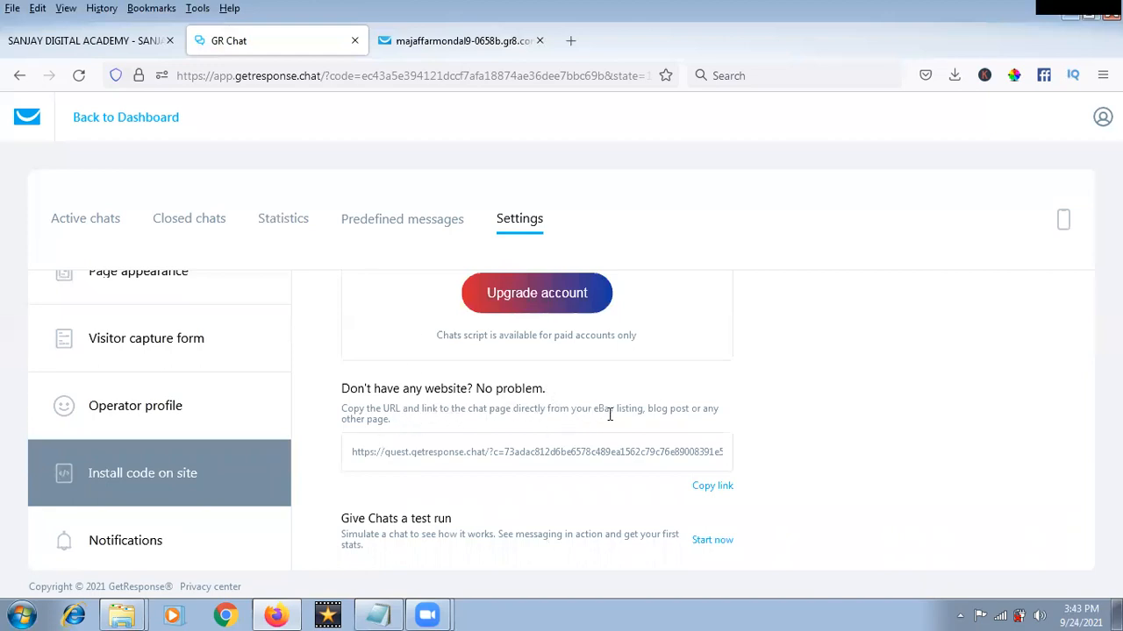
# Step: Look over the options for installing or test-running Chats, and open the notification settings to review them
pyautogui.scroll(2, 527, 431)
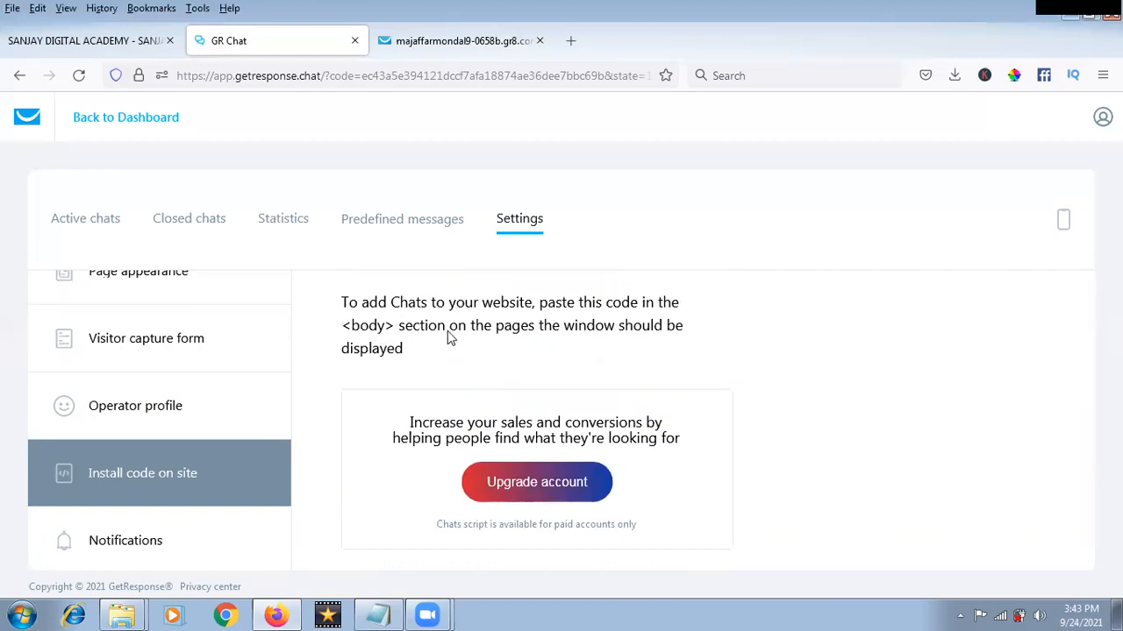
pyautogui.scroll(-2, 456, 394)
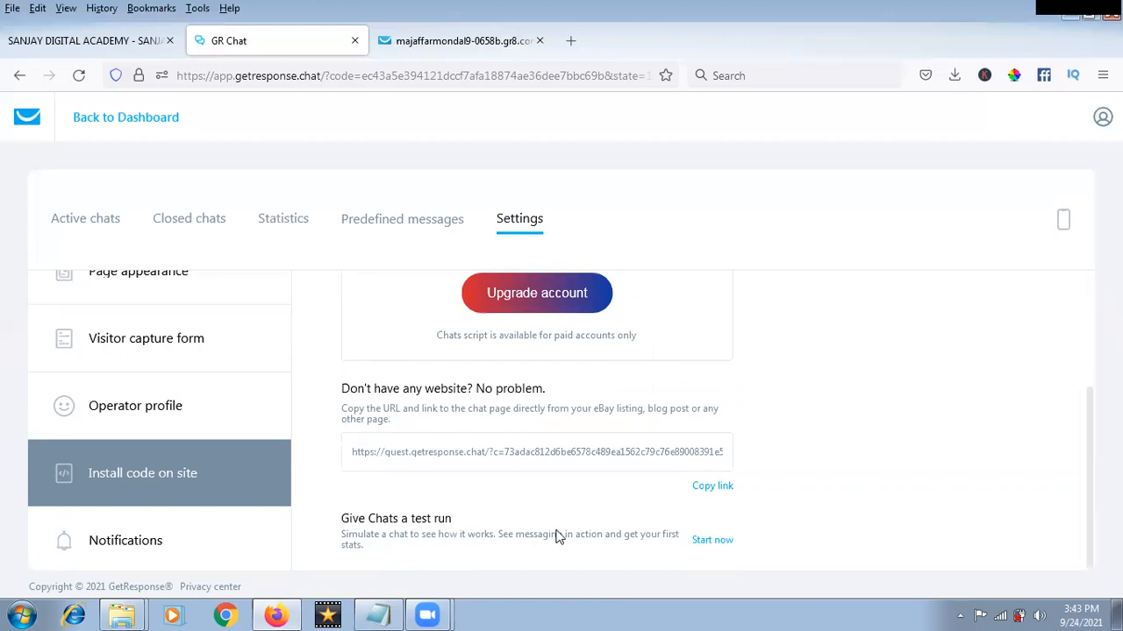
pyautogui.scroll(-1, 245, 439)
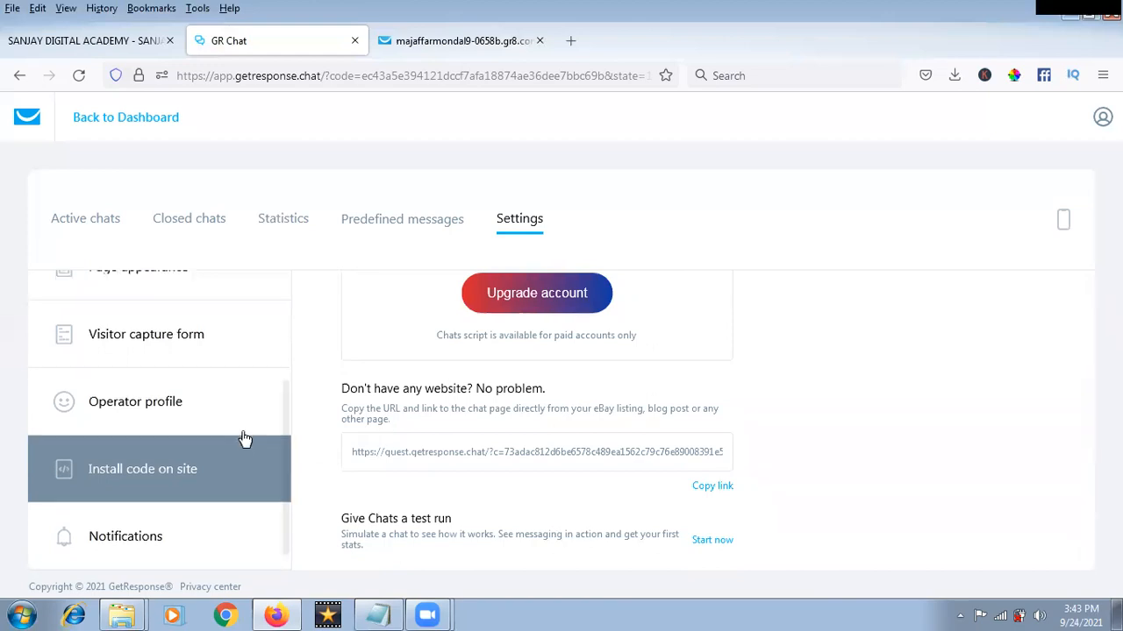
pyautogui.click(112, 548)
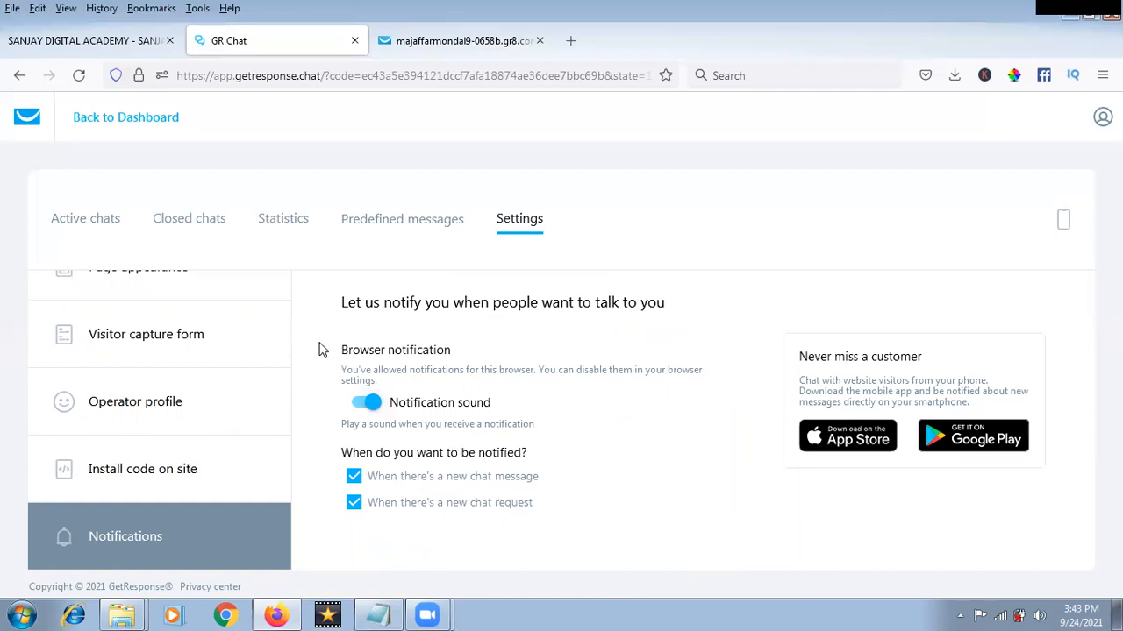
pyautogui.scroll(3, 185, 443)
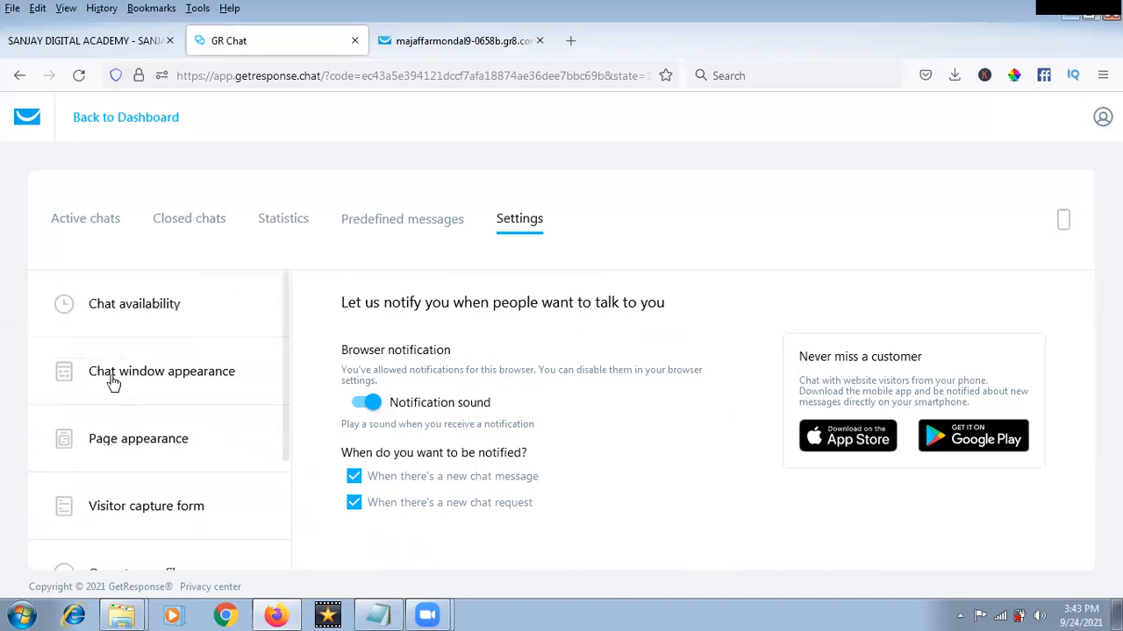
# Step: Look over the Active chats and Closed chats pages and their suggested places for adding Chats
pyautogui.click(106, 222)
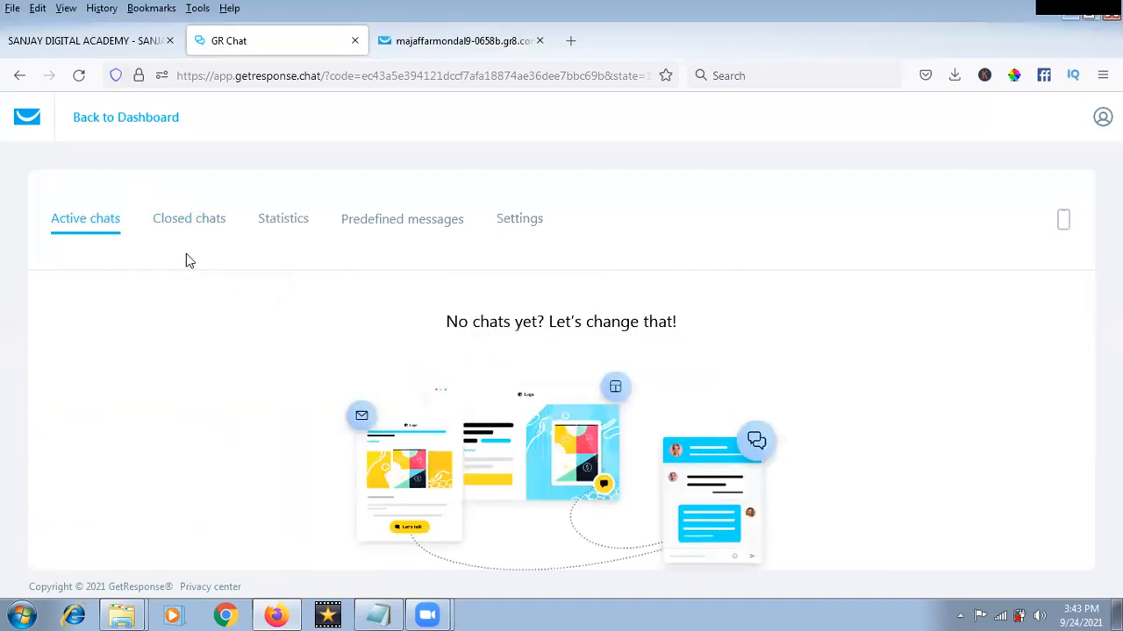
pyautogui.scroll(-3, 203, 306)
pyautogui.scroll(3, 202, 277)
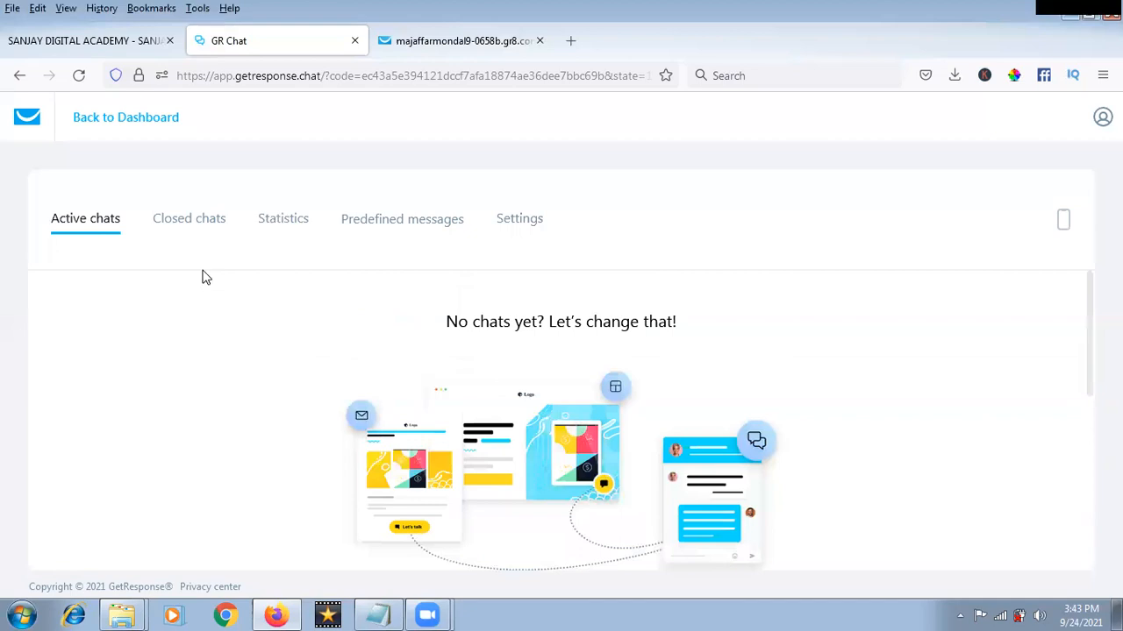
pyautogui.scroll(-3, 203, 279)
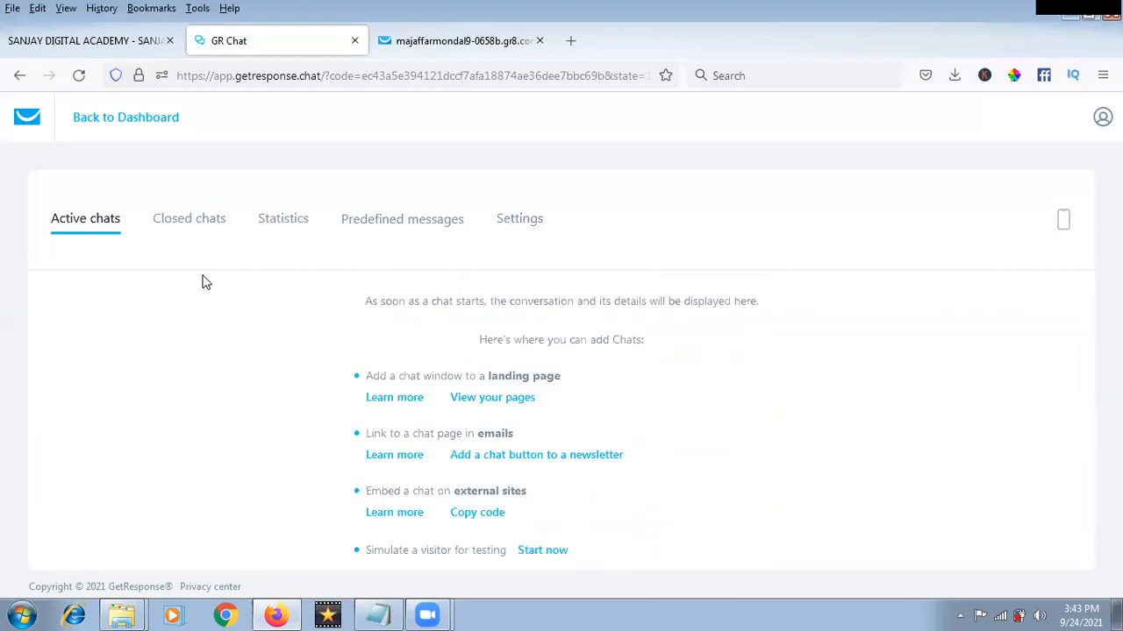
pyautogui.scroll(-1, 205, 282)
pyautogui.scroll(5, 206, 282)
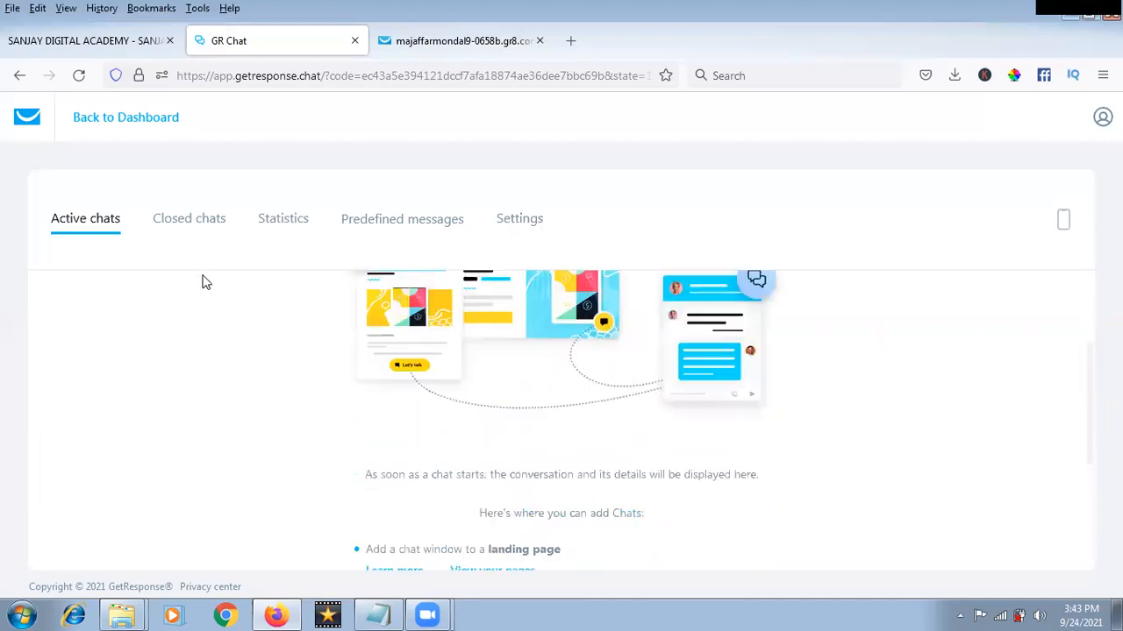
pyautogui.click(193, 219)
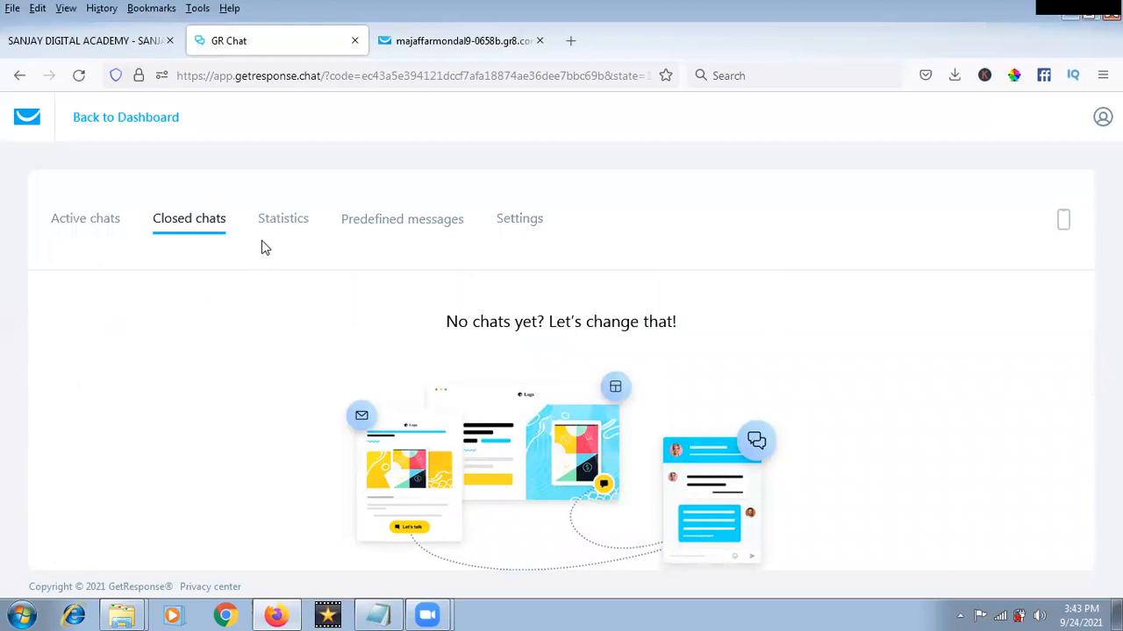
pyautogui.scroll(-1, 675, 390)
pyautogui.scroll(-3, 662, 414)
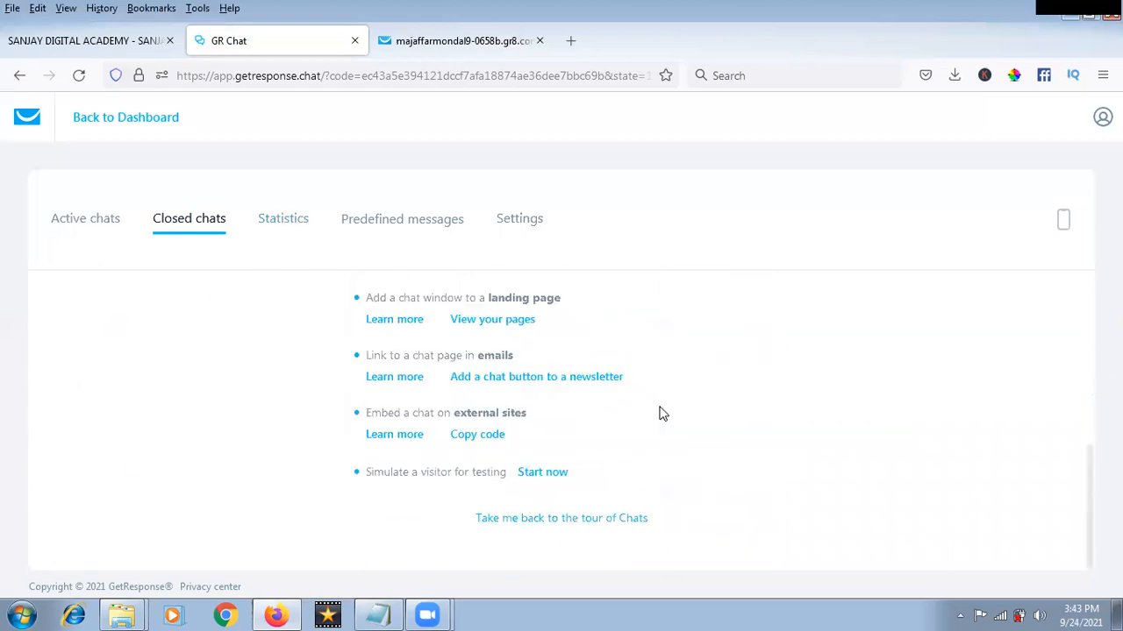
pyautogui.scroll(5, 662, 414)
# Step: Examine this week's chat statistics for chats, chat source and chat participants
pyautogui.click(296, 235)
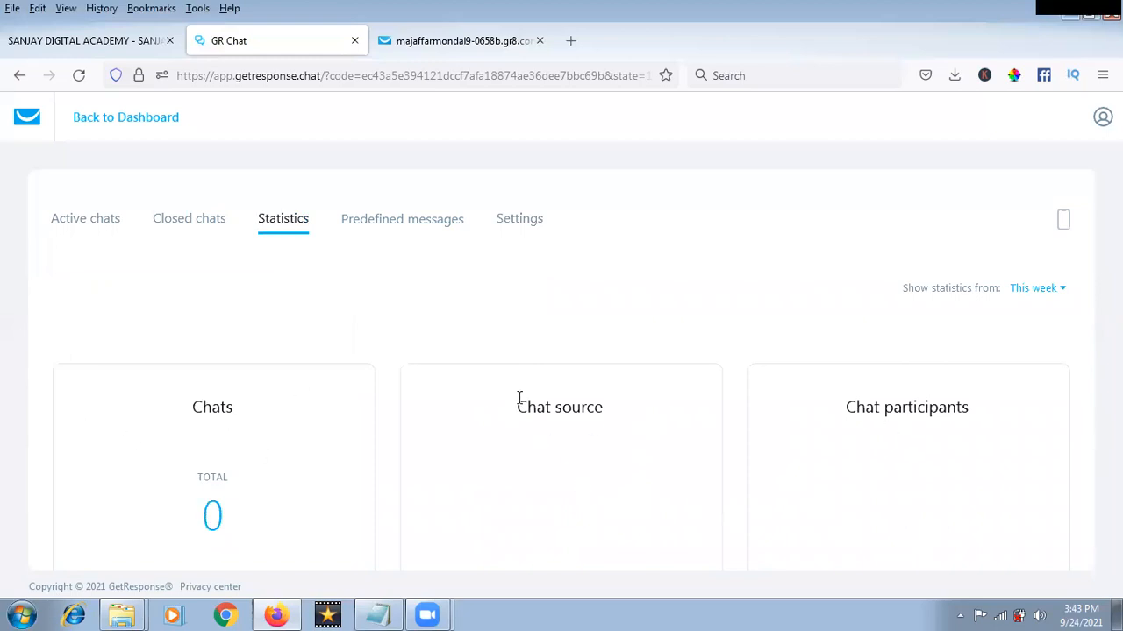
pyautogui.scroll(-3, 544, 453)
pyautogui.scroll(2, 541, 455)
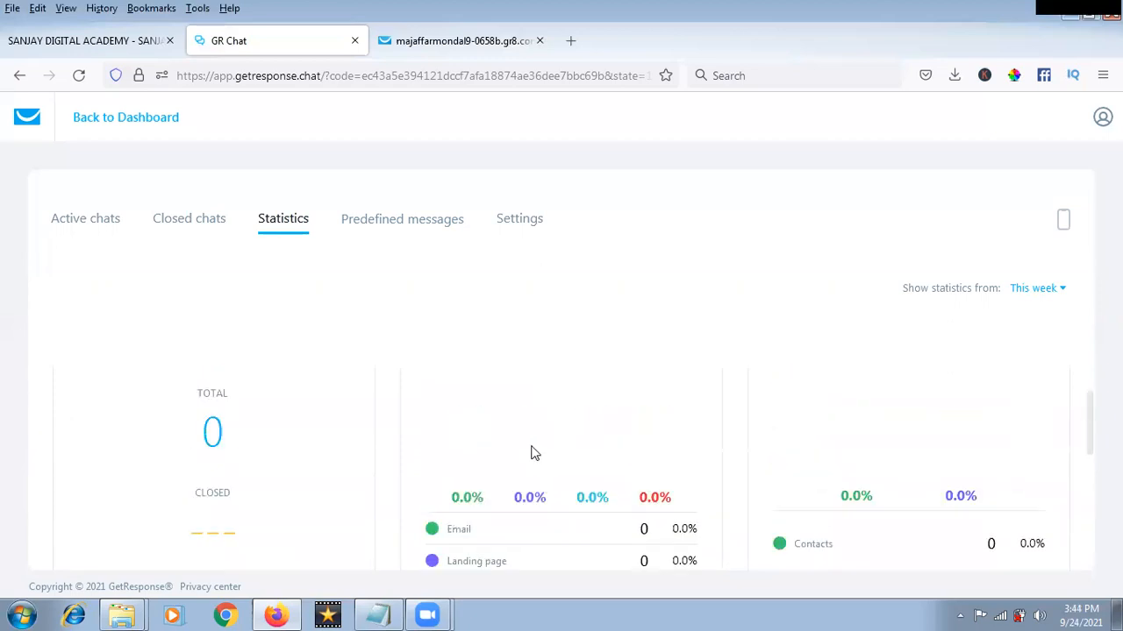
pyautogui.scroll(-2, 465, 438)
pyautogui.scroll(2, 838, 419)
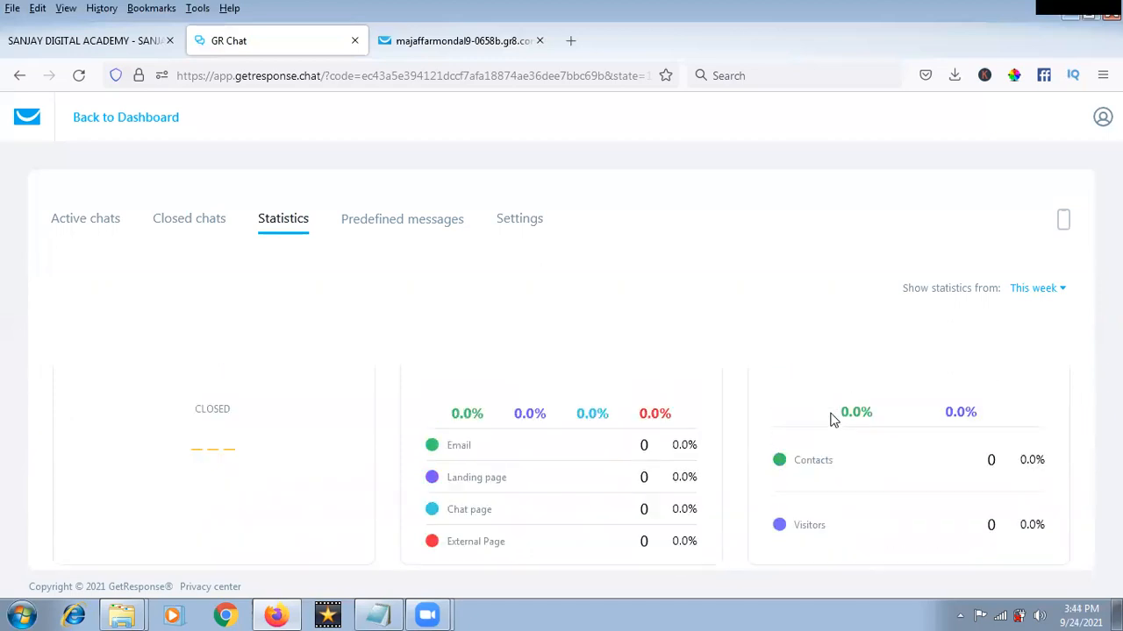
# Step: Toggle the welcome message's automatic display in the predefined messages, and look over the auto reply message and quick replies
pyautogui.click(395, 228)
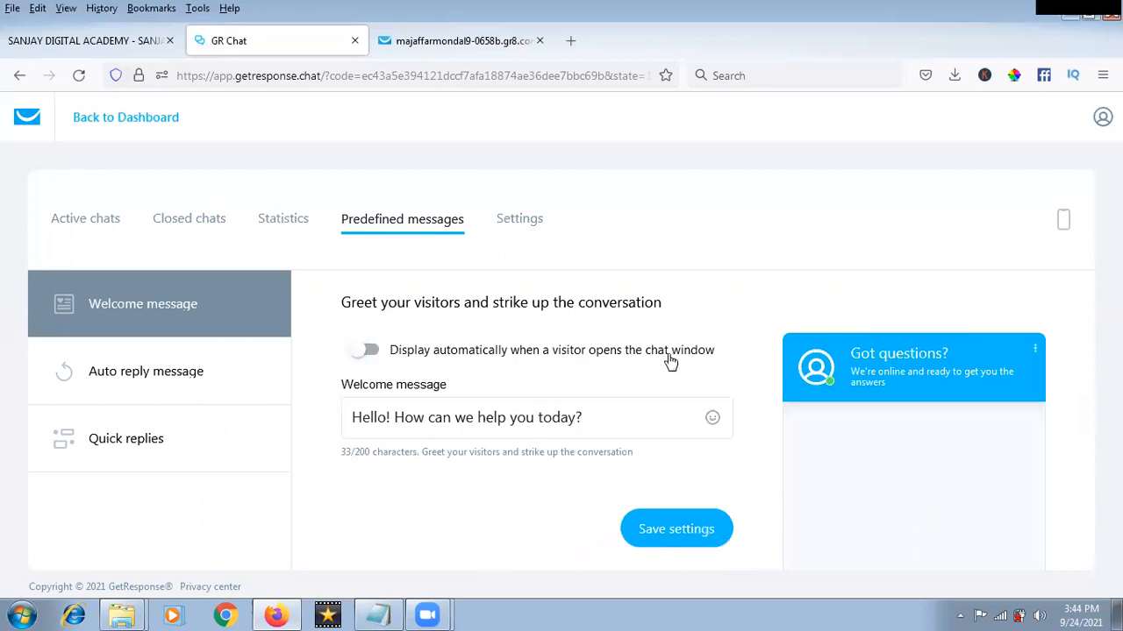
pyautogui.click(363, 350)
pyautogui.click(145, 385)
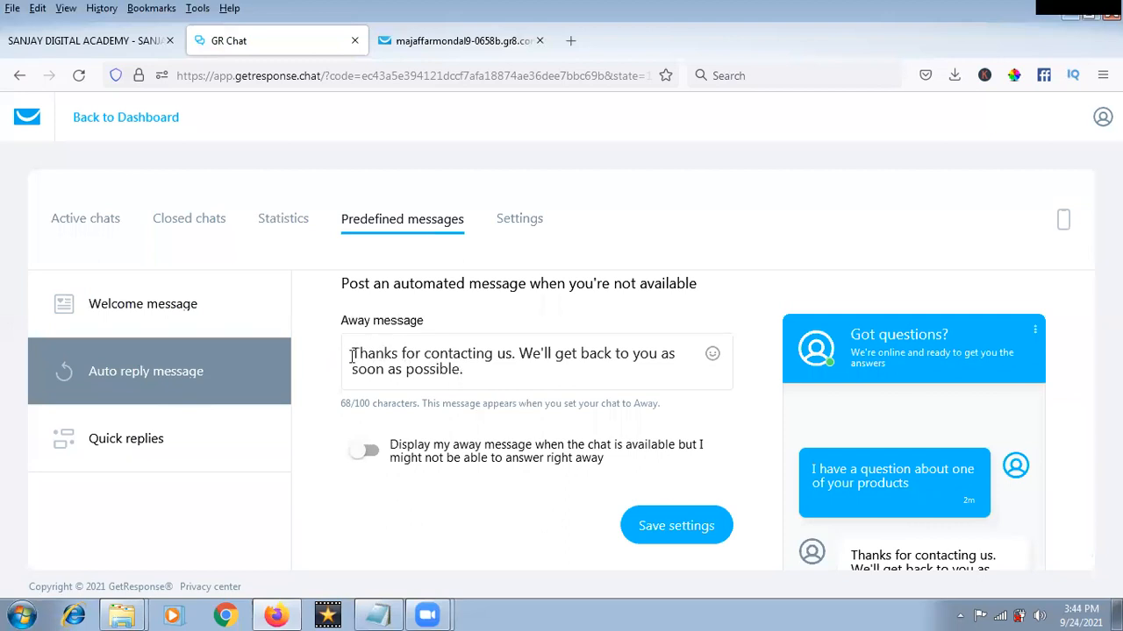
pyautogui.moveTo(351, 355); pyautogui.dragTo(465, 370)
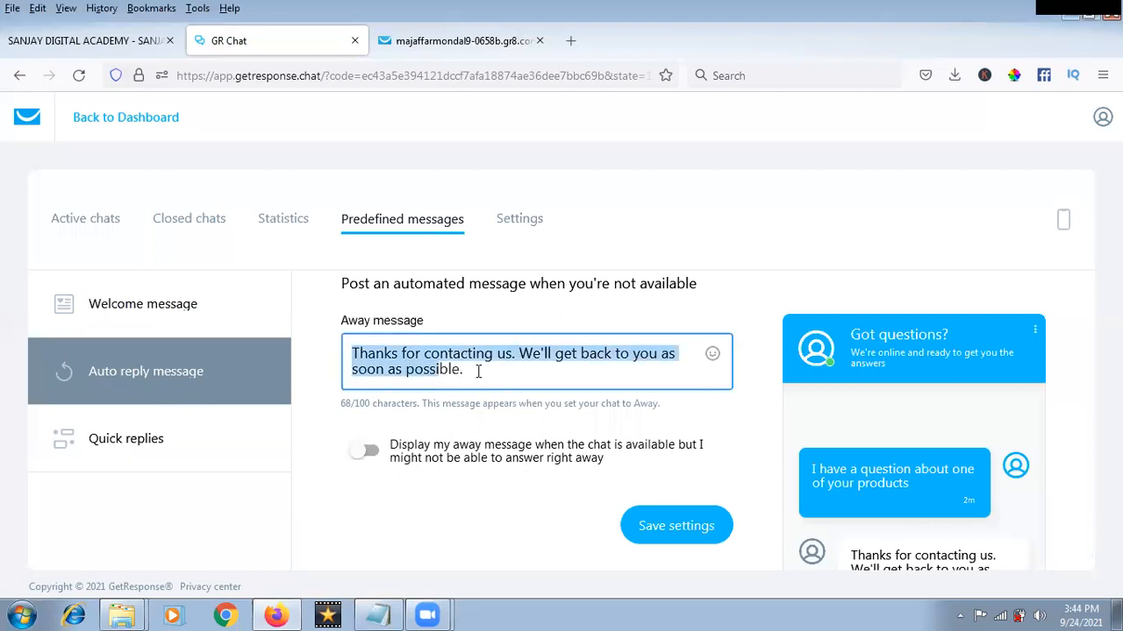
pyautogui.click(145, 465)
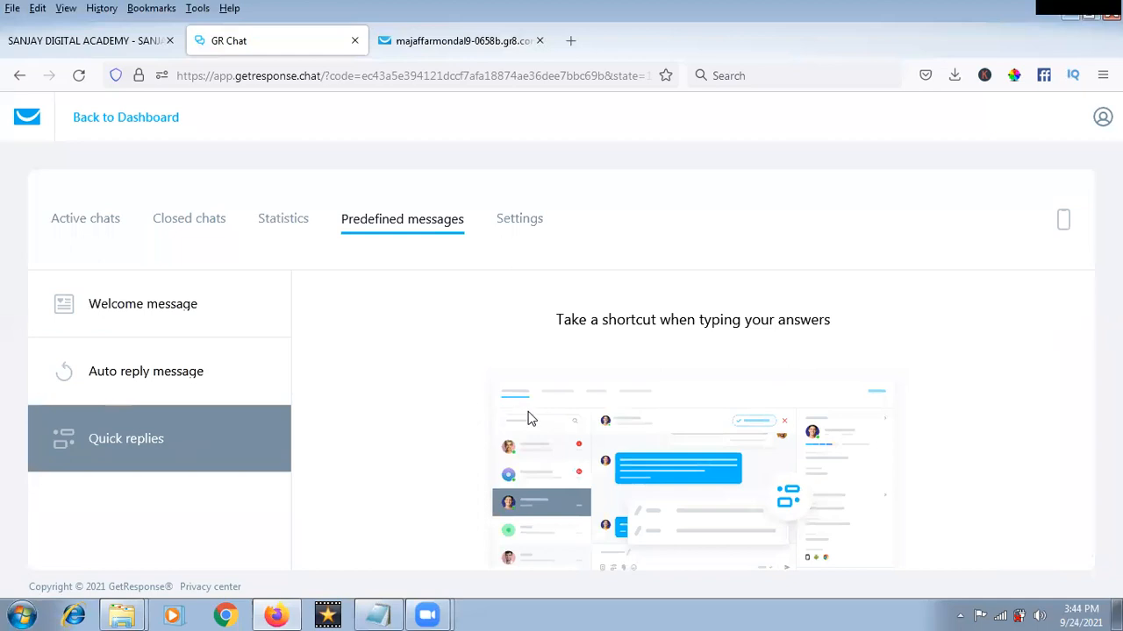
pyautogui.scroll(-5, 506, 395)
pyautogui.scroll(5, 507, 397)
# Step: Return to the Chats settings and look over the chat availability options
pyautogui.click(518, 221)
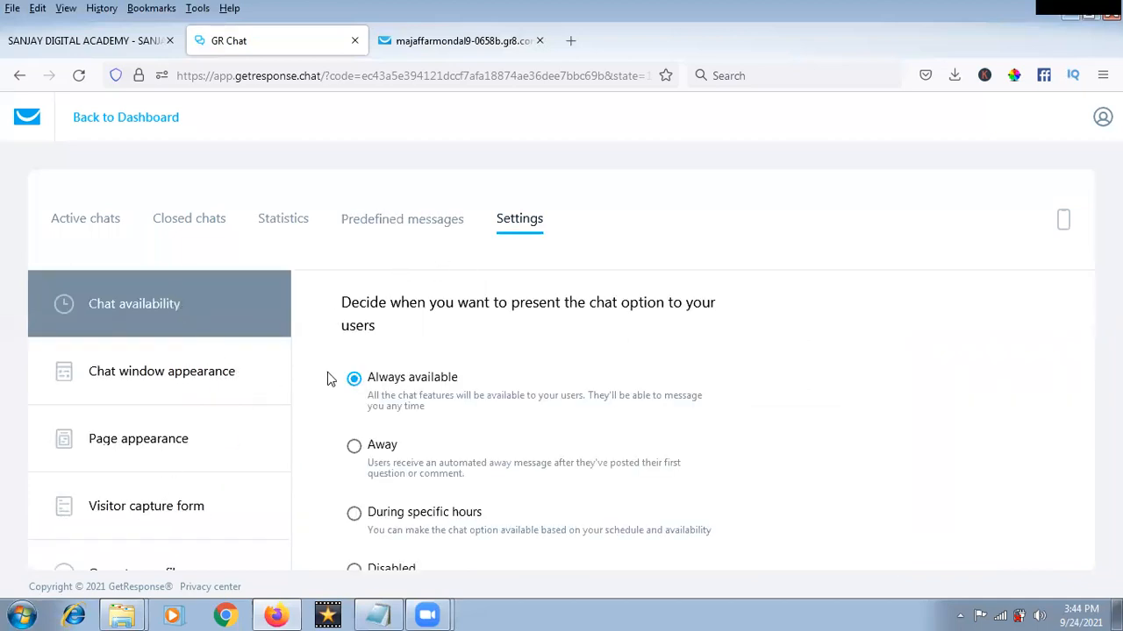
pyautogui.scroll(-3, 356, 384)
pyautogui.scroll(-1, 223, 438)
pyautogui.scroll(1, 218, 439)
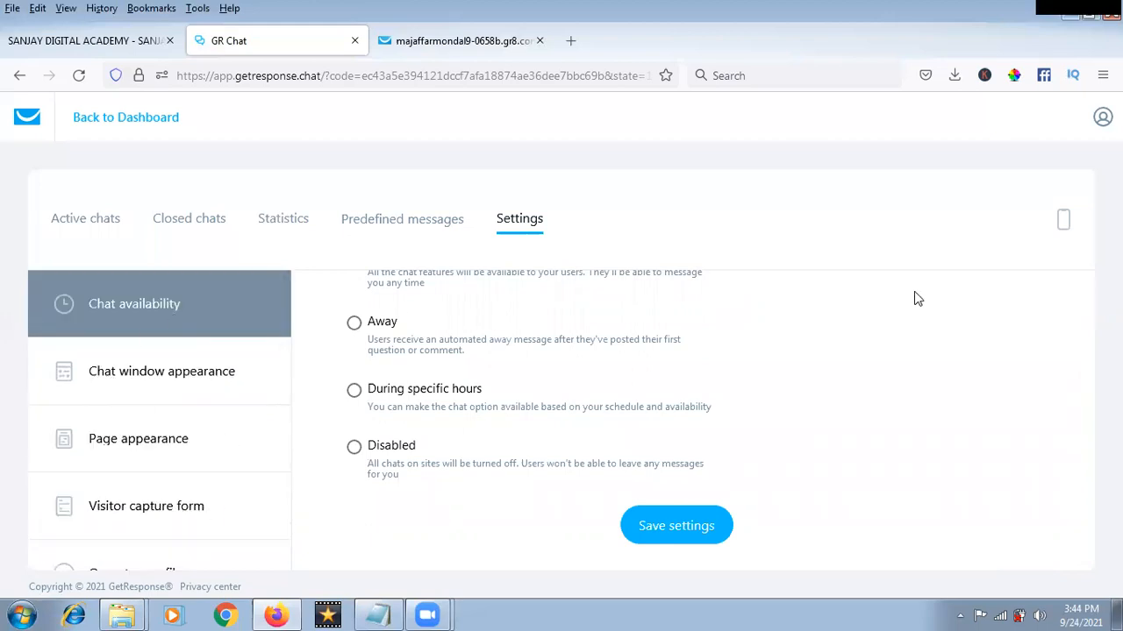
# Step: Close the landing page preview and the Chats page, leaving the presentation PDF open
pyautogui.click(457, 40)
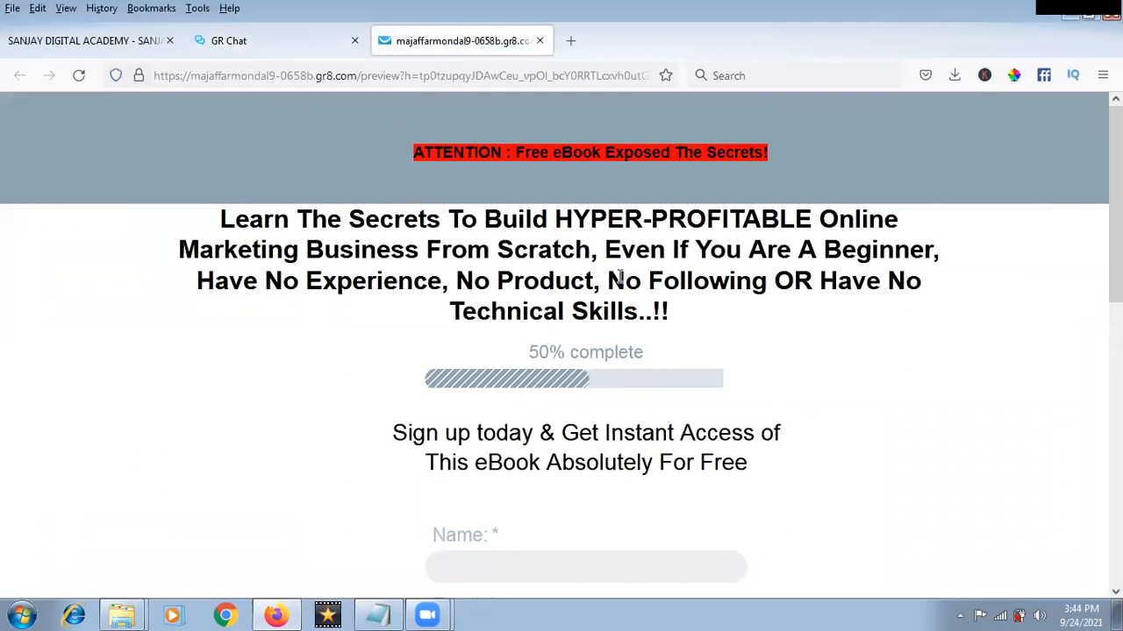
pyautogui.click(540, 40)
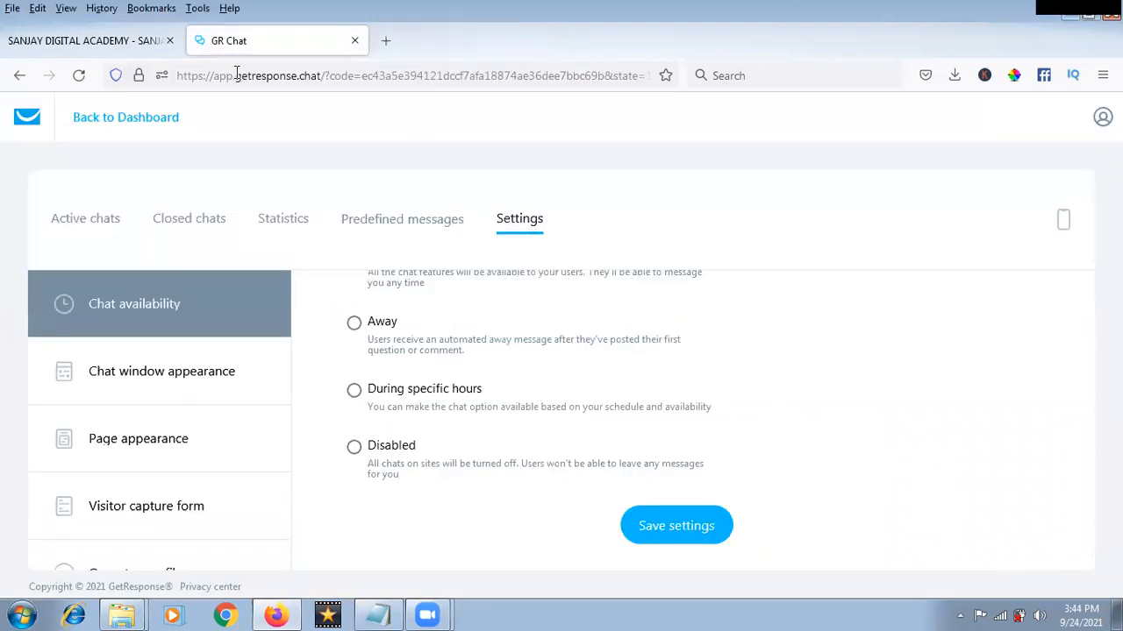
pyautogui.click(355, 41)
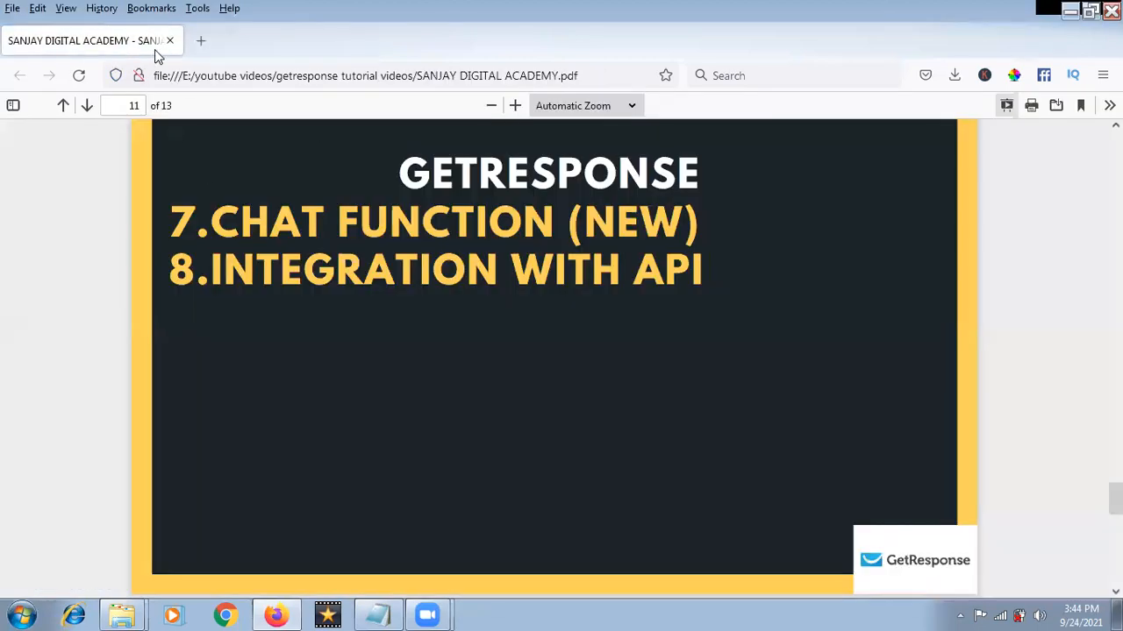
# Step: Open getresponse.com in a new browser tab to get back to the account dashboard
pyautogui.click(200, 40)
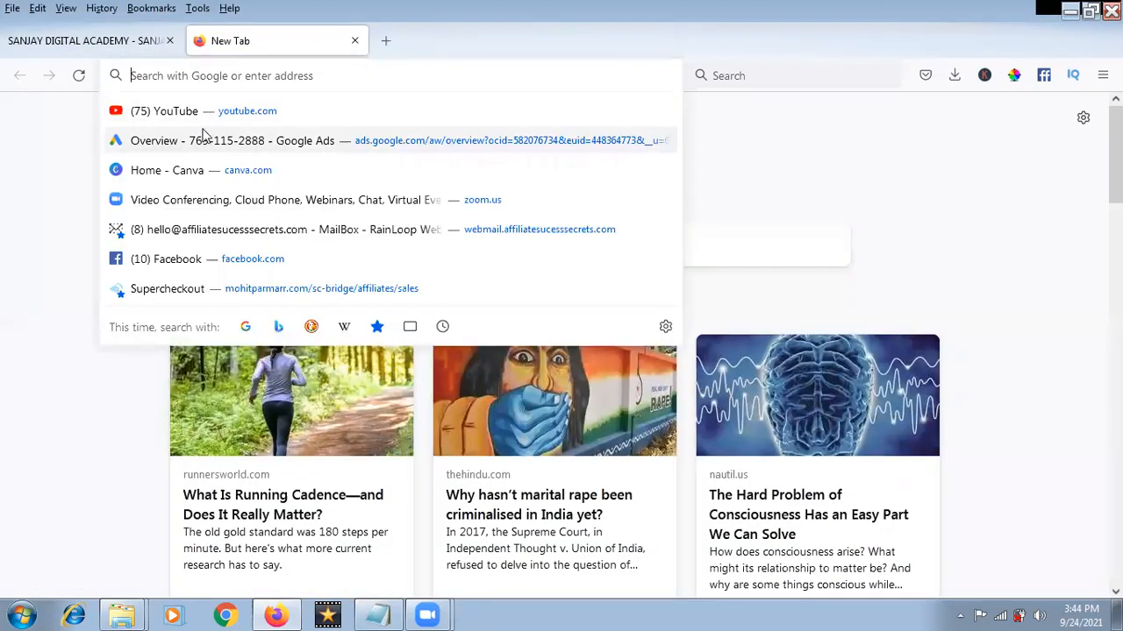
pyautogui.write('getresponse.com/')
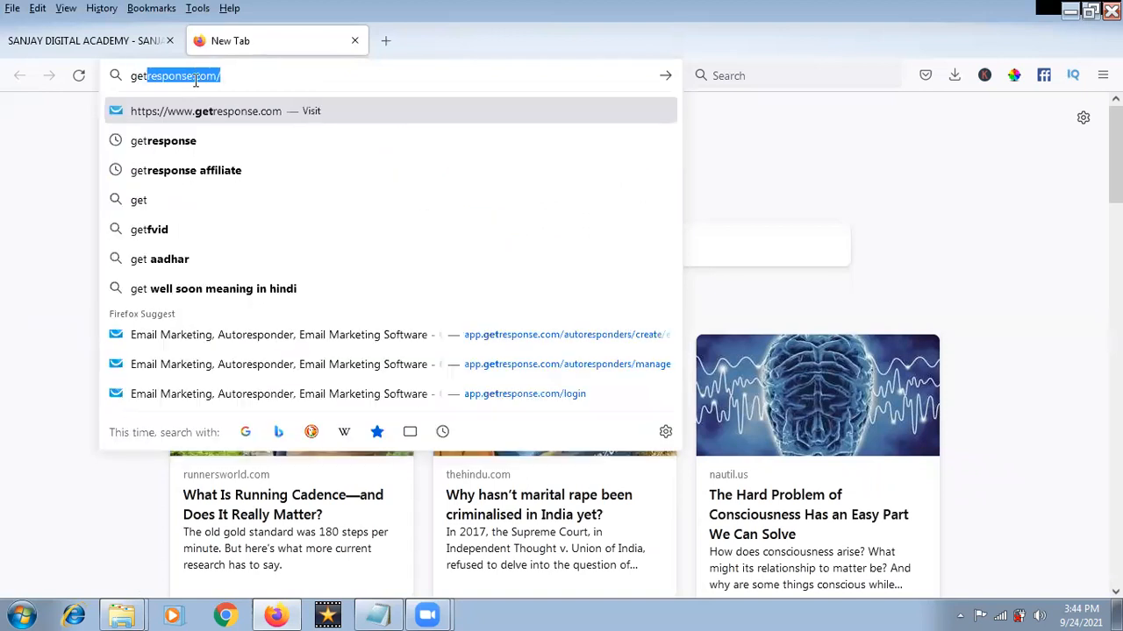
pyautogui.press('Return')
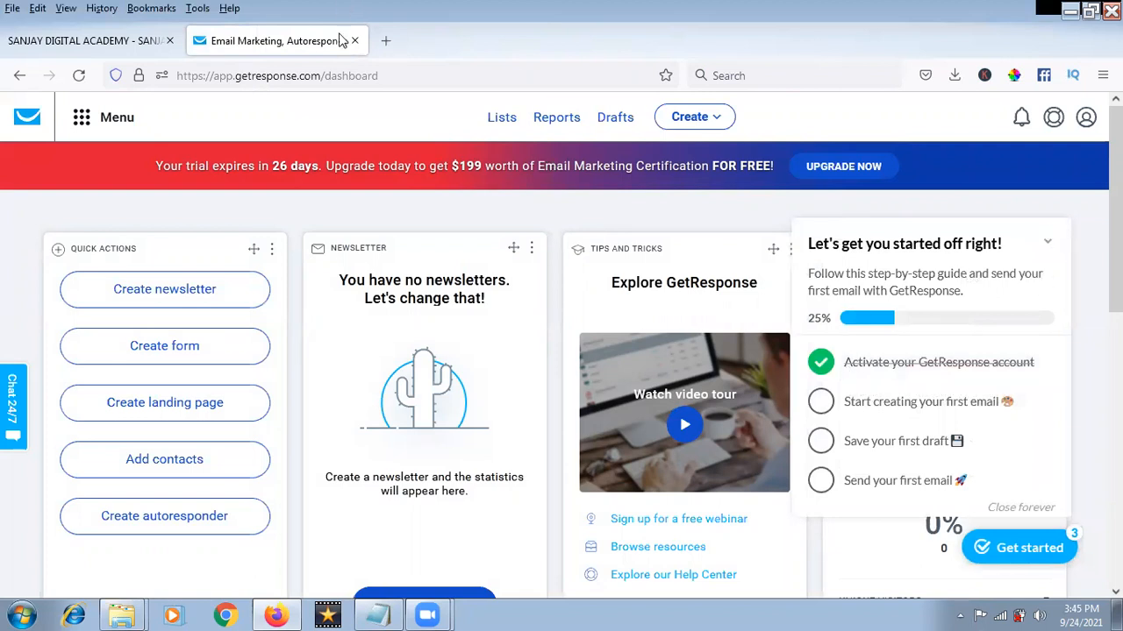
pyautogui.click(384, 41)
pyautogui.write('sanjaydigital.online/')
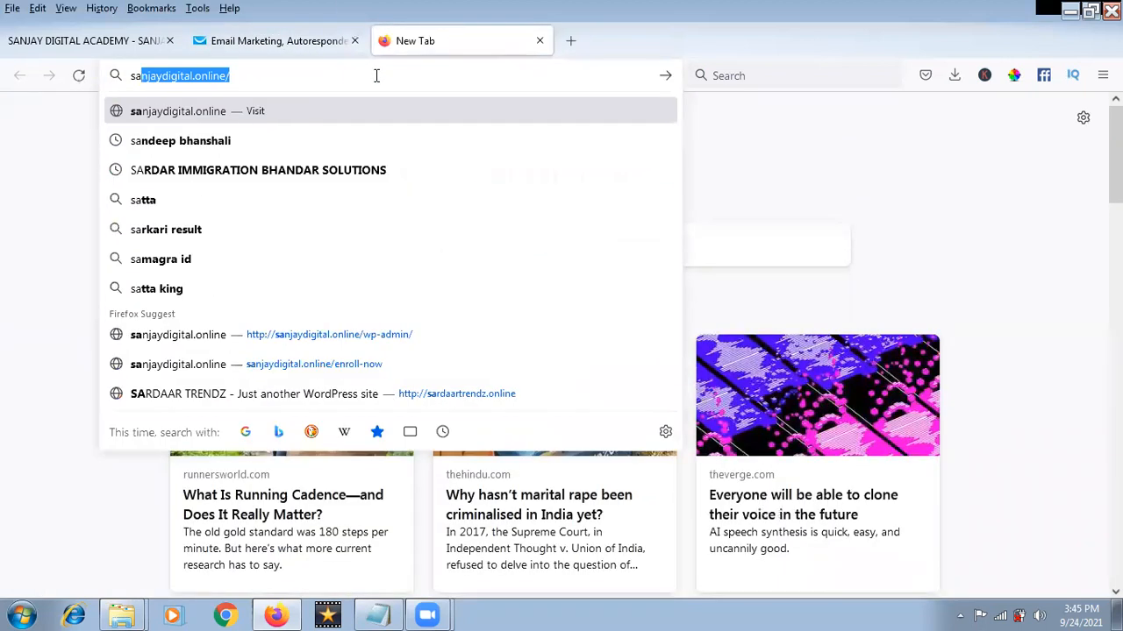
pyautogui.press('Return')
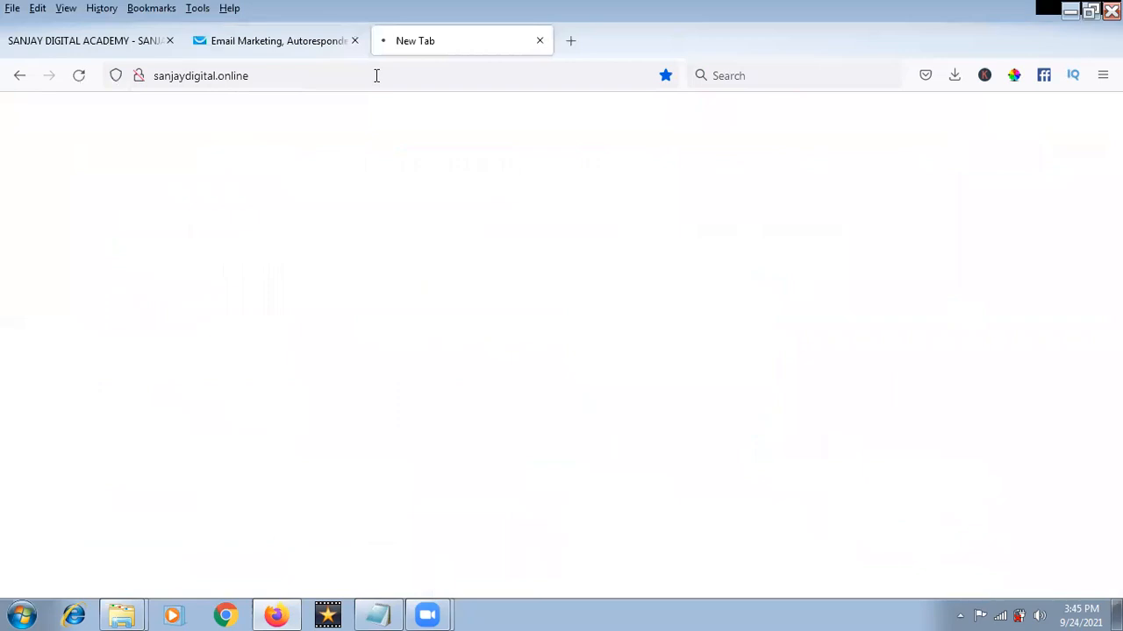
pyautogui.click(540, 40)
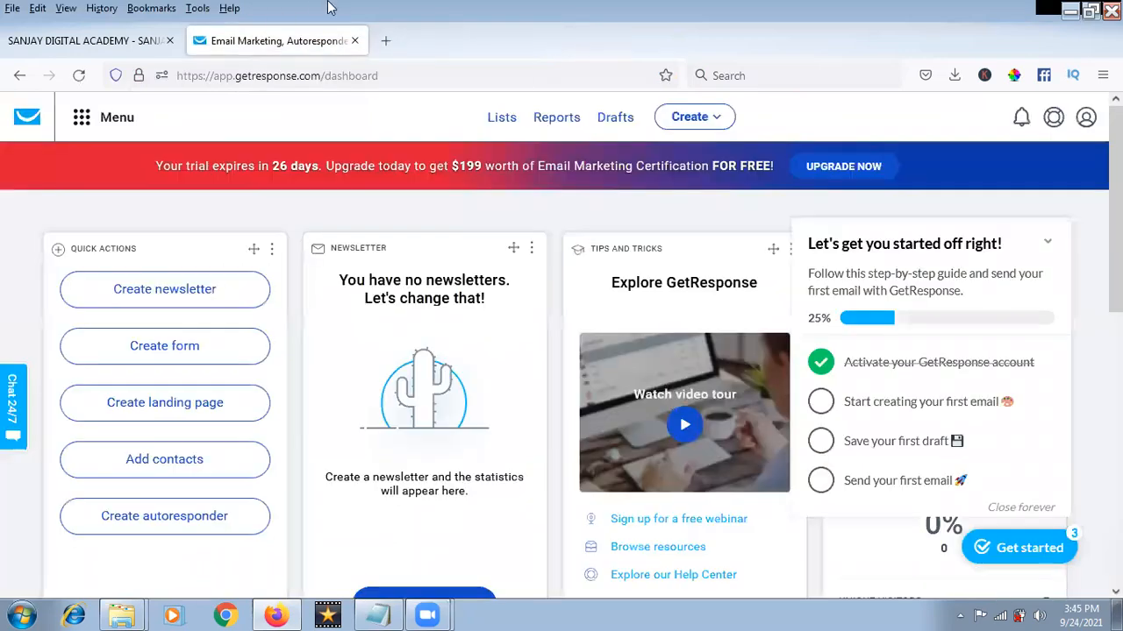
# Step: Open Integrations and API, look over the GetResponse plugins and app integrations, and open the Zapier integrations
pyautogui.click(81, 122)
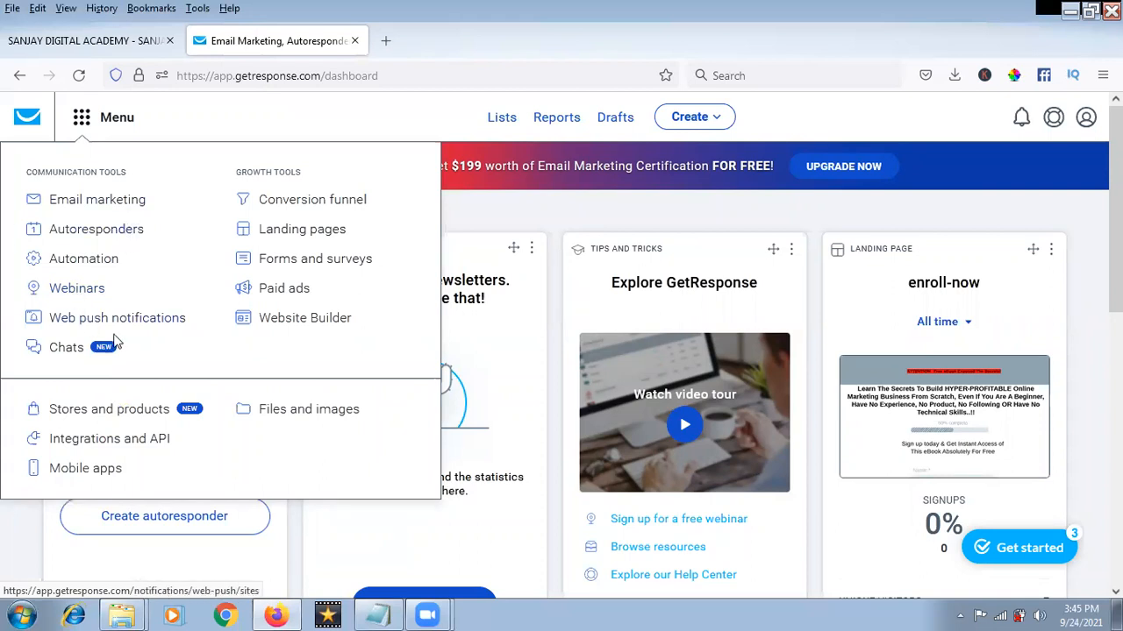
pyautogui.click(131, 439)
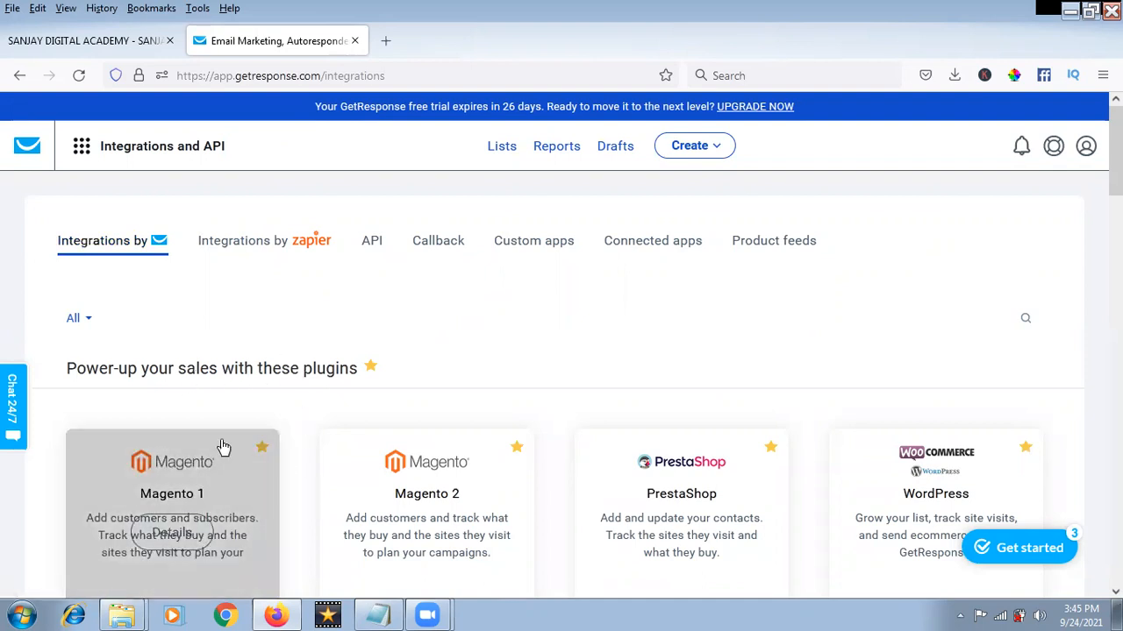
pyautogui.scroll(-2, 223, 447)
pyautogui.scroll(-4, 544, 295)
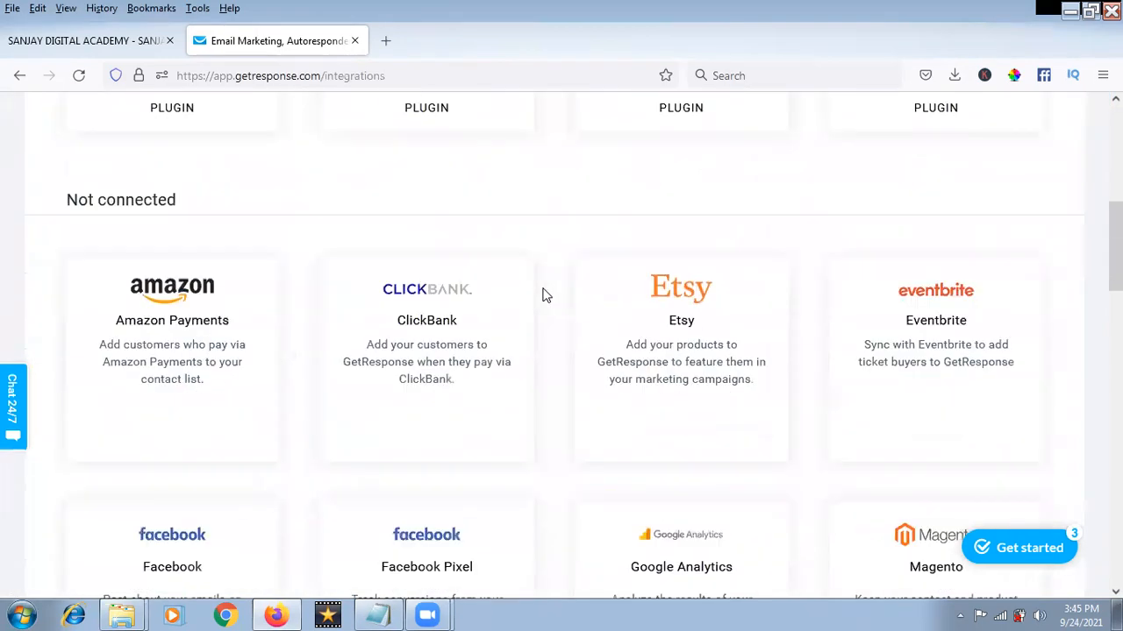
pyautogui.scroll(-4, 436, 352)
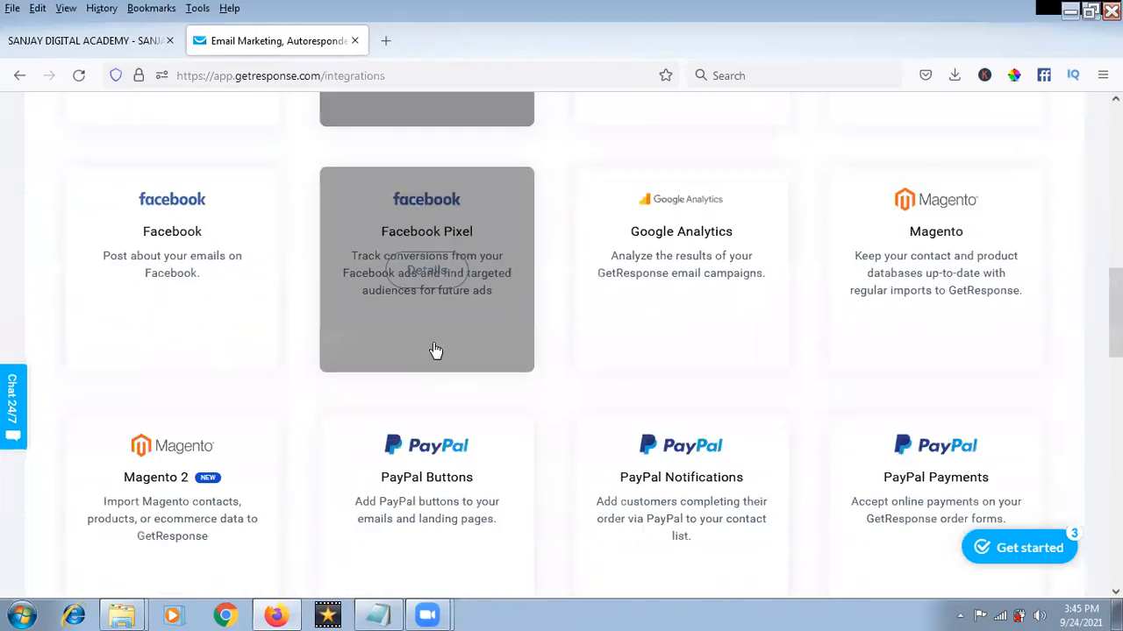
pyautogui.scroll(3, 433, 351)
pyautogui.scroll(-4, 433, 350)
pyautogui.scroll(12, 433, 351)
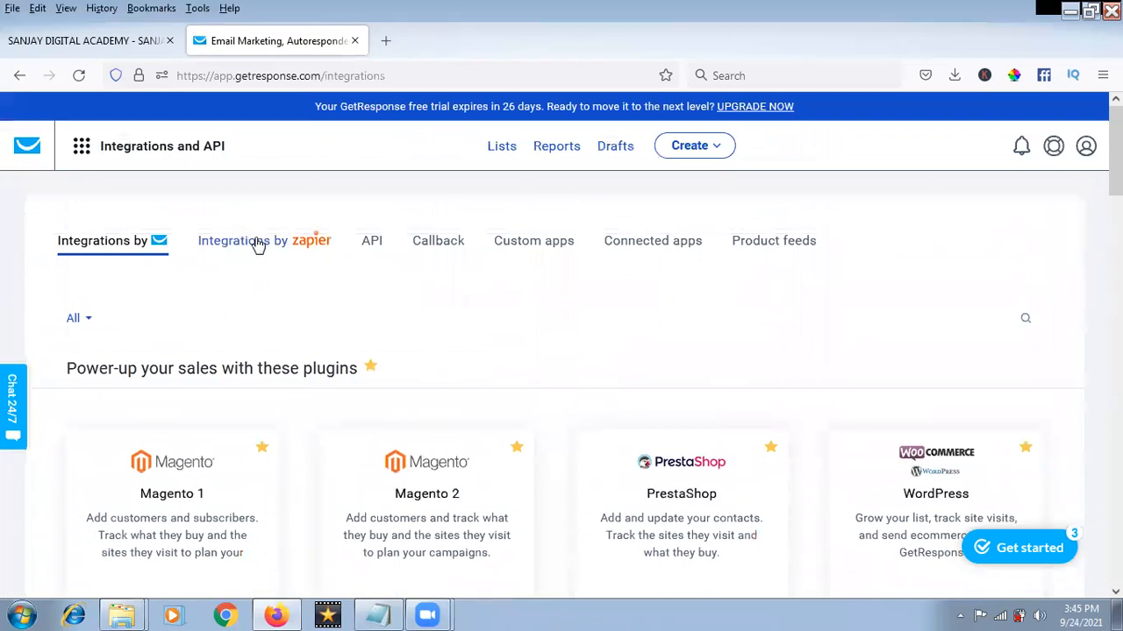
pyautogui.click(260, 248)
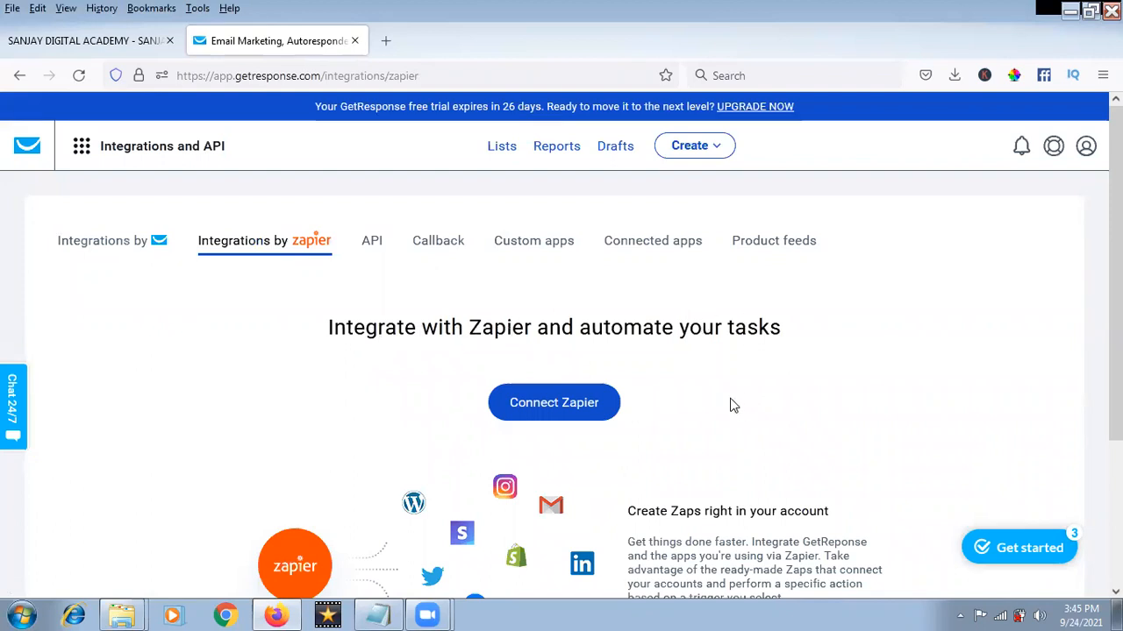
# Step: Look over the Zapier integration page, including the supported apps and the description of creating Zaps
pyautogui.scroll(-3, 733, 405)
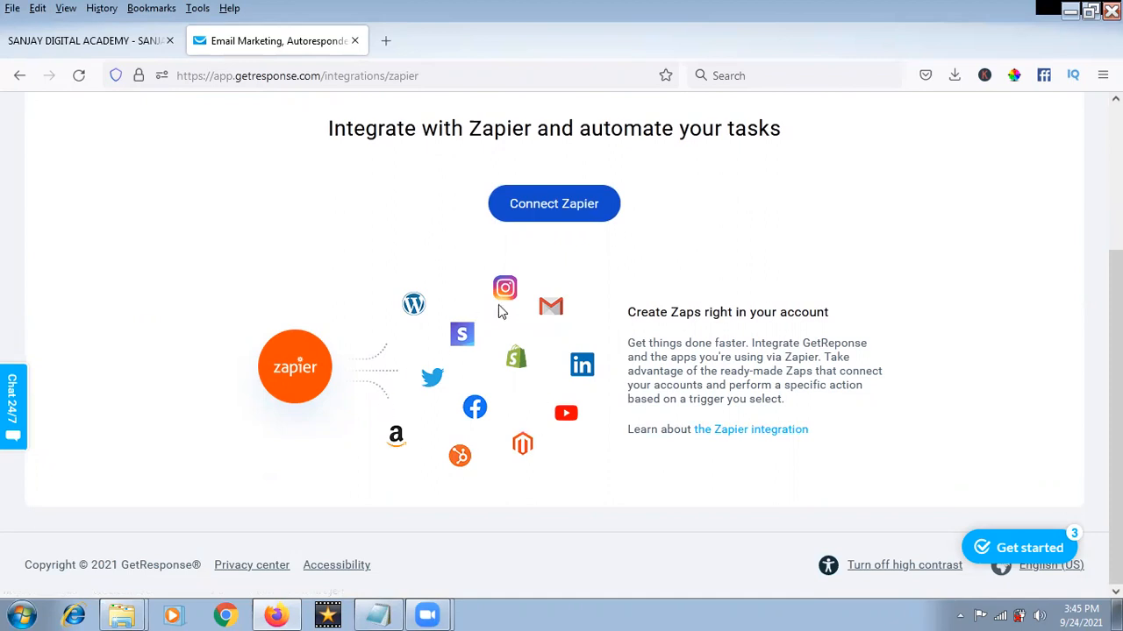
pyautogui.scroll(2, 533, 386)
pyautogui.scroll(-2, 197, 468)
pyautogui.scroll(3, 248, 456)
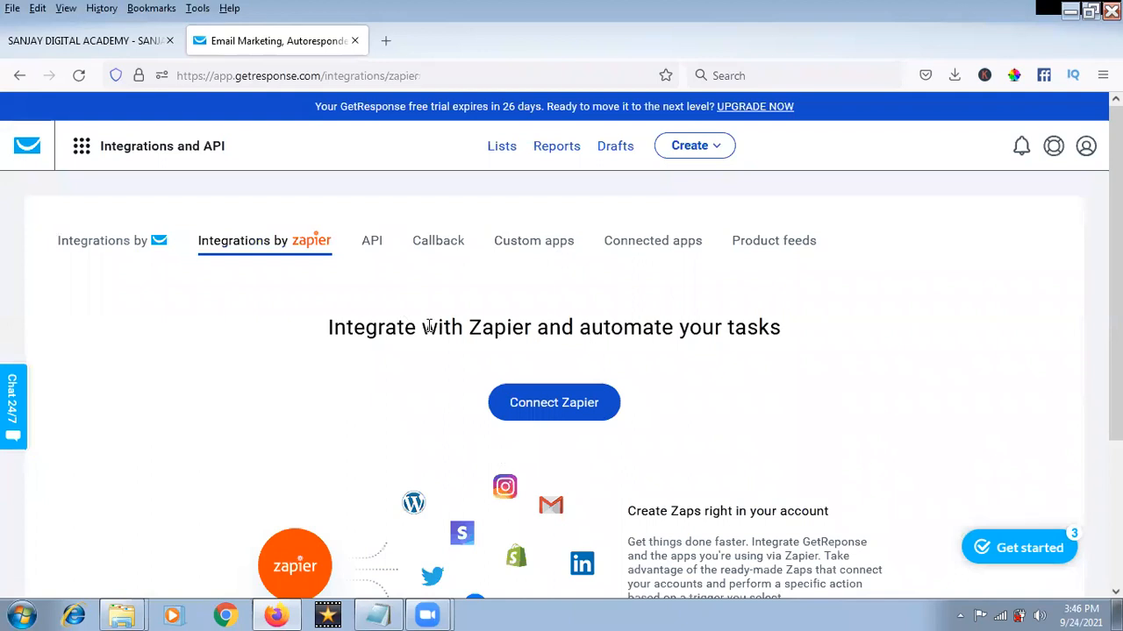
# Step: Open the API section and copy the existing API key
pyautogui.click(374, 242)
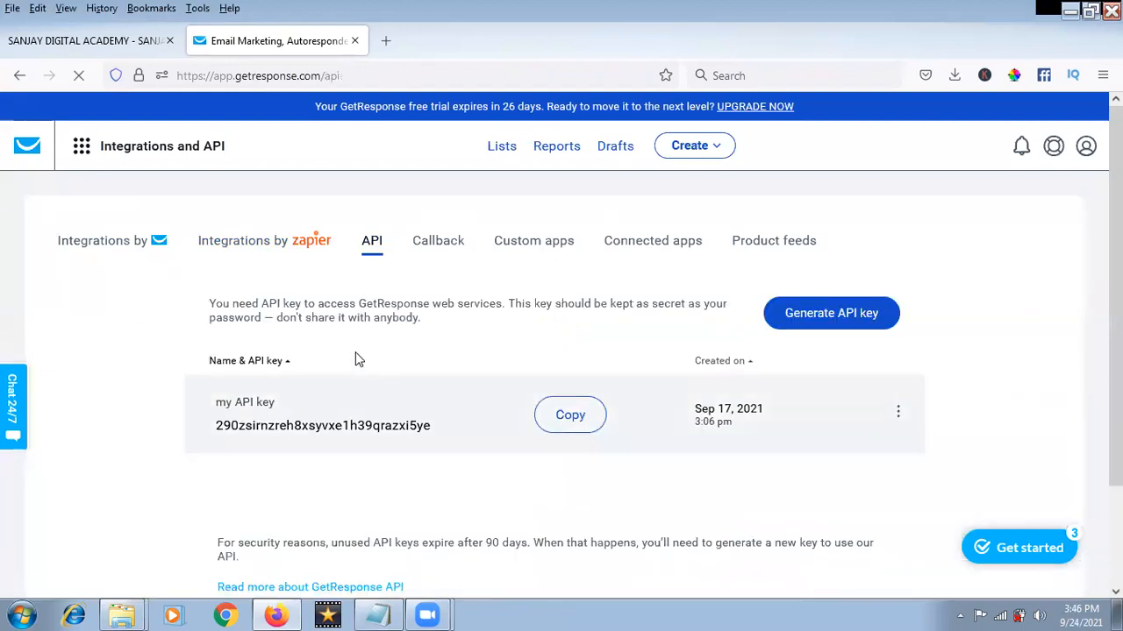
pyautogui.click(591, 430)
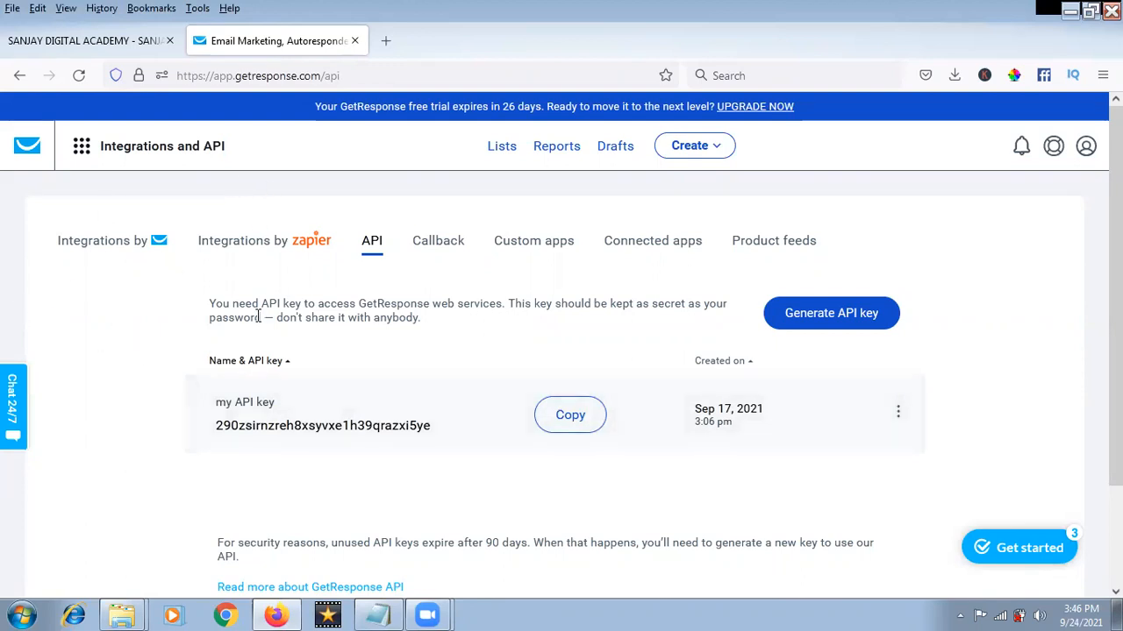
pyautogui.moveTo(218, 425); pyautogui.dragTo(438, 443)
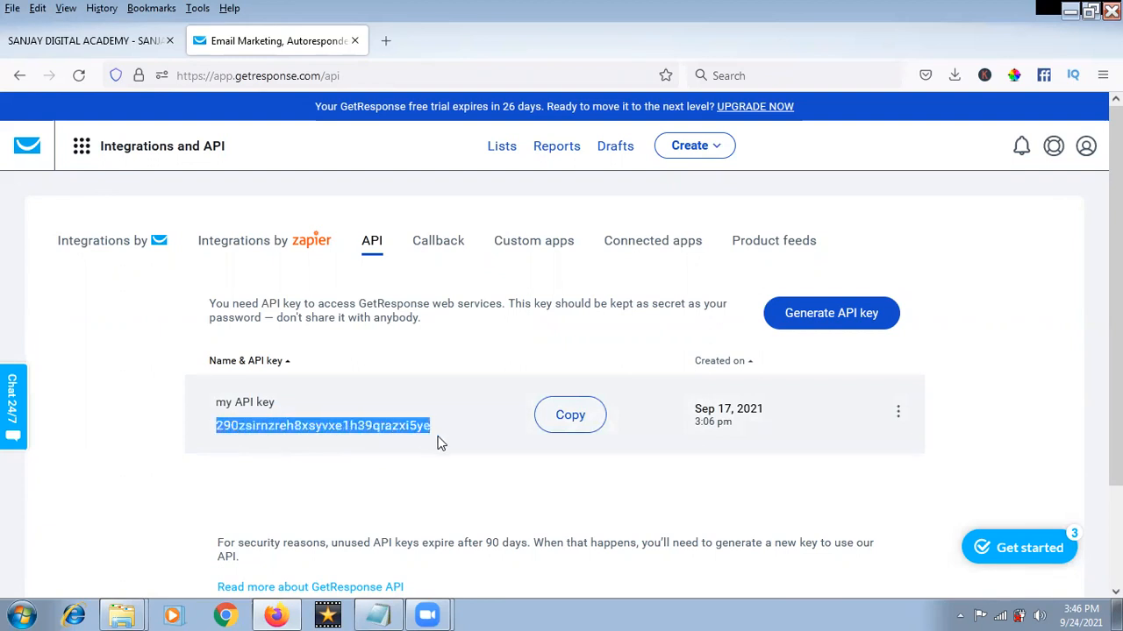
pyautogui.click(572, 416)
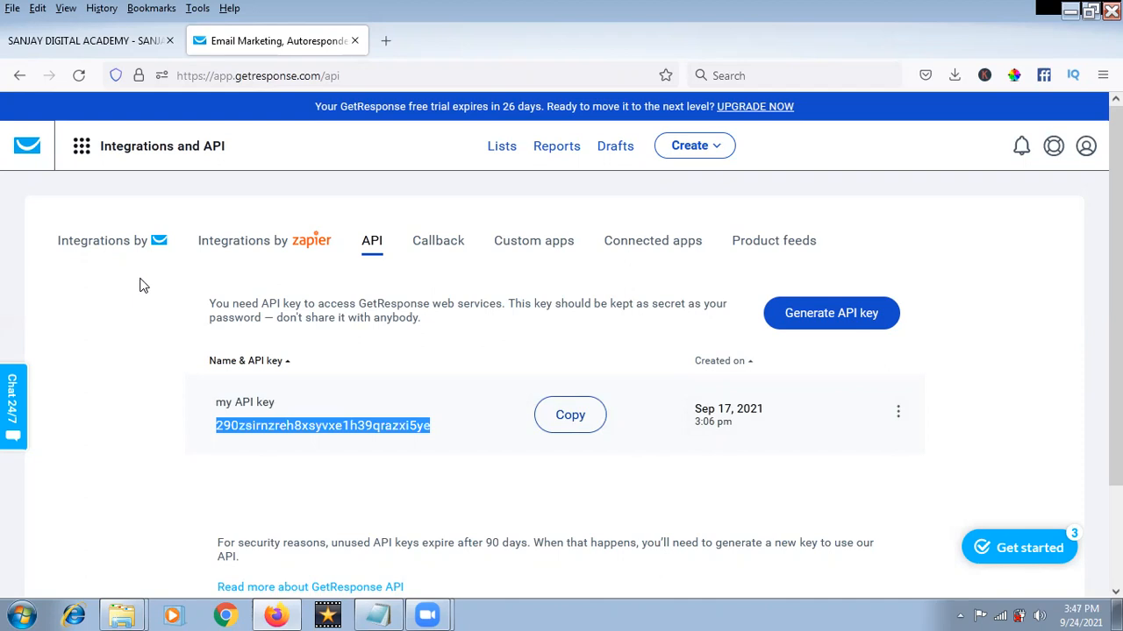
# Step: Look over the Callback and Custom apps sections of Integrations and API
pyautogui.click(438, 243)
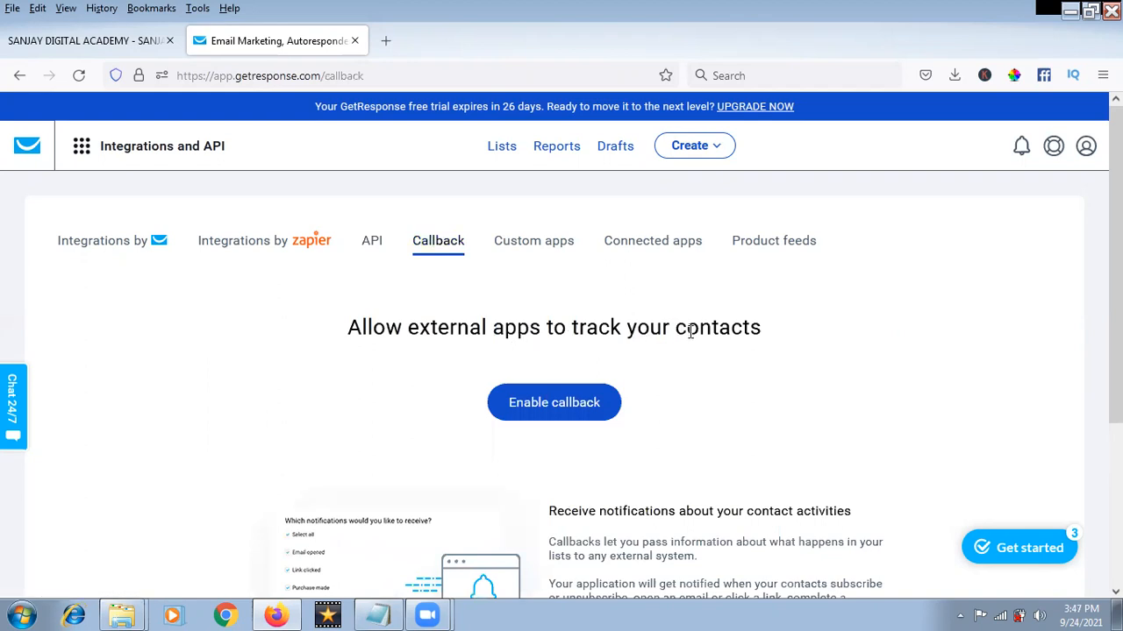
pyautogui.scroll(-3, 646, 465)
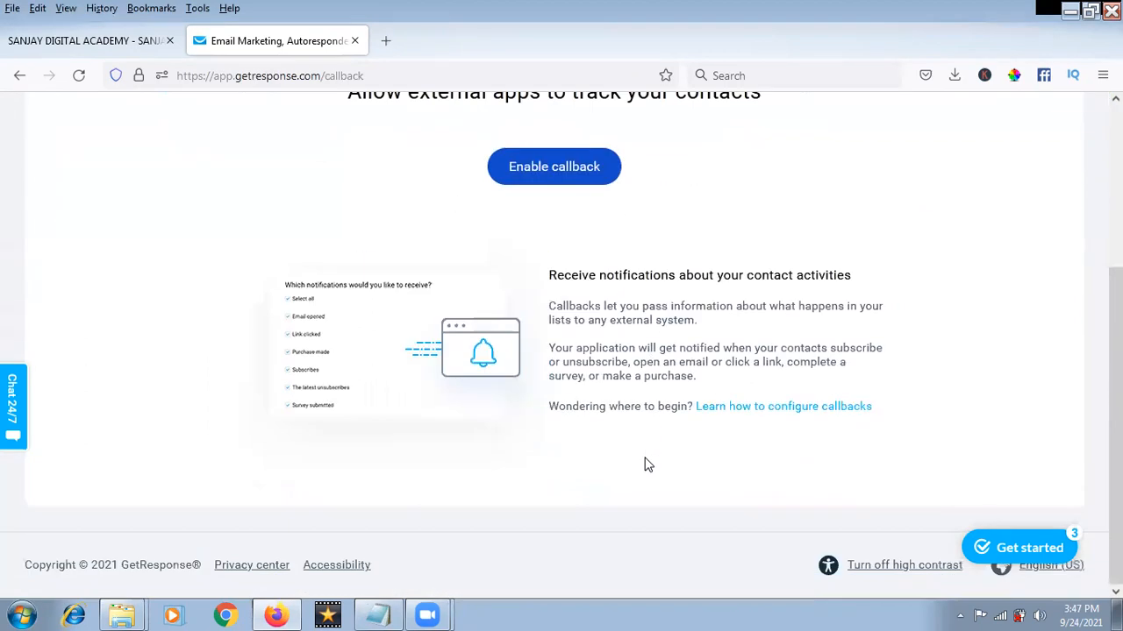
pyautogui.scroll(3, 647, 465)
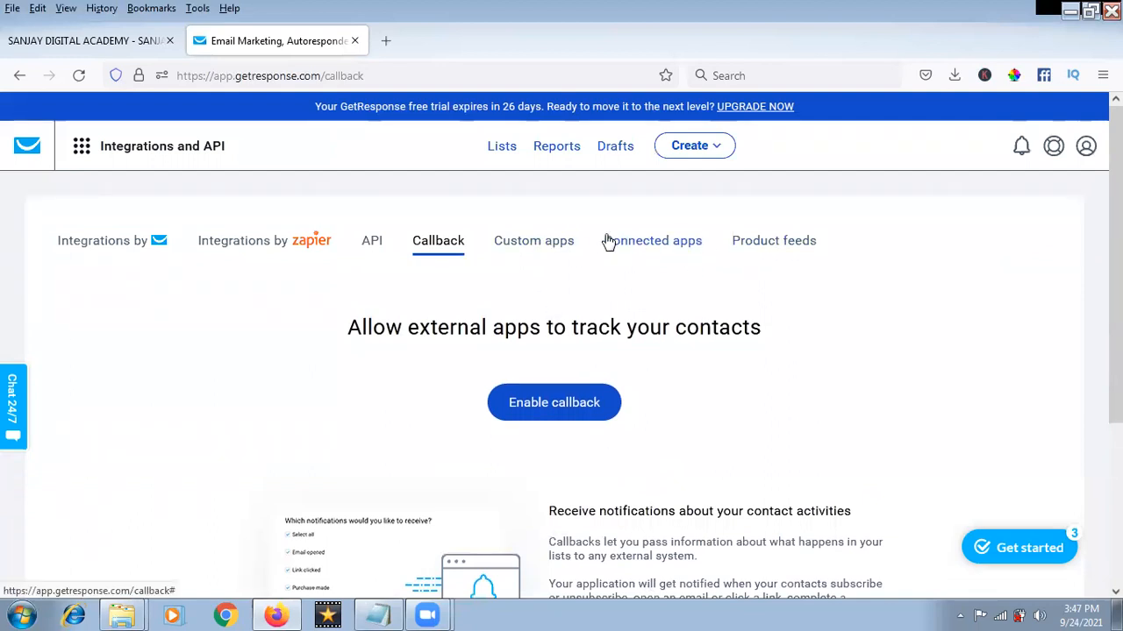
pyautogui.click(560, 243)
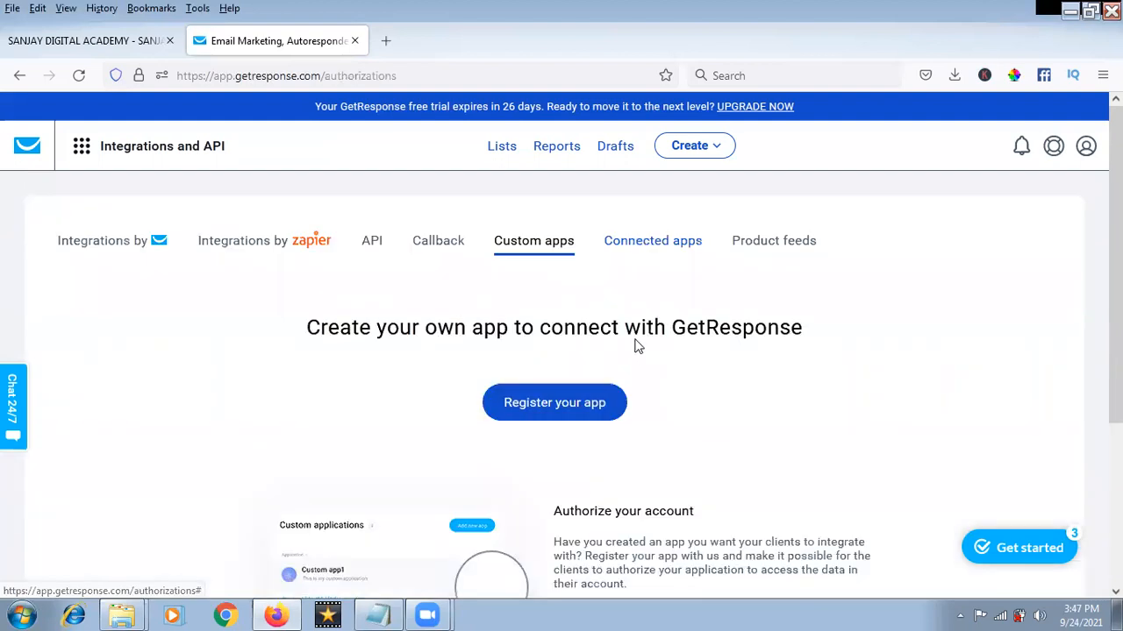
pyautogui.scroll(-3, 635, 342)
pyautogui.scroll(3, 633, 336)
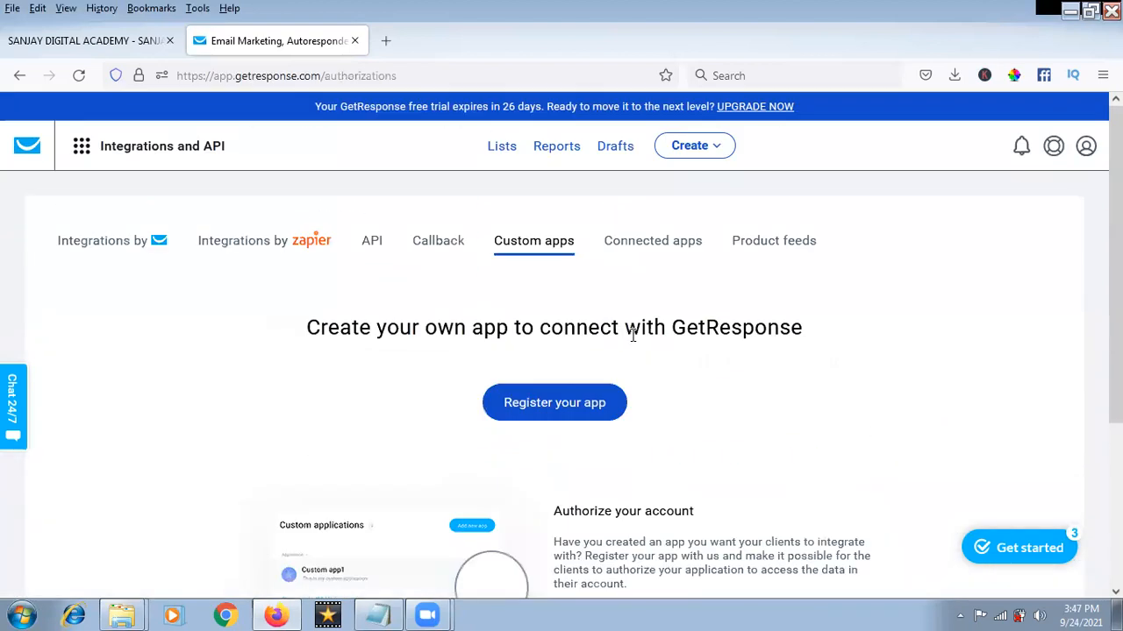
# Step: View the Connected apps and Product feeds sections, and return to the dashboard
pyautogui.click(658, 243)
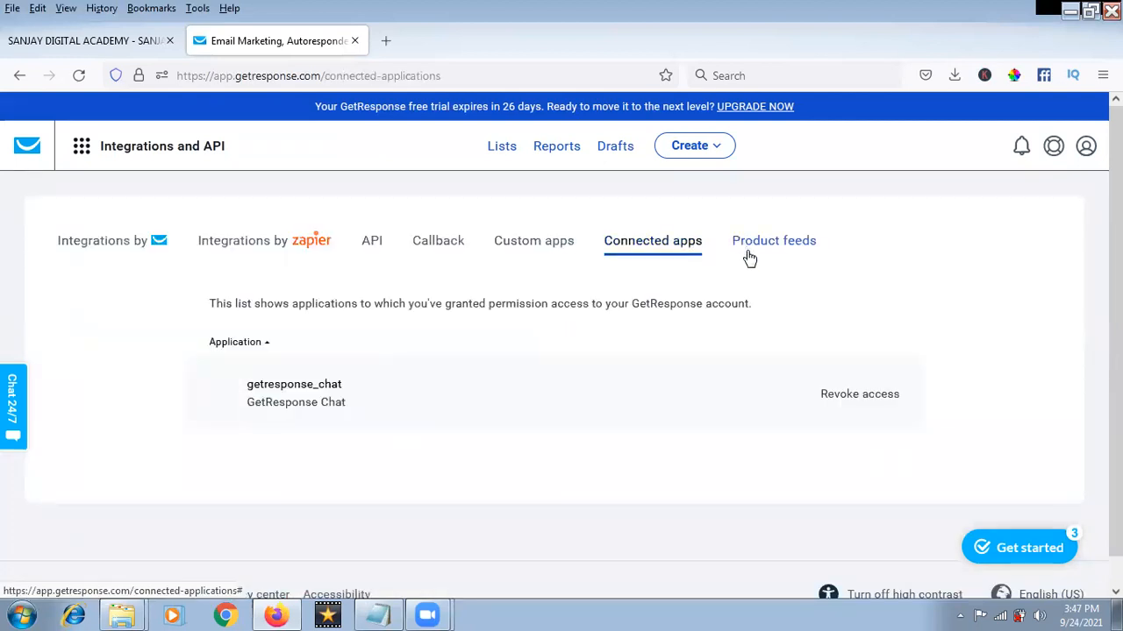
pyautogui.click(745, 243)
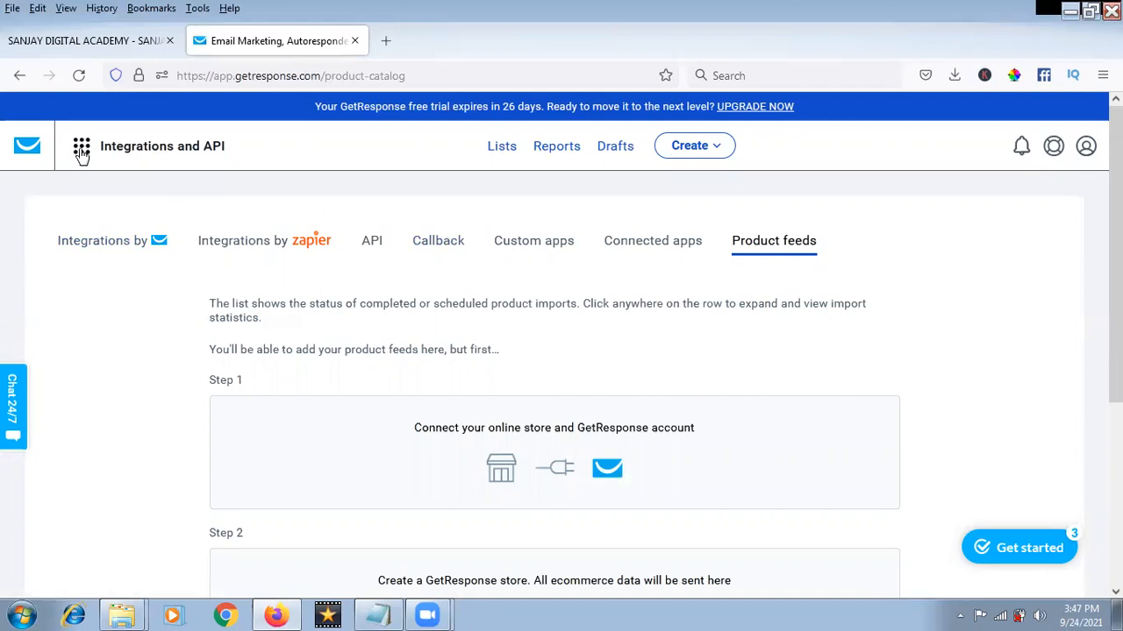
pyautogui.click(32, 149)
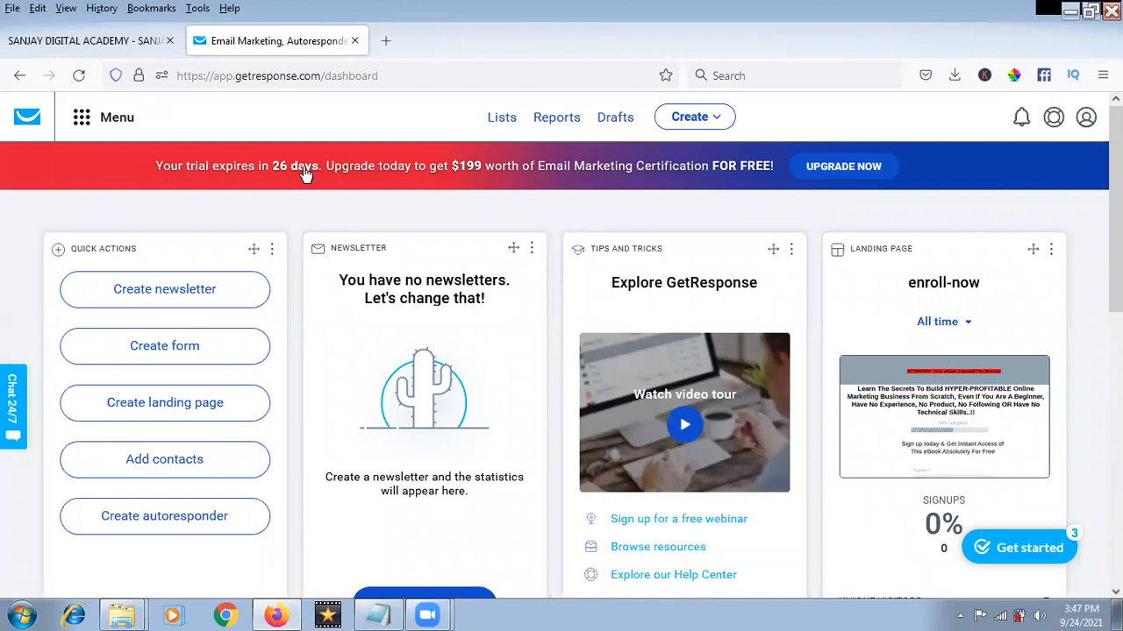
# Step: Try out the 24/7 support chat with the prefilled contact details, then end it and minimize the chat window
pyautogui.click(8, 404)
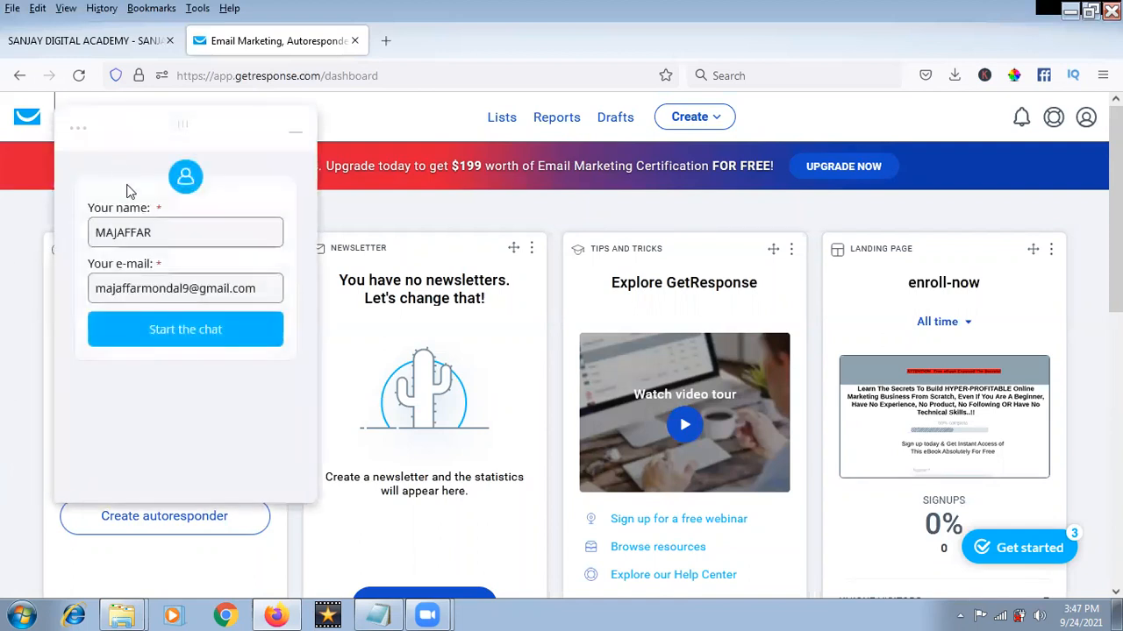
pyautogui.click(171, 331)
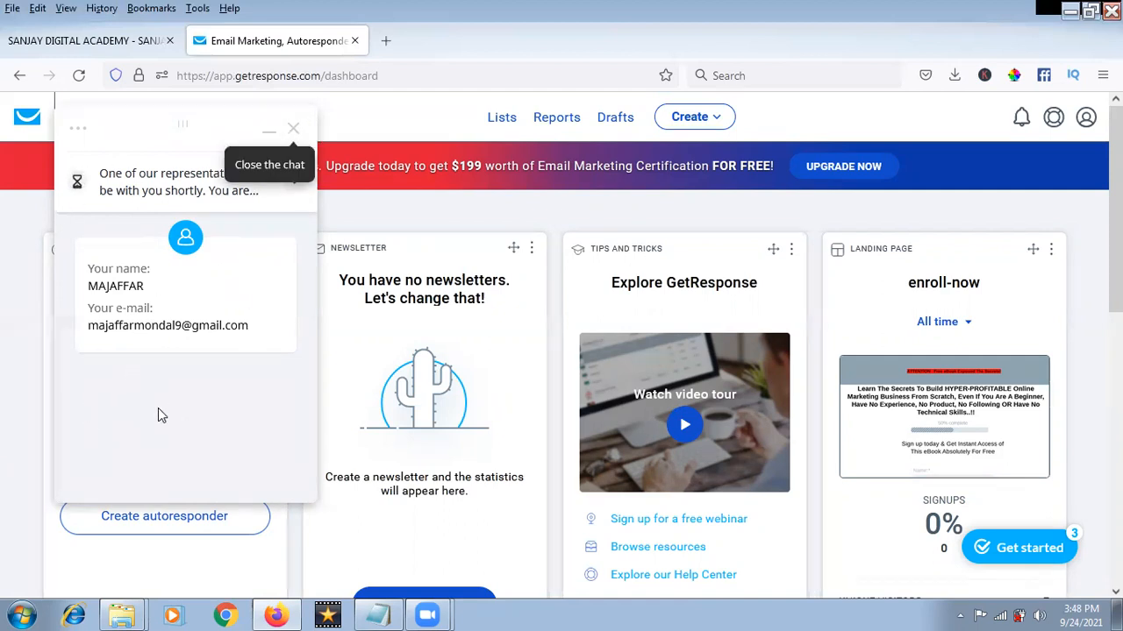
pyautogui.click(293, 134)
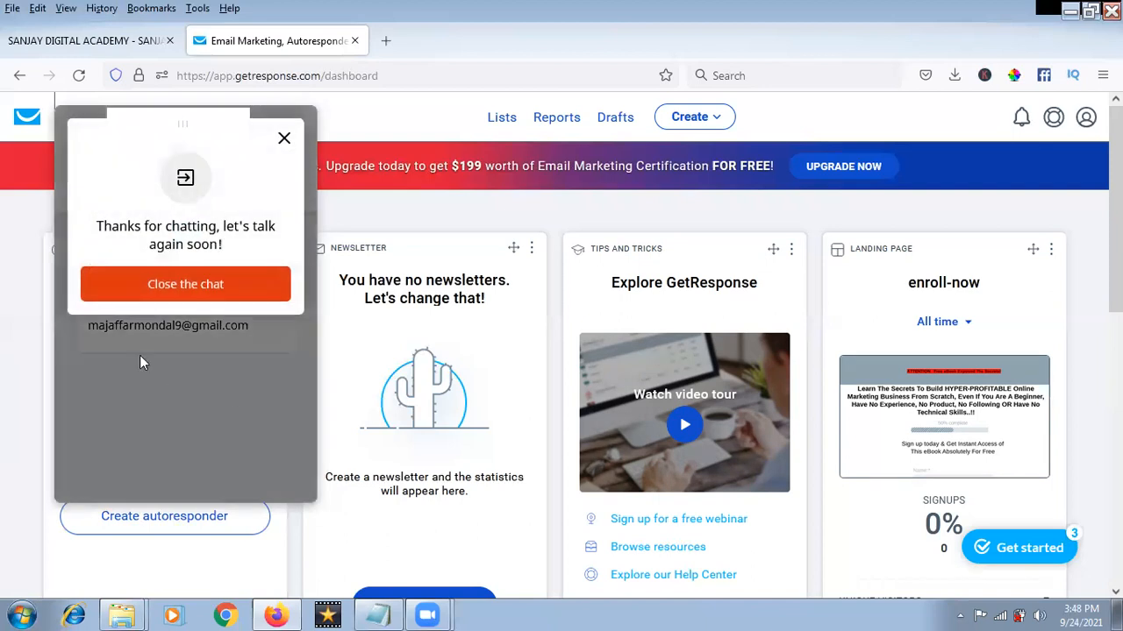
pyautogui.click(180, 285)
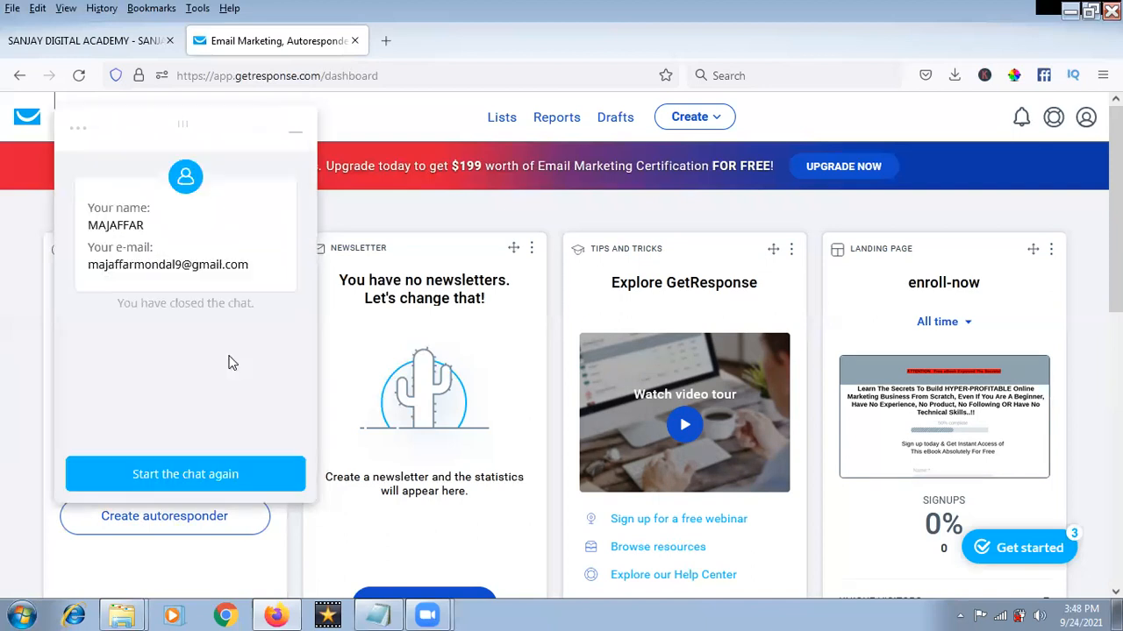
pyautogui.click(297, 134)
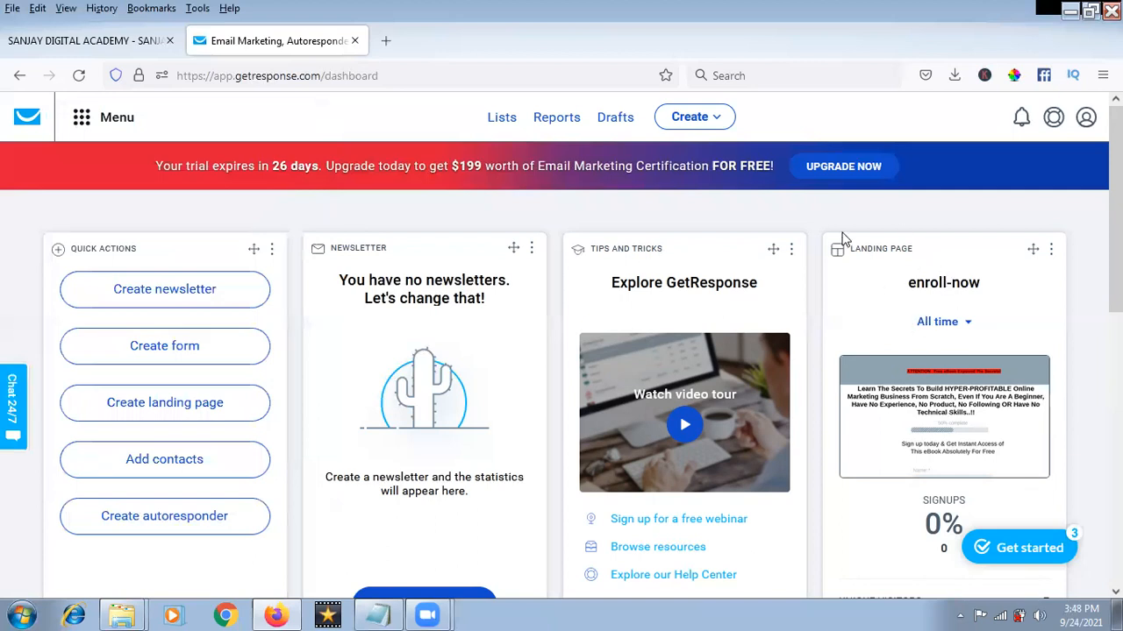
# Step: Look over the dashboard widgets, including the landing page statistics, autoresponders, contact list sizes and the option for adding a widget
pyautogui.scroll(-1, 920, 274)
pyautogui.scroll(-3, 920, 275)
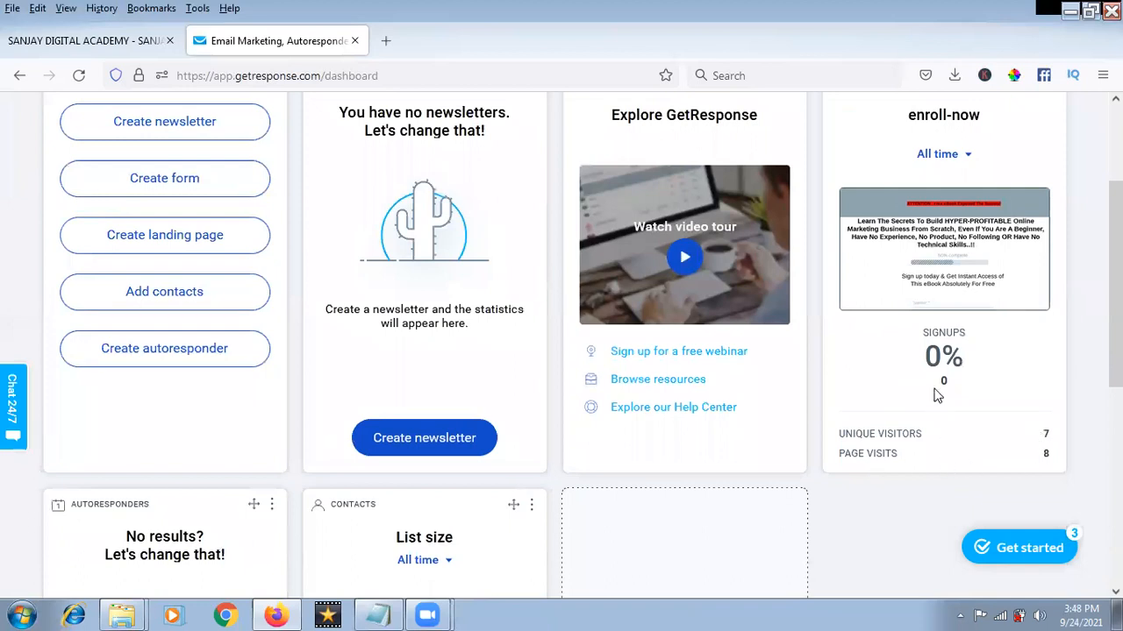
pyautogui.scroll(4, 945, 344)
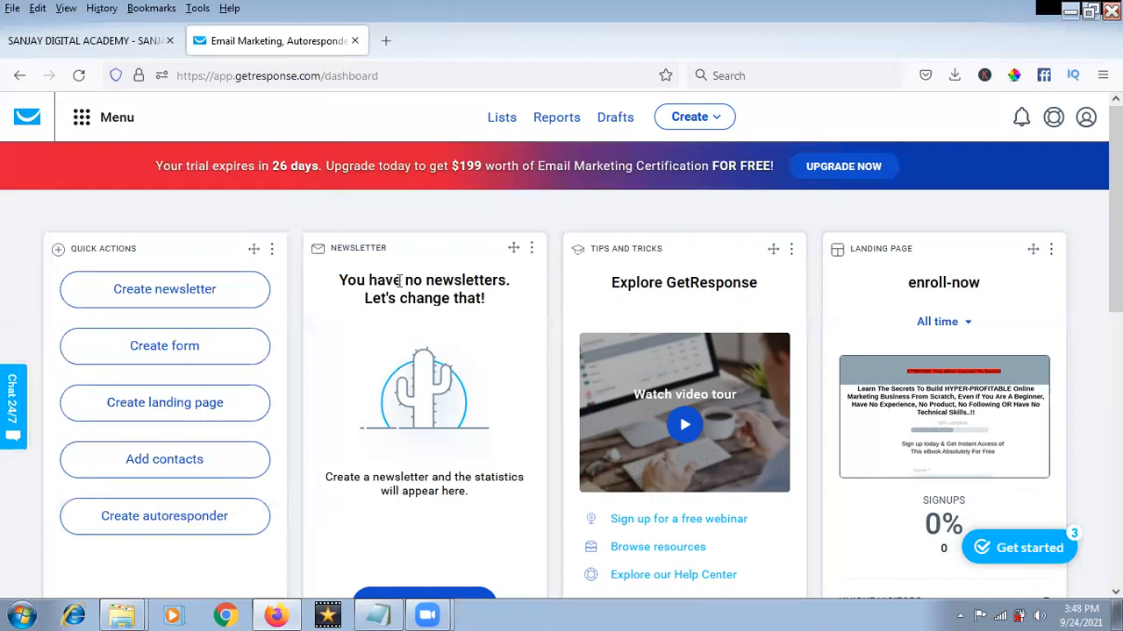
pyautogui.scroll(-5, 425, 439)
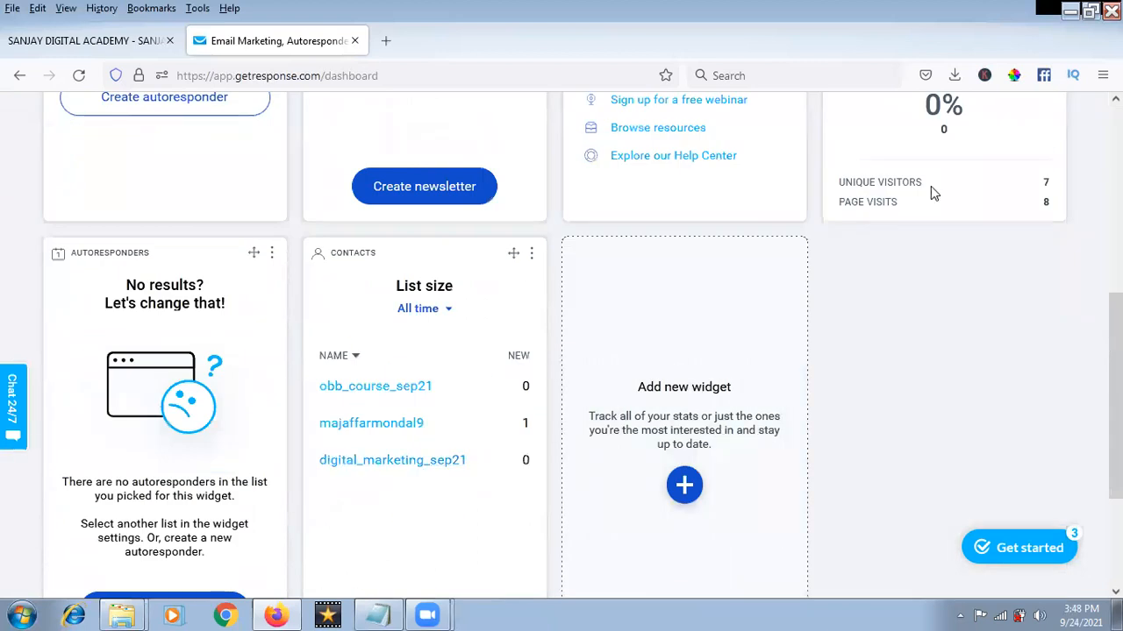
pyautogui.scroll(-1, 724, 358)
pyautogui.scroll(2, 720, 356)
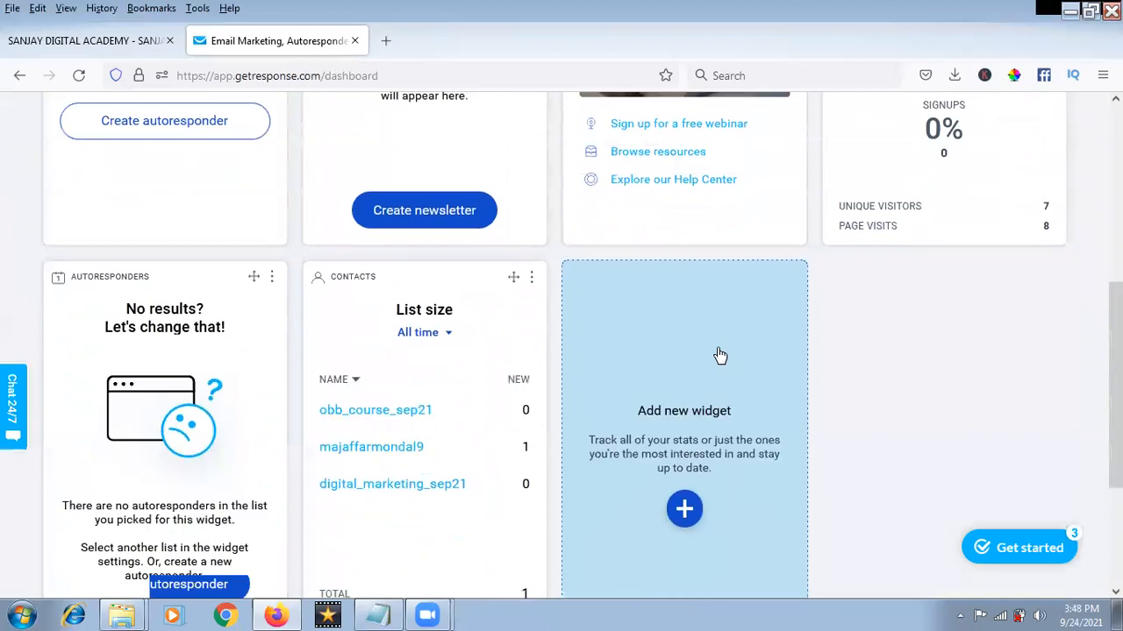
pyautogui.scroll(-3, 719, 355)
pyautogui.scroll(5, 719, 355)
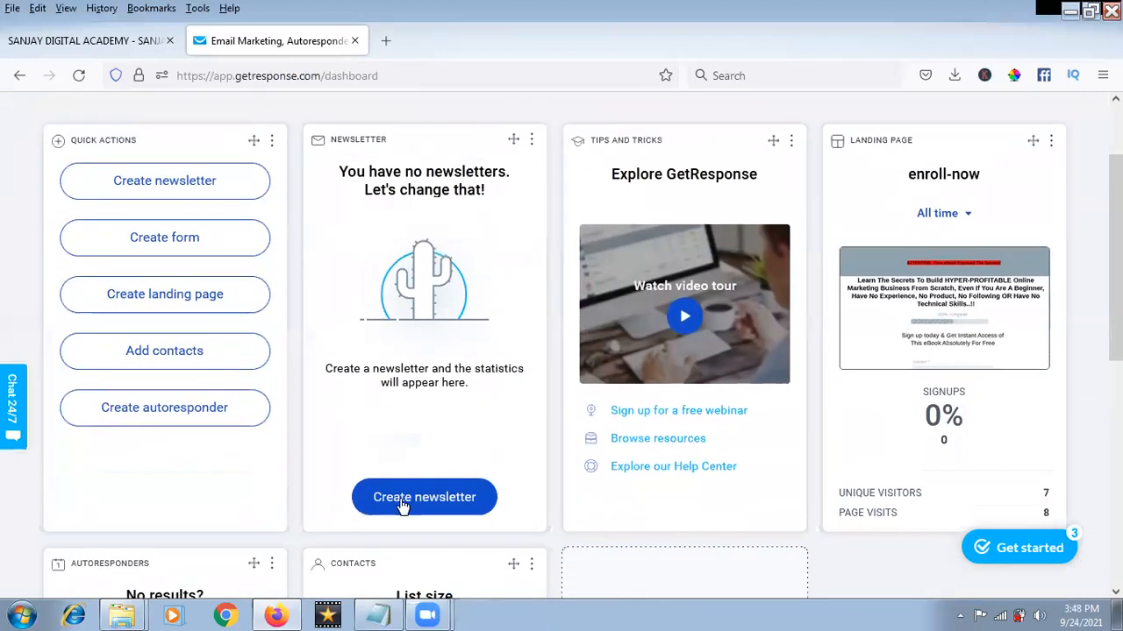
# Step: View the getting-started checklist for sending a first email, and collapse it
pyautogui.scroll(2, 728, 180)
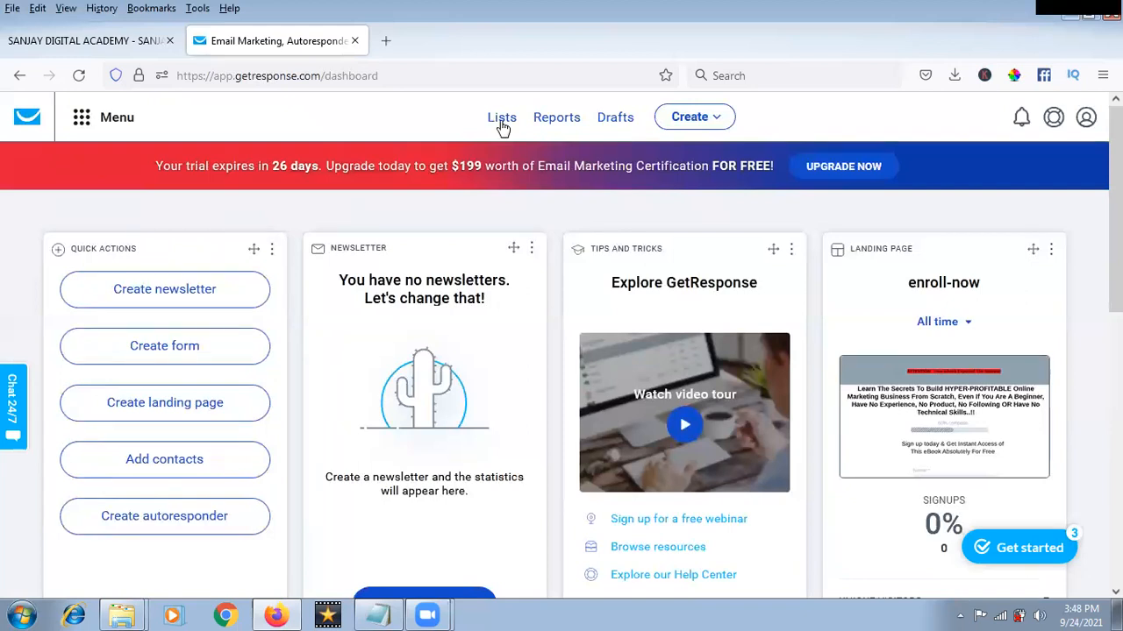
pyautogui.click(1049, 551)
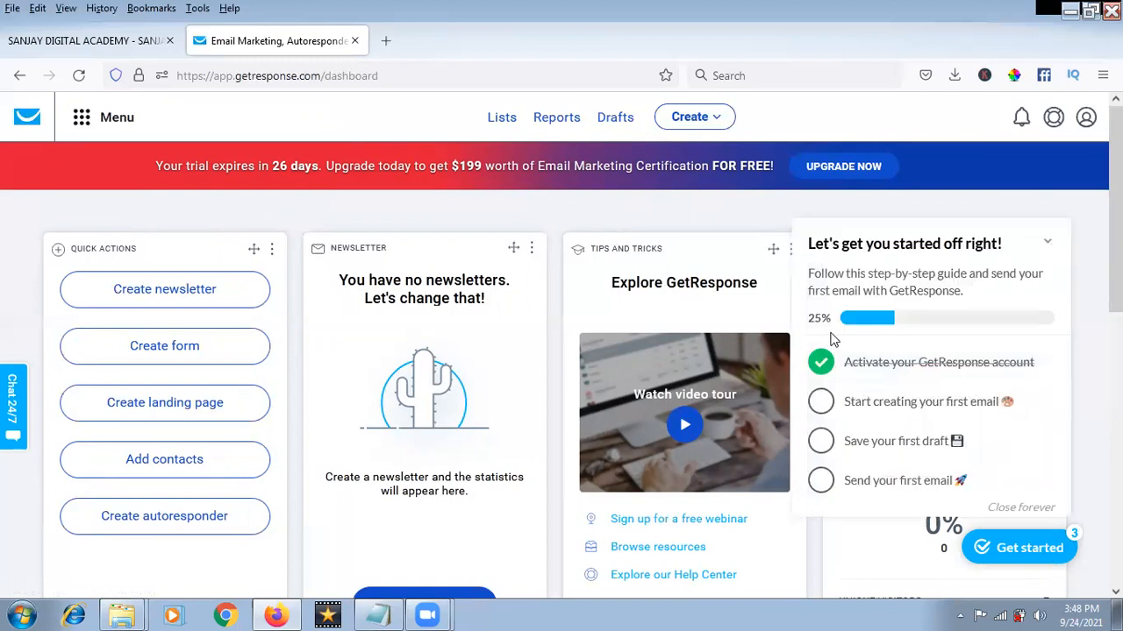
pyautogui.click(1047, 241)
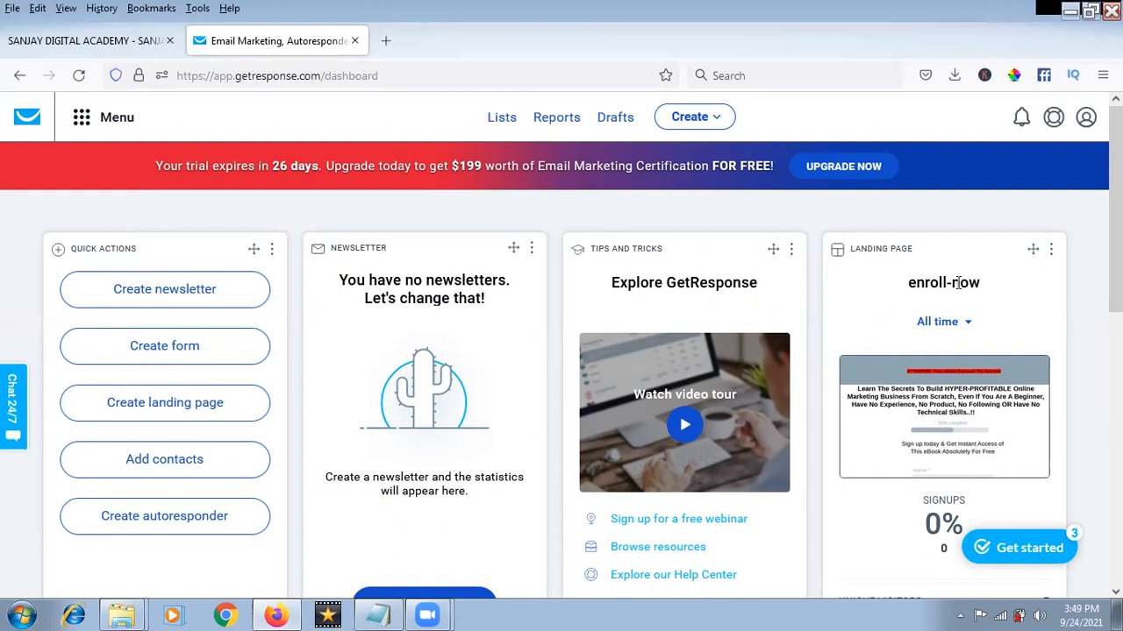
# Step: Return to the presentation PDF, show it full screen and advance to the slide with chat function and API integration checked off
pyautogui.click(137, 52)
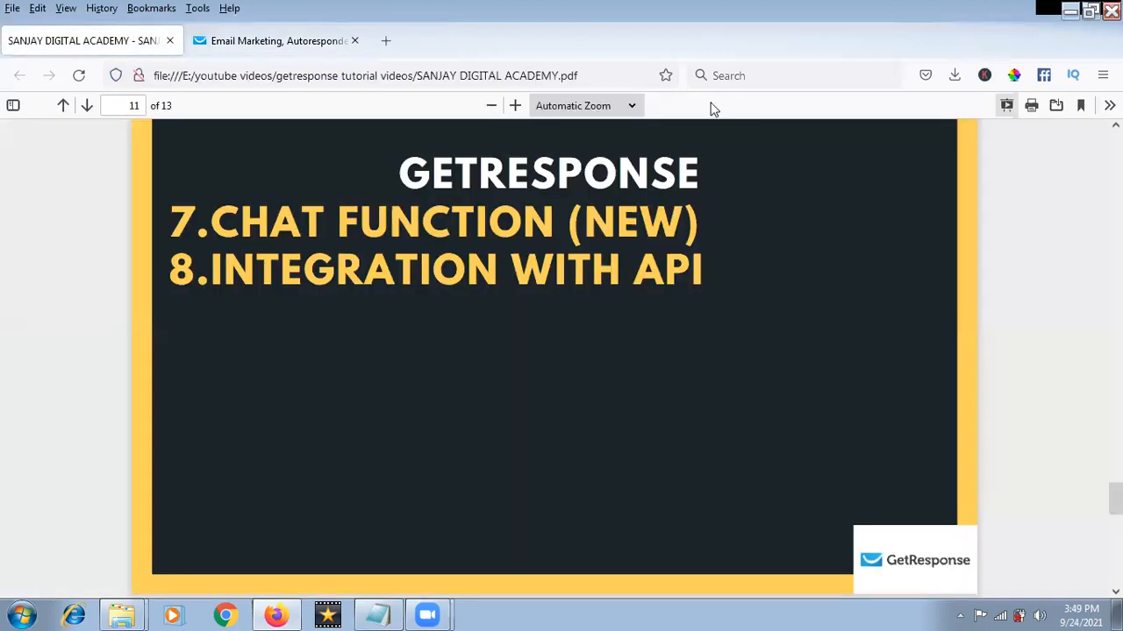
pyautogui.click(1008, 104)
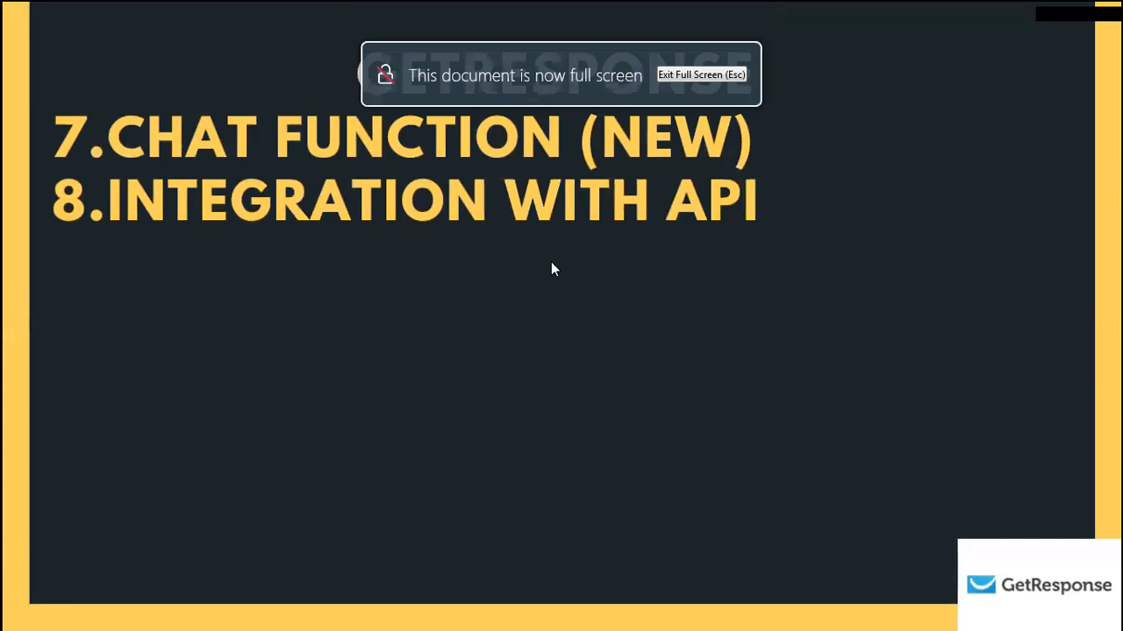
pyautogui.press('Right')
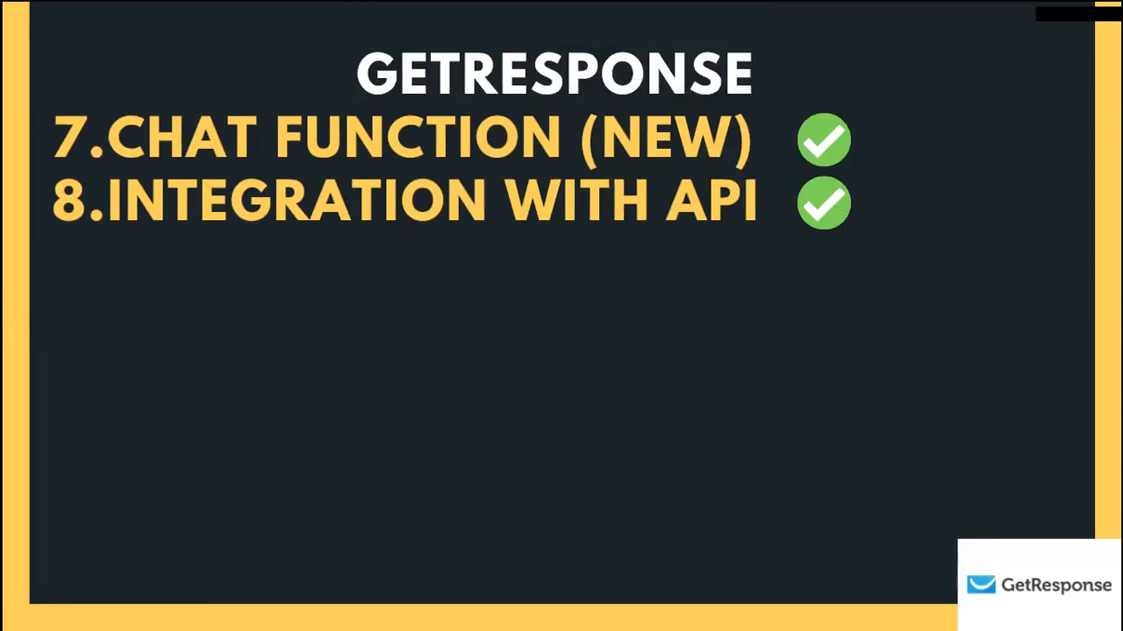